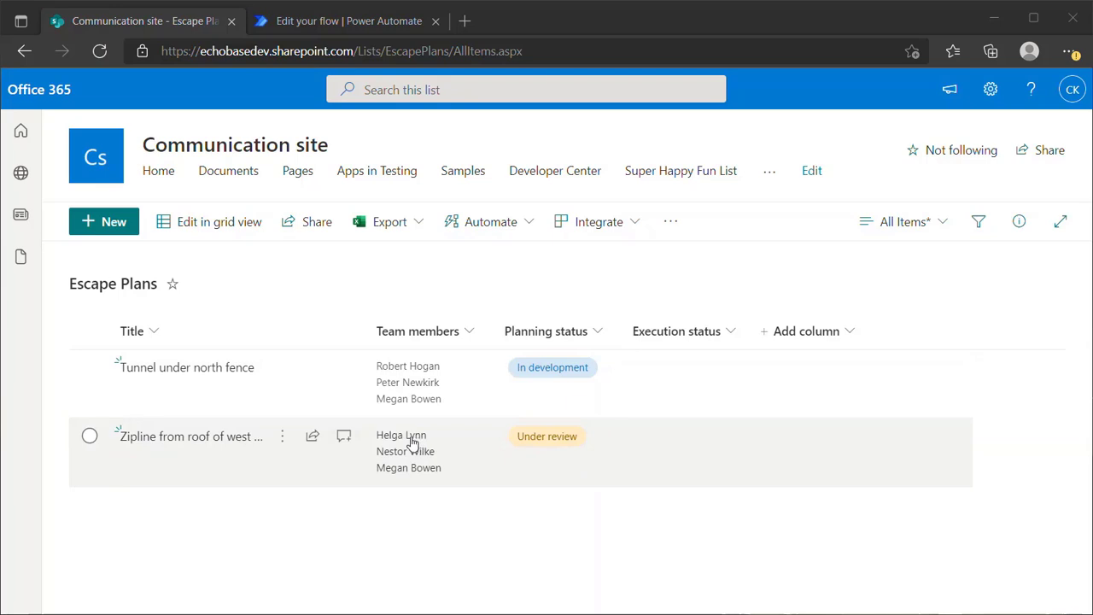
# Switch to Power Automate and create a scheduled cloud flow named "daily plan update" that repeats every 1 day.
pyautogui.moveTo(386, 439)
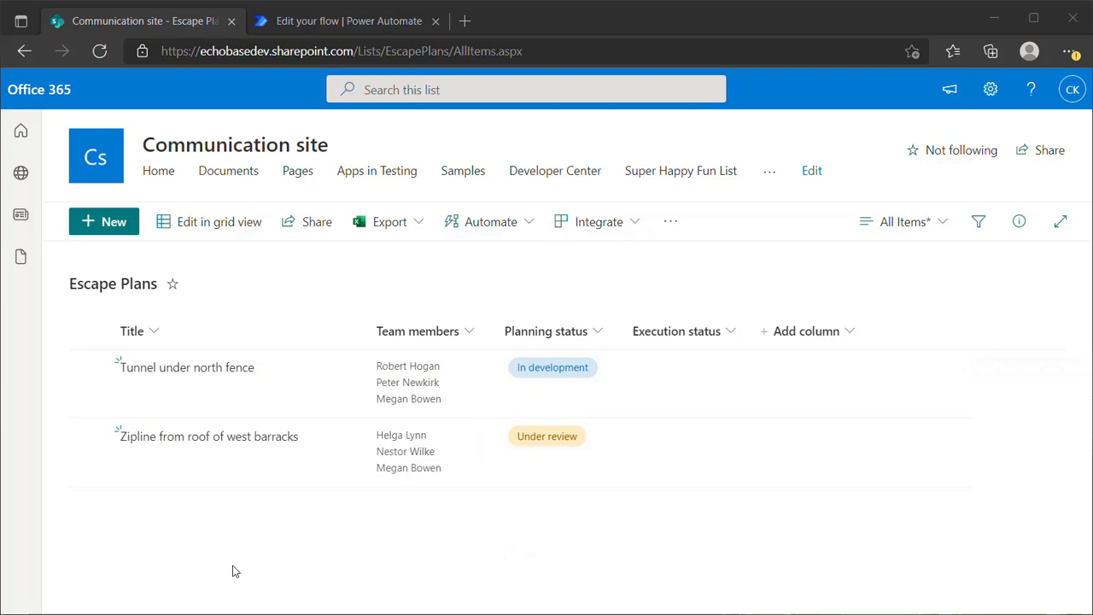
pyautogui.click(312, 23)
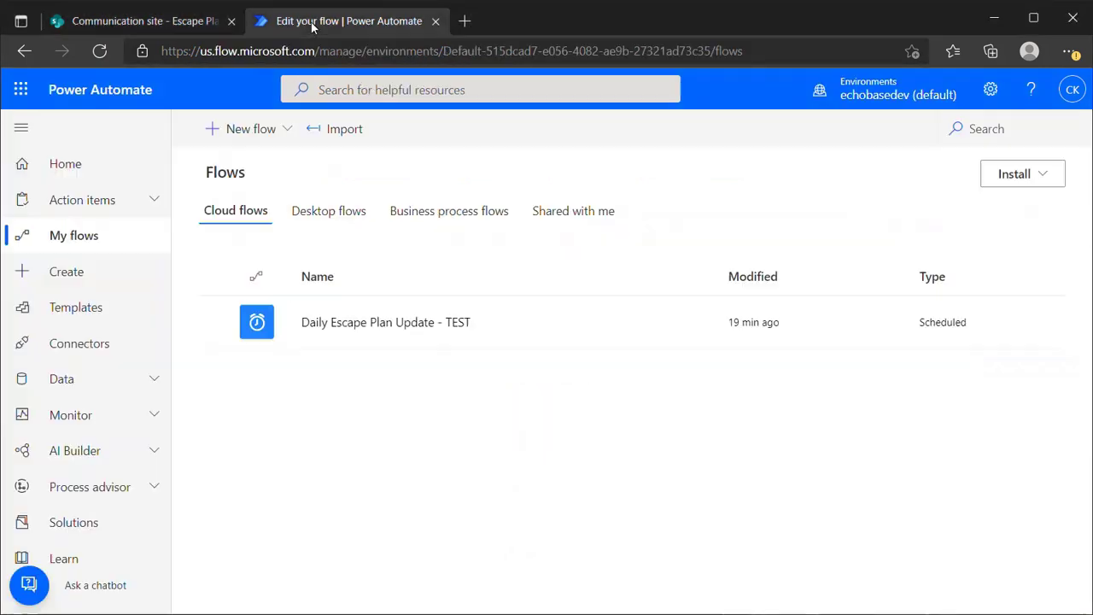
pyautogui.click(254, 133)
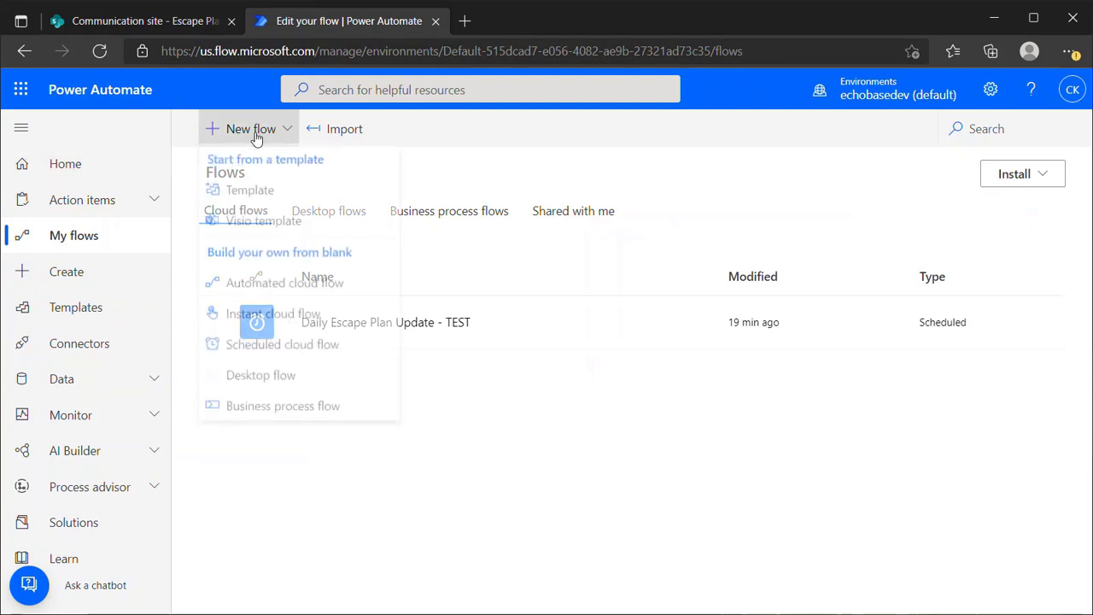
pyautogui.click(304, 358)
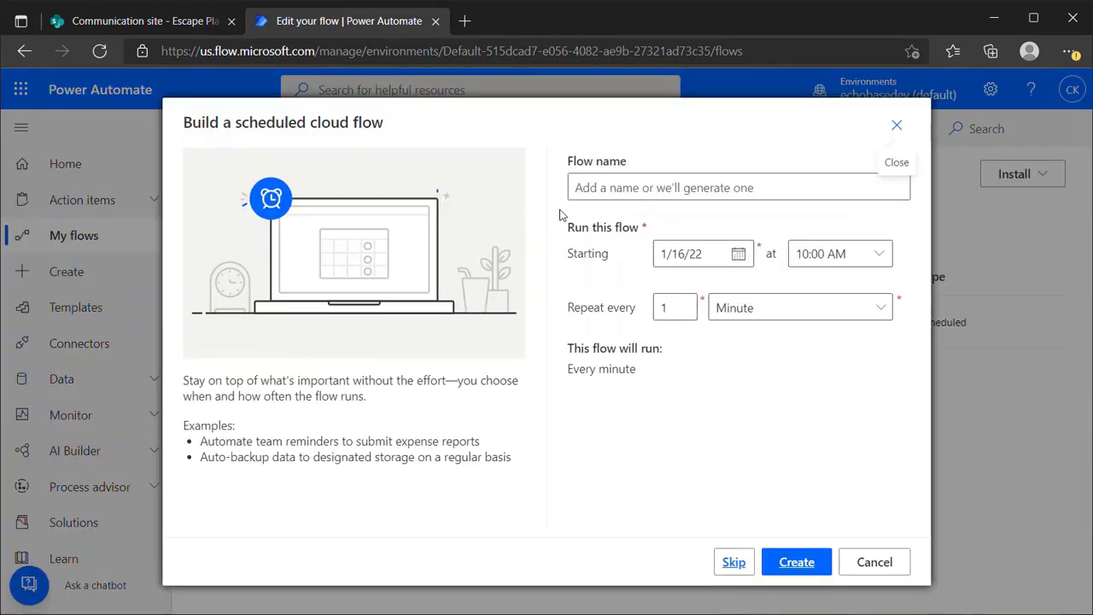
pyautogui.write('dail')
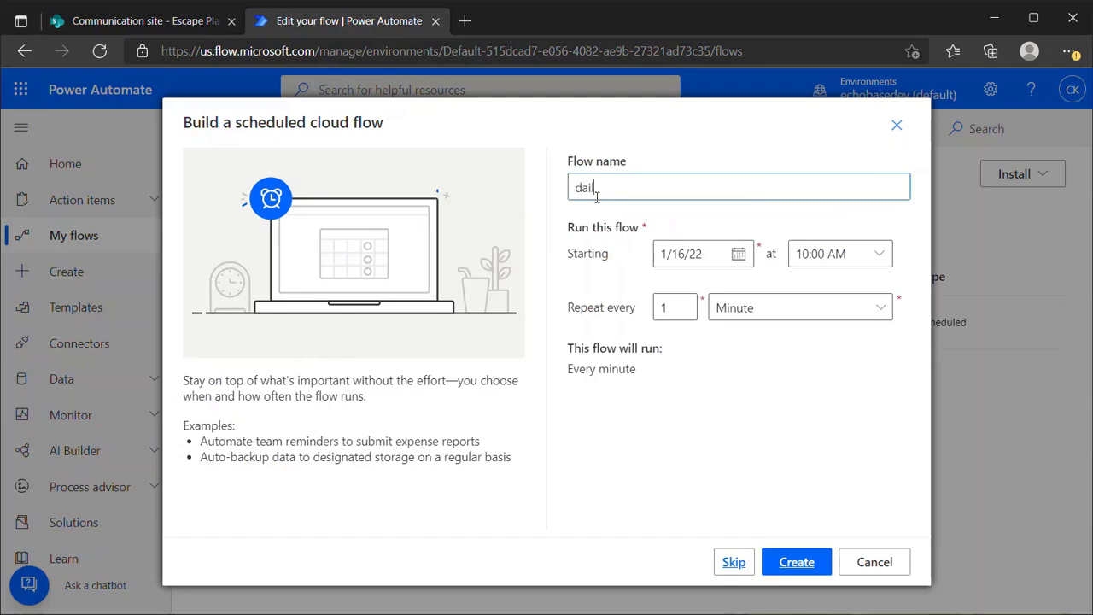
pyautogui.write('y plan update')
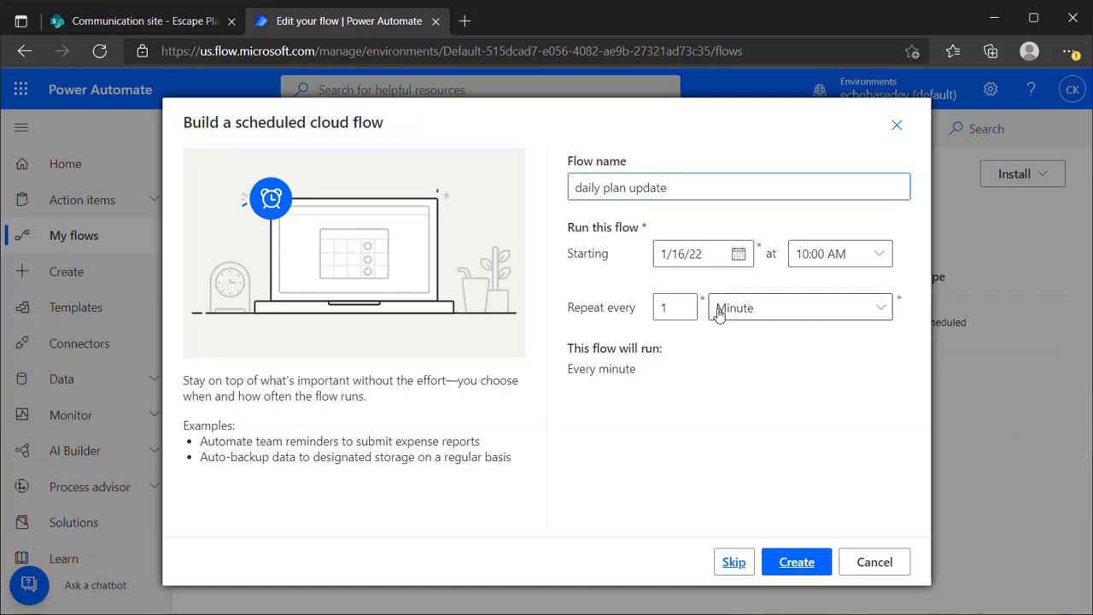
pyautogui.click(722, 310)
pyautogui.click(725, 402)
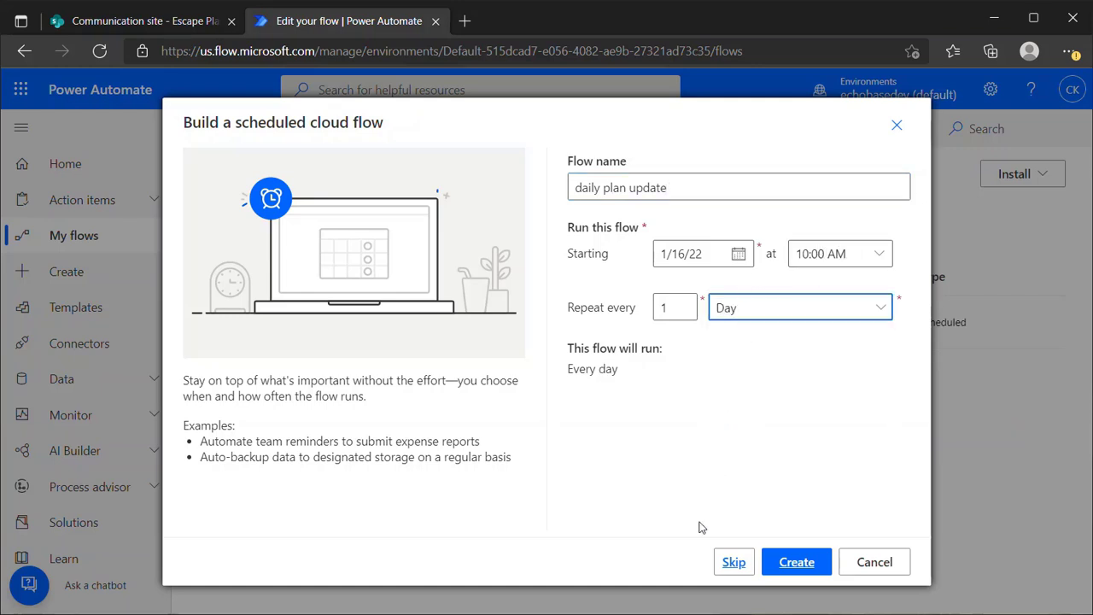
pyautogui.click(782, 567)
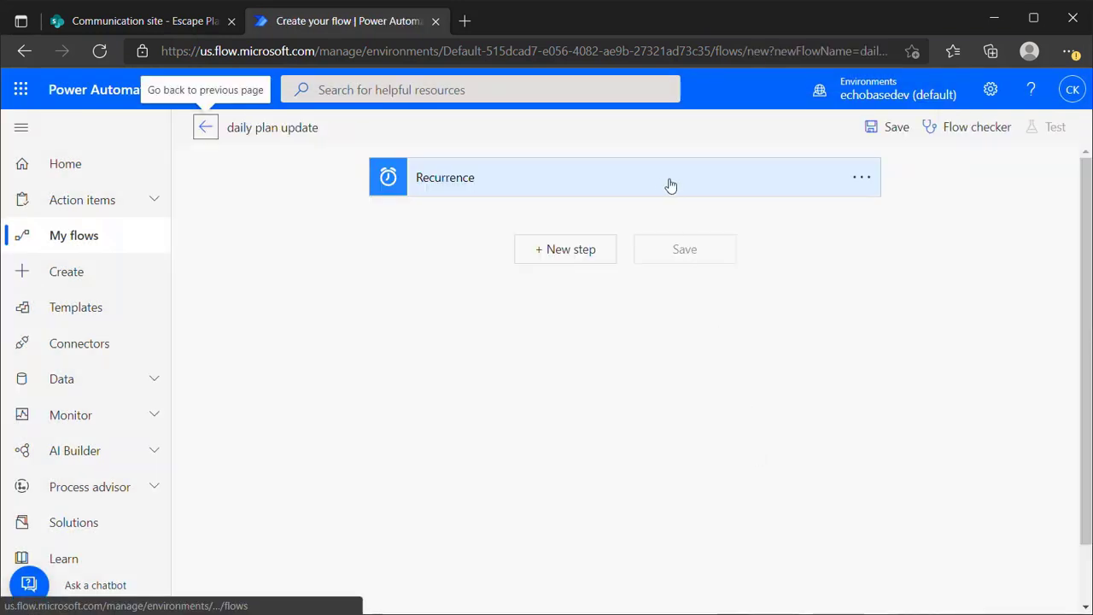
# Set the Recurrence trigger's time zone to (UTC-05:00) Eastern Time (US & Canada).
pyautogui.click(662, 180)
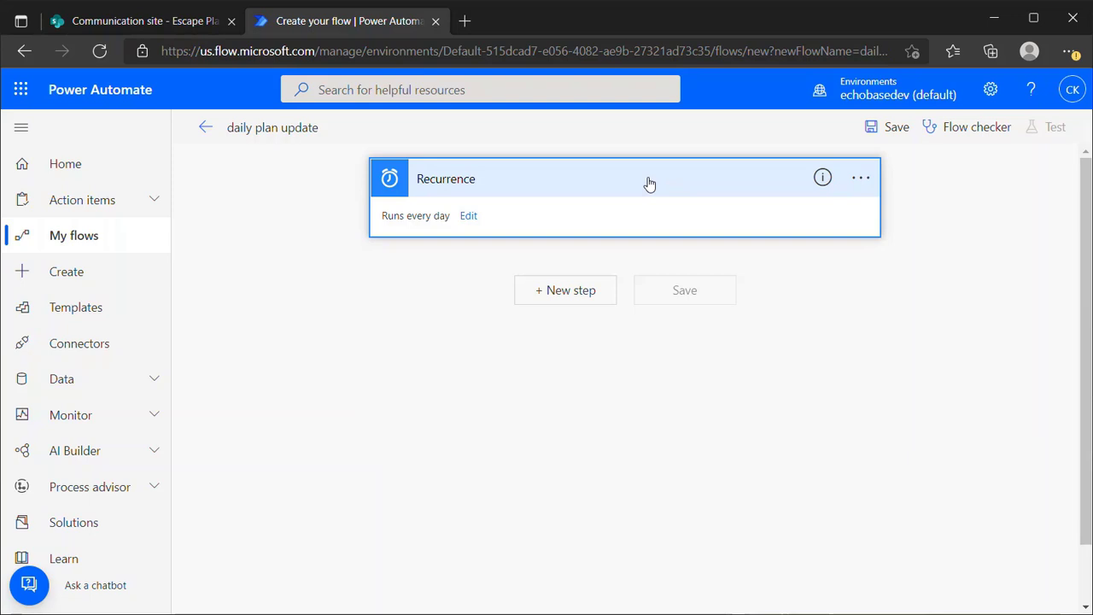
pyautogui.click(469, 217)
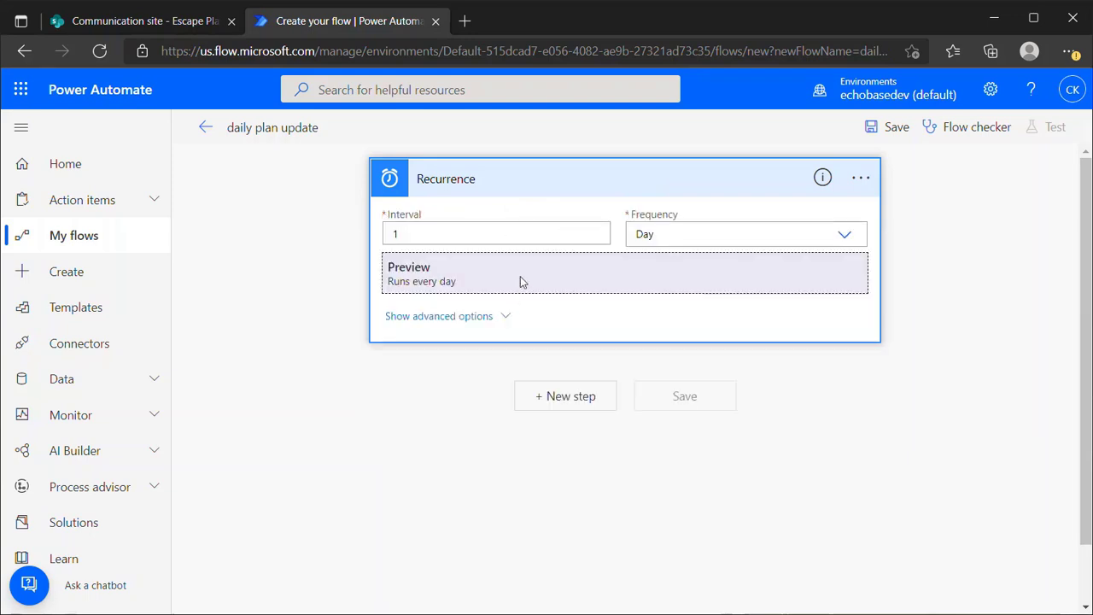
pyautogui.click(466, 320)
pyautogui.click(722, 266)
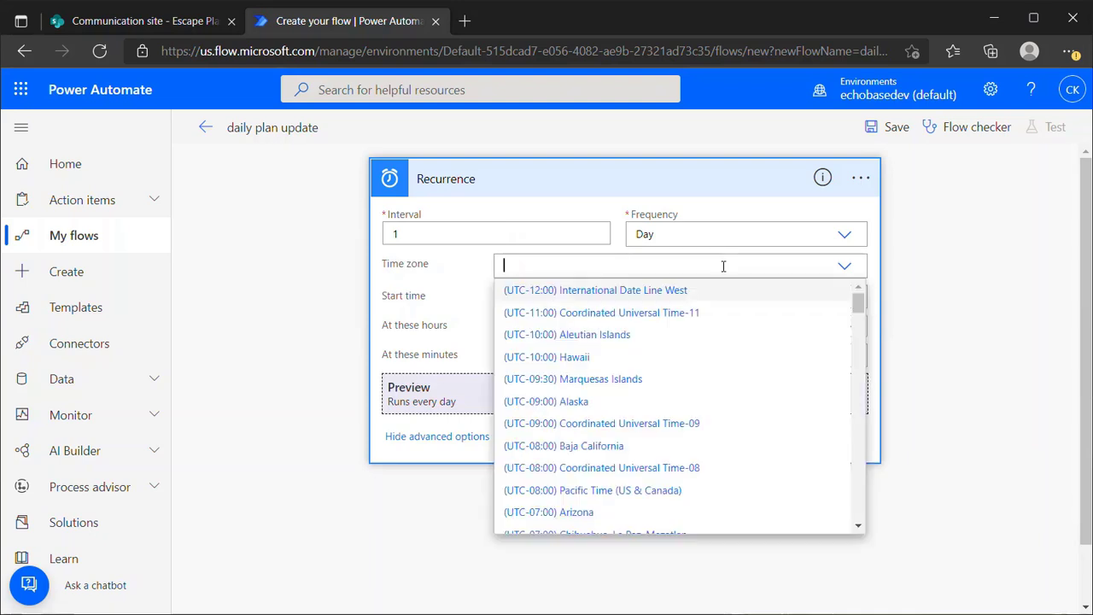
pyautogui.scroll(-3, 593, 456)
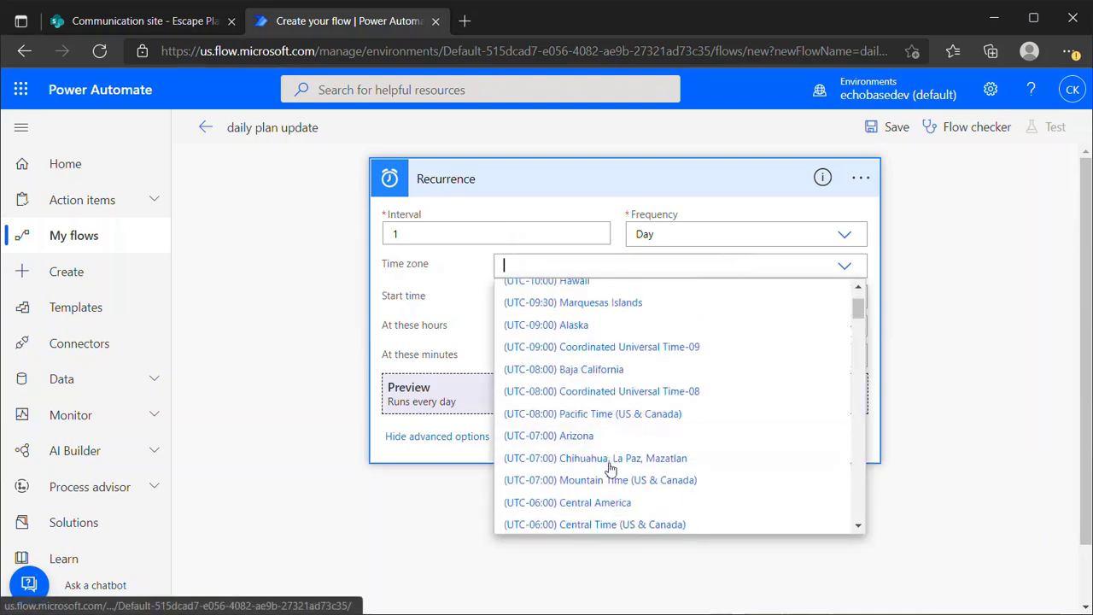
pyautogui.scroll(-3, 607, 483)
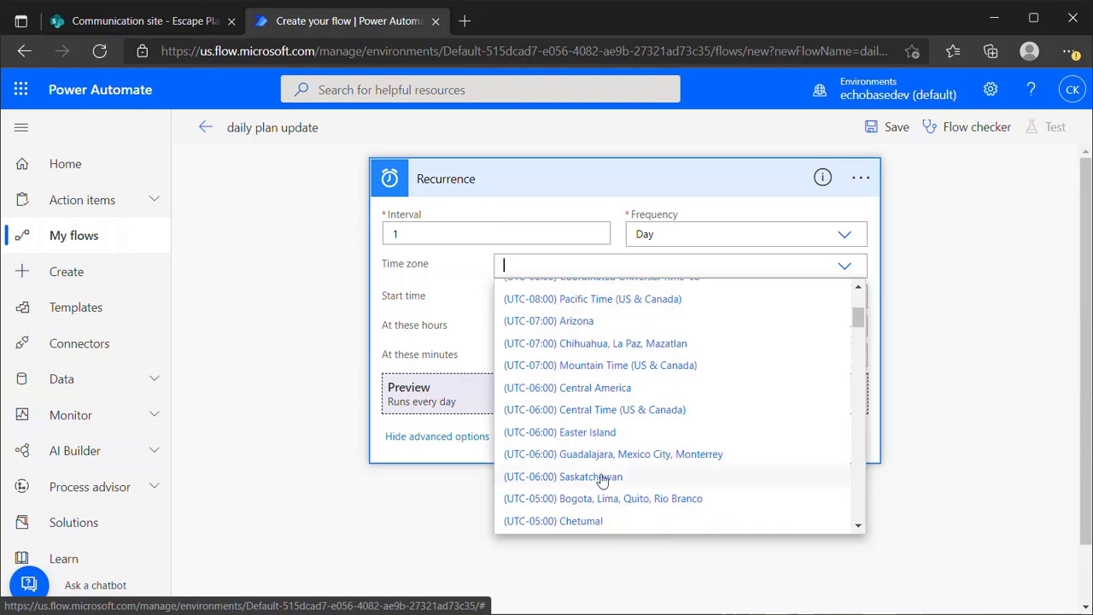
pyautogui.click(617, 469)
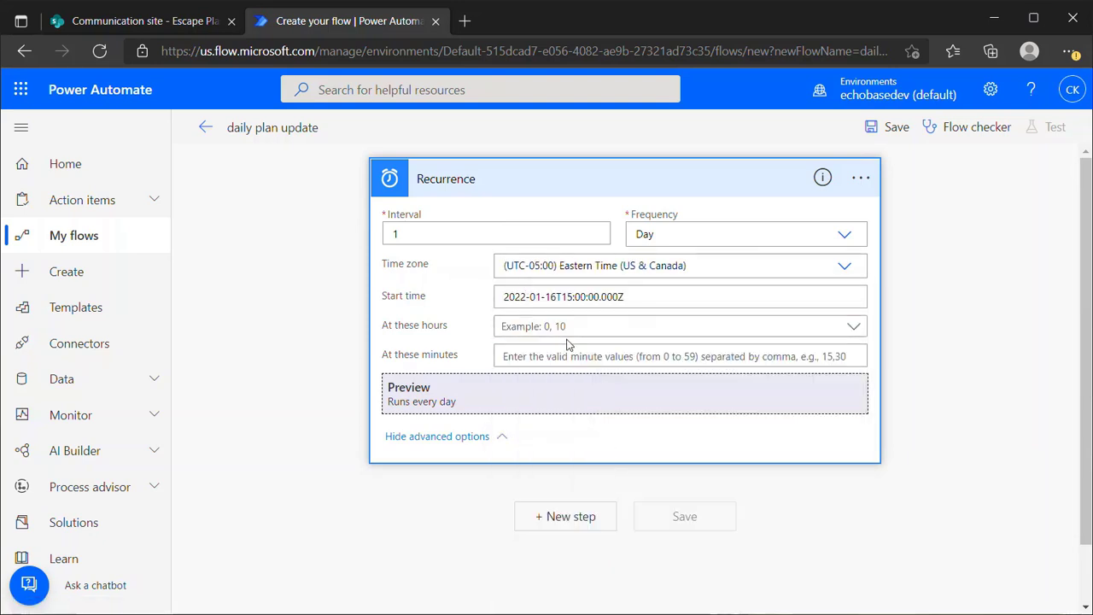
# Set the Recurrence trigger to run at hour 7 and collapse its card.
pyautogui.click(618, 326)
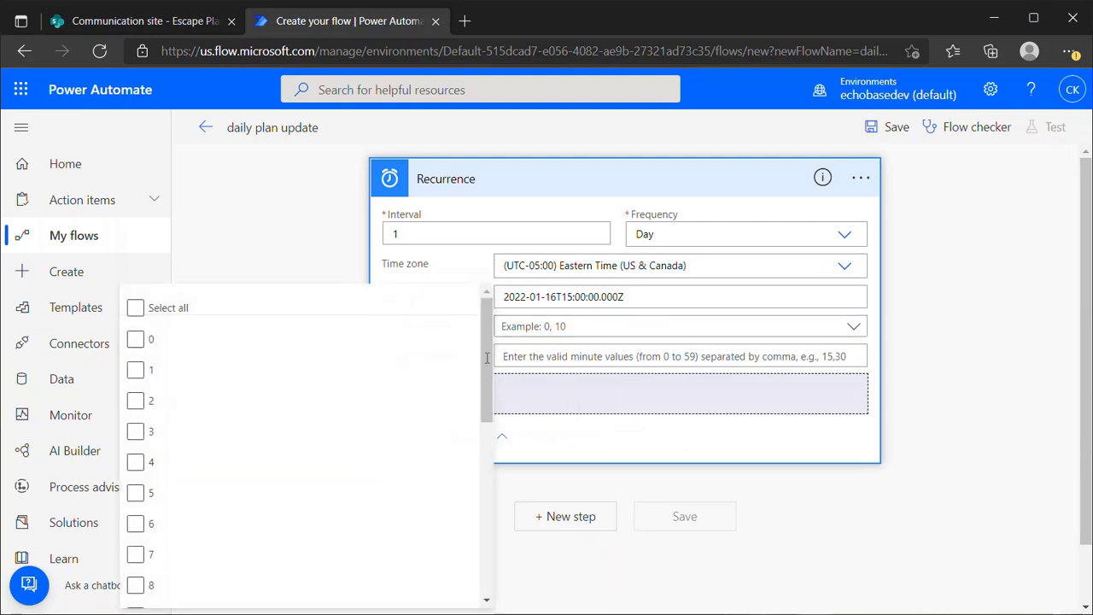
pyautogui.click(135, 555)
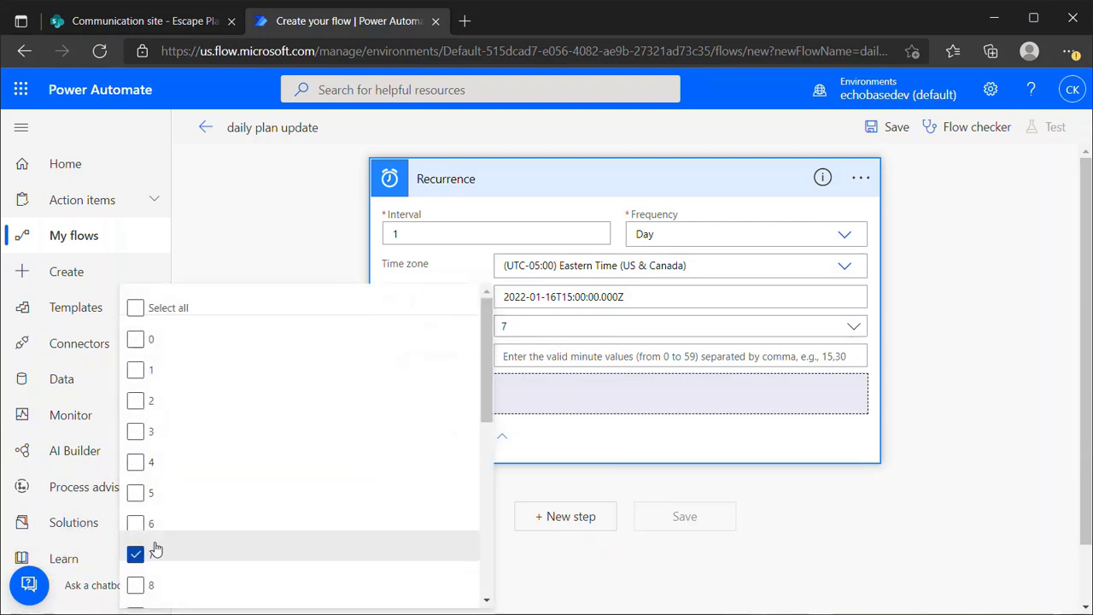
pyautogui.scroll(-3, 160, 521)
pyautogui.scroll(-2, 158, 483)
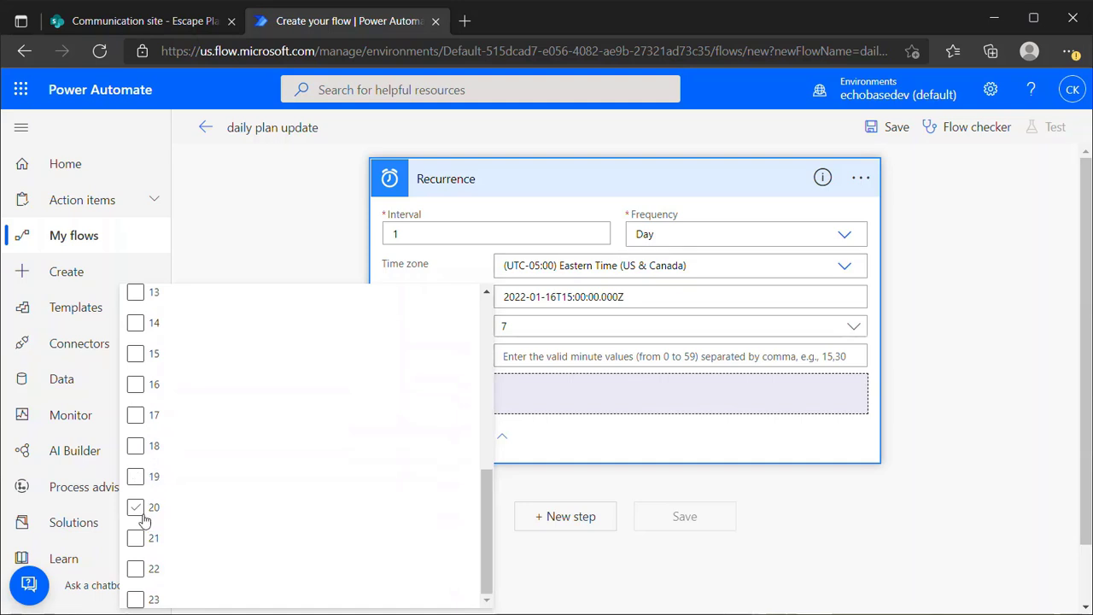
pyautogui.scroll(3, 145, 457)
pyautogui.scroll(4, 145, 446)
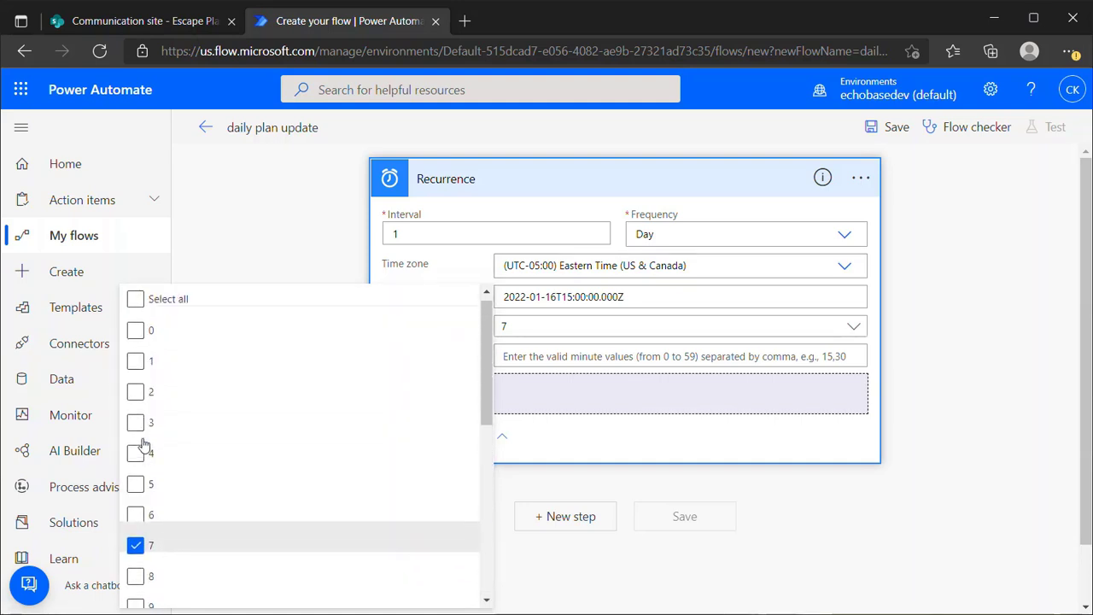
pyautogui.scroll(-3, 162, 427)
pyautogui.scroll(-3, 181, 470)
pyautogui.scroll(4, 178, 471)
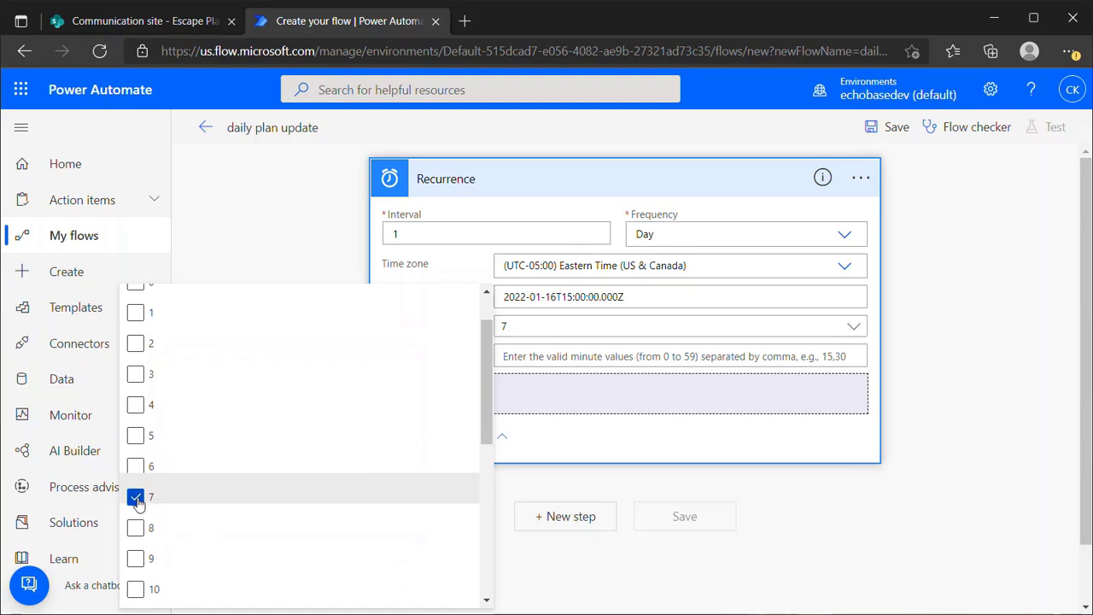
pyautogui.scroll(-3, 141, 500)
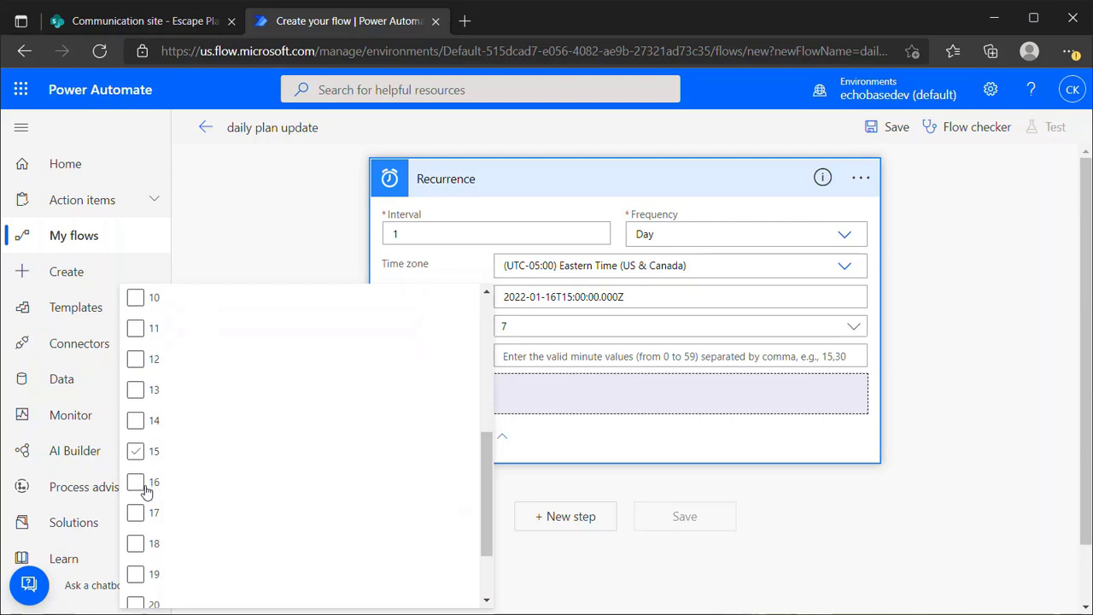
pyautogui.scroll(-1, 145, 490)
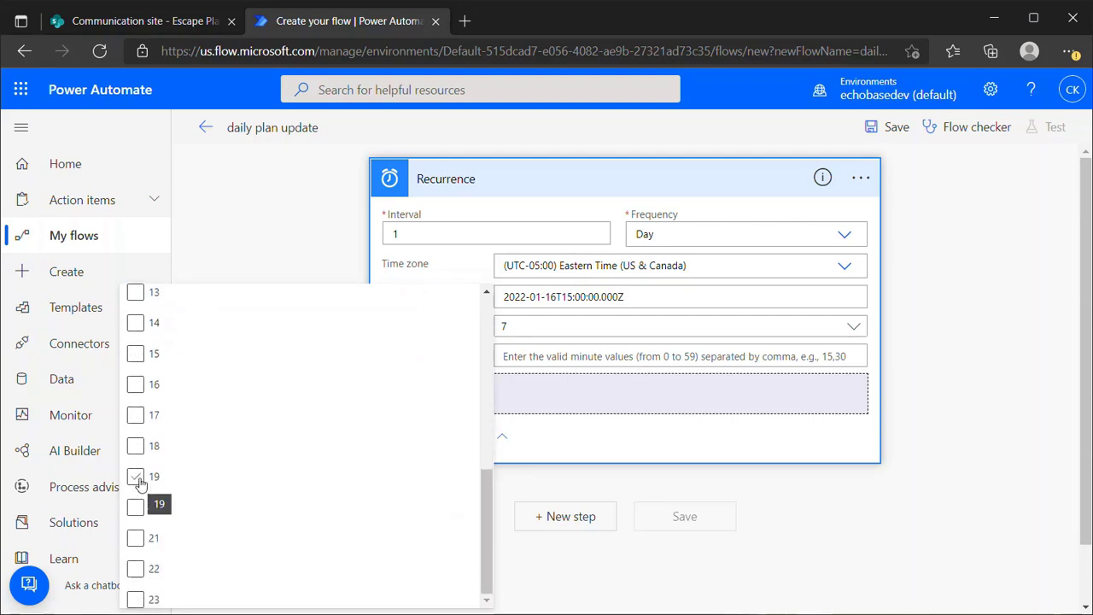
pyautogui.click(136, 479)
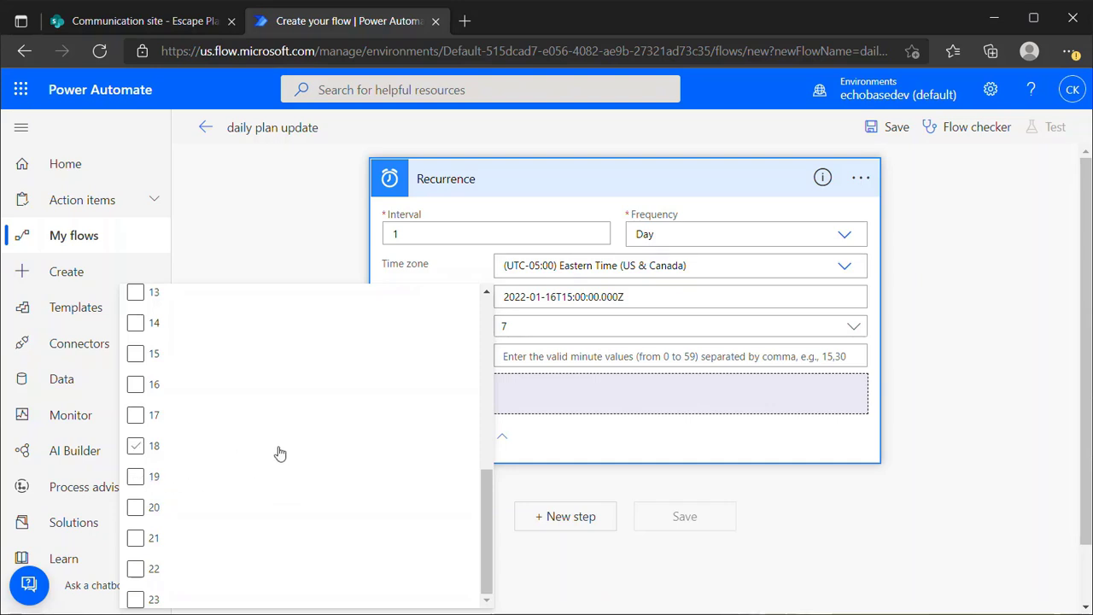
pyautogui.scroll(1, 248, 435)
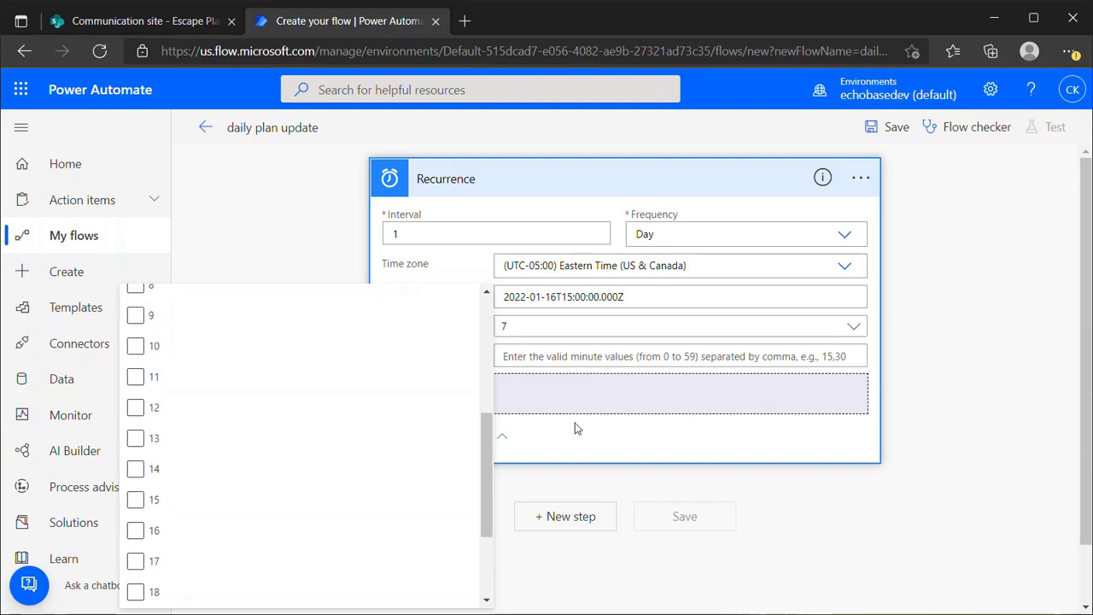
pyautogui.click(581, 432)
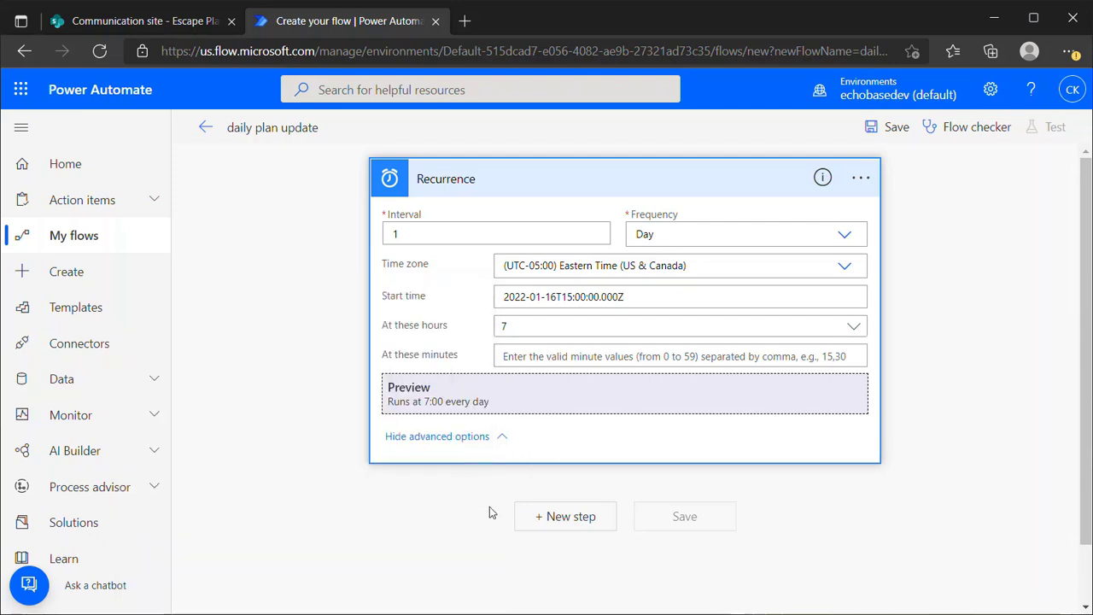
pyautogui.click(551, 186)
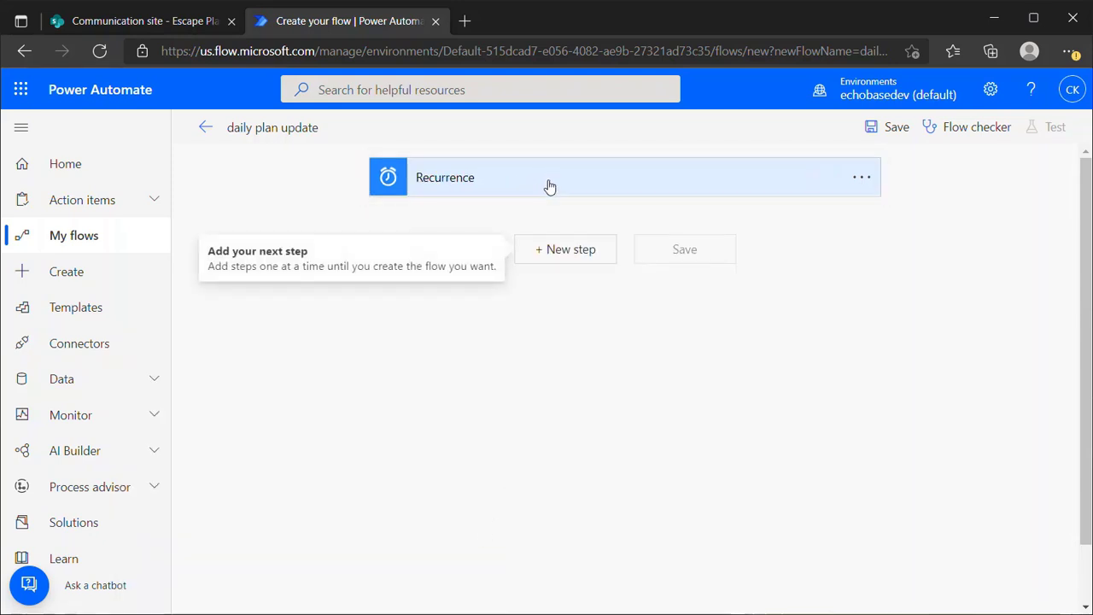
# Add a SharePoint Get items action that reads the Escape Plans list from the Communication site.
pyautogui.click(568, 252)
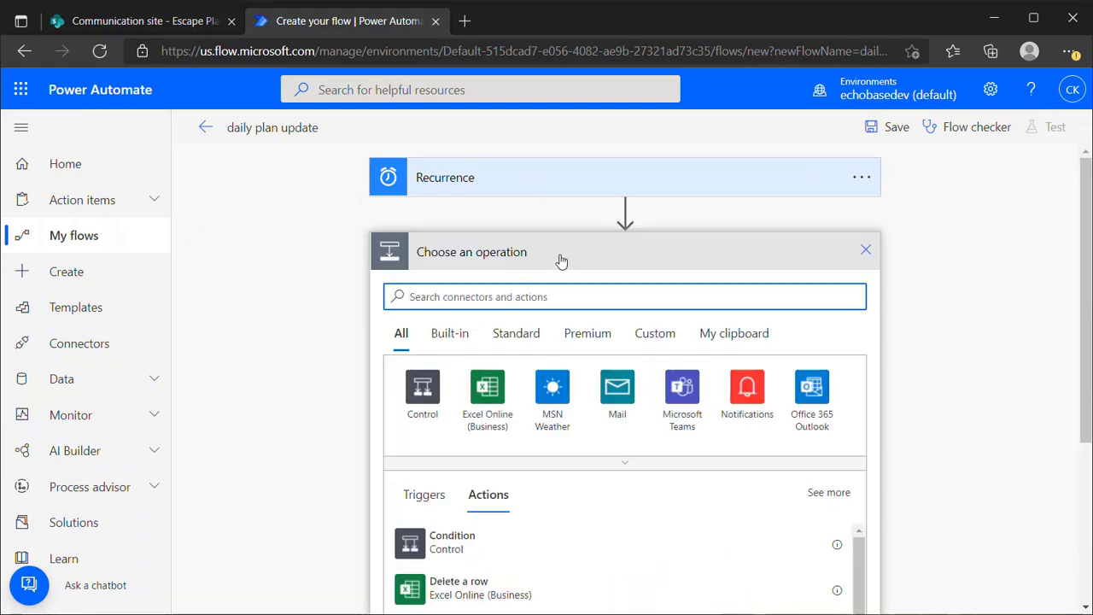
pyautogui.write('get items')
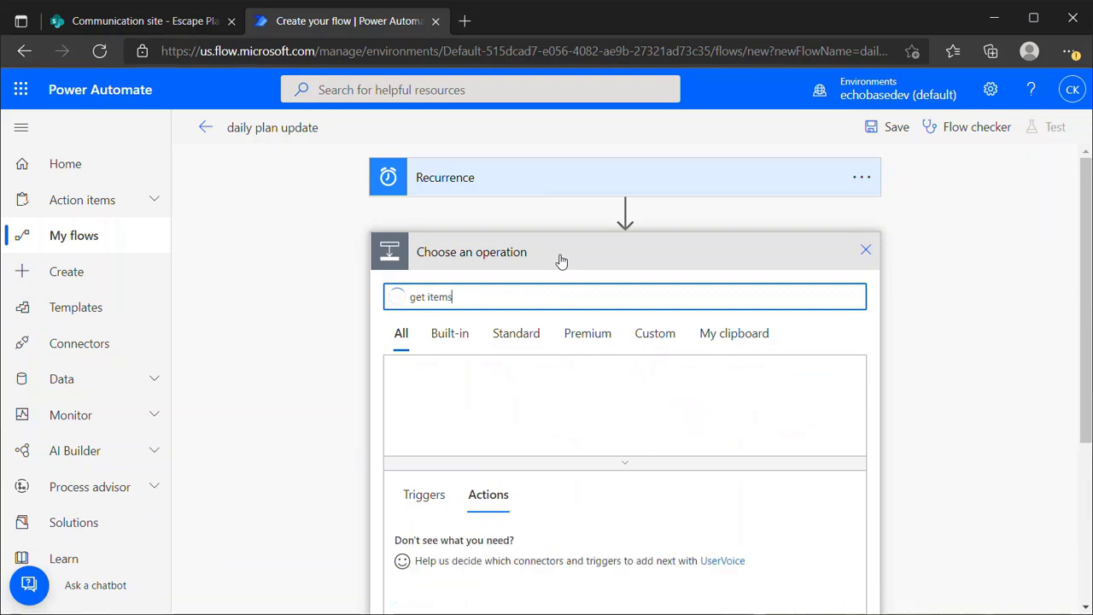
pyautogui.click(434, 545)
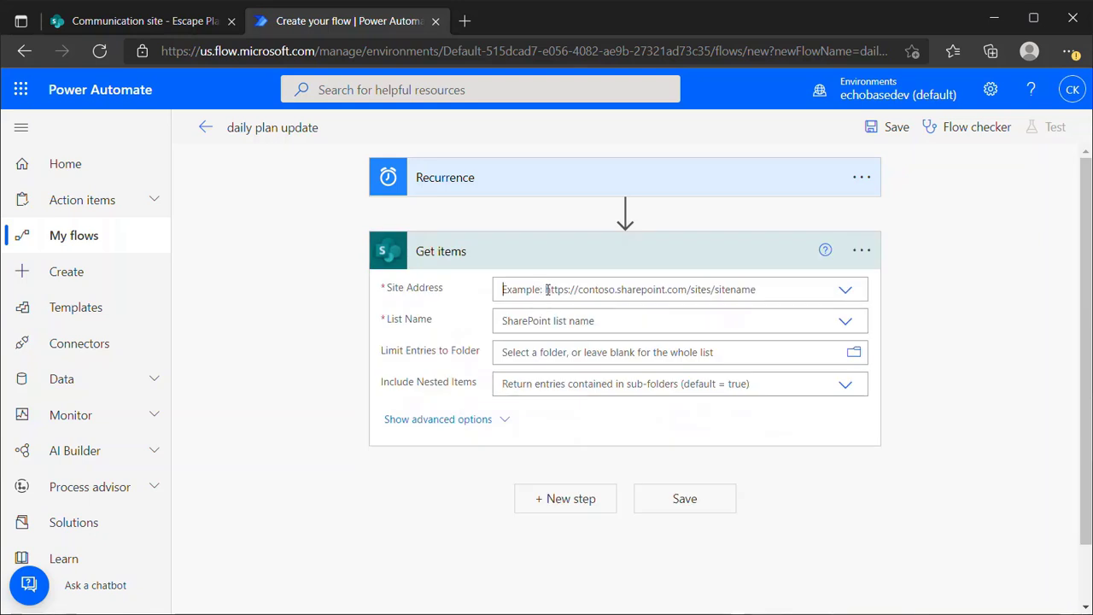
pyautogui.click(555, 290)
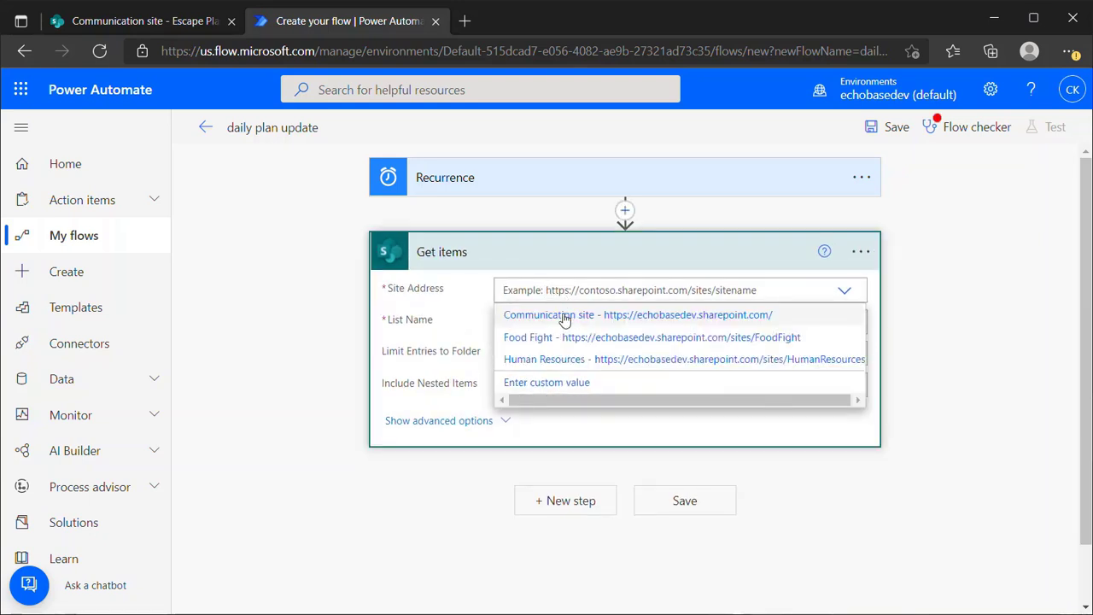
pyautogui.click(564, 315)
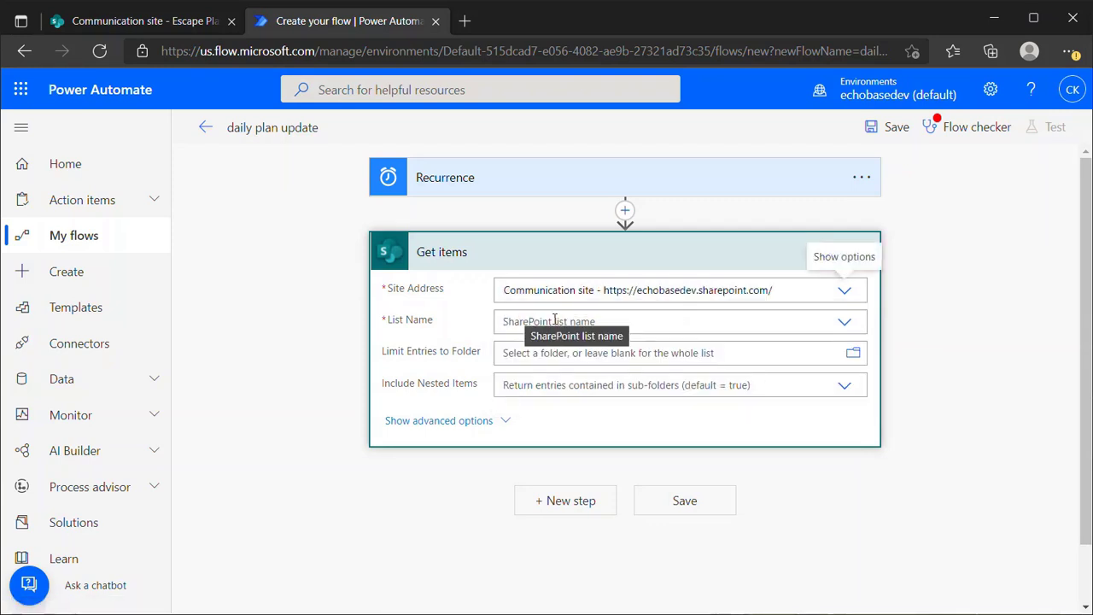
pyautogui.click(554, 321)
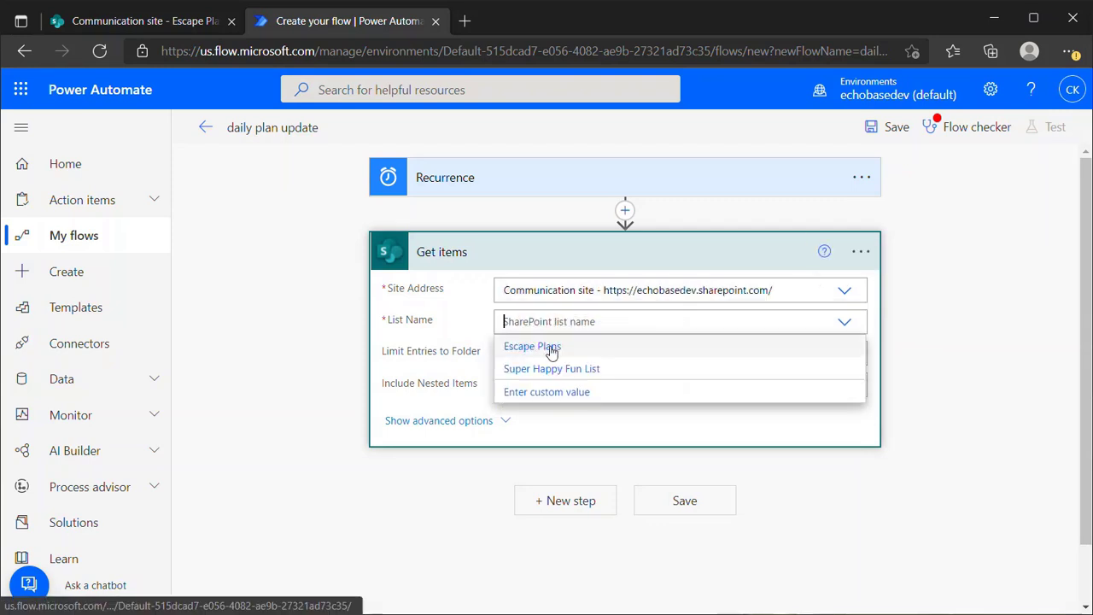
pyautogui.click(532, 347)
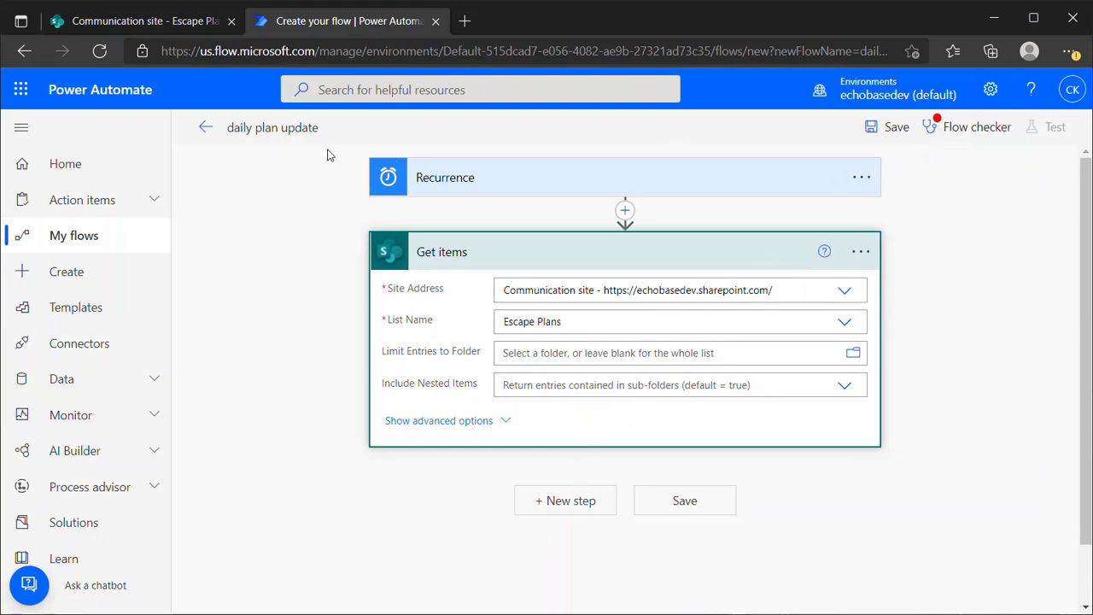
# Save the flow, dismissing the flow checker, and show the Get items action's advanced options.
pyautogui.click(887, 128)
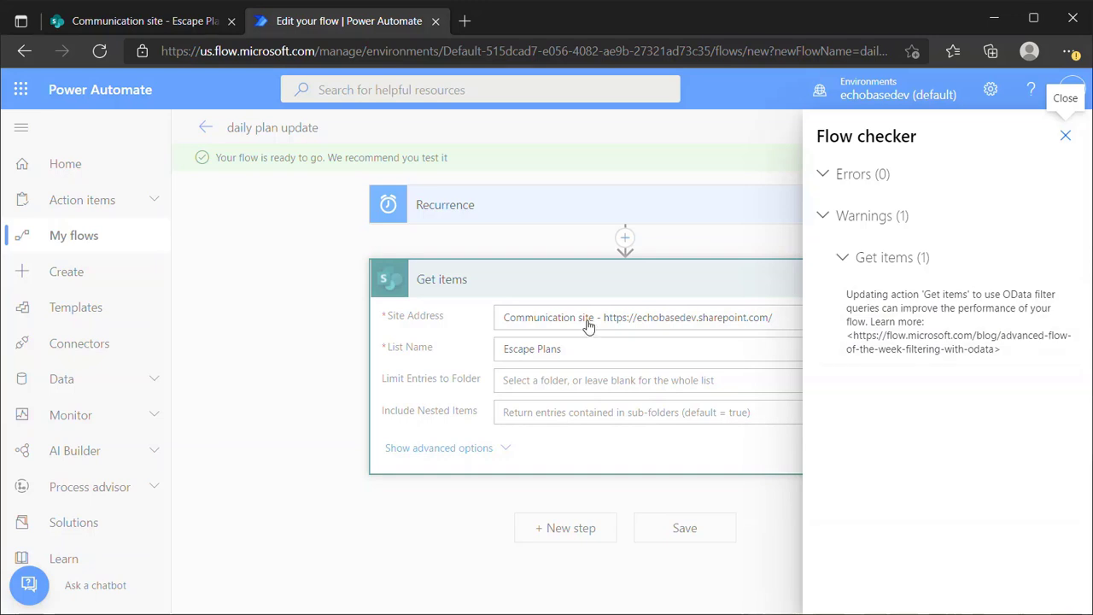
pyautogui.click(1066, 137)
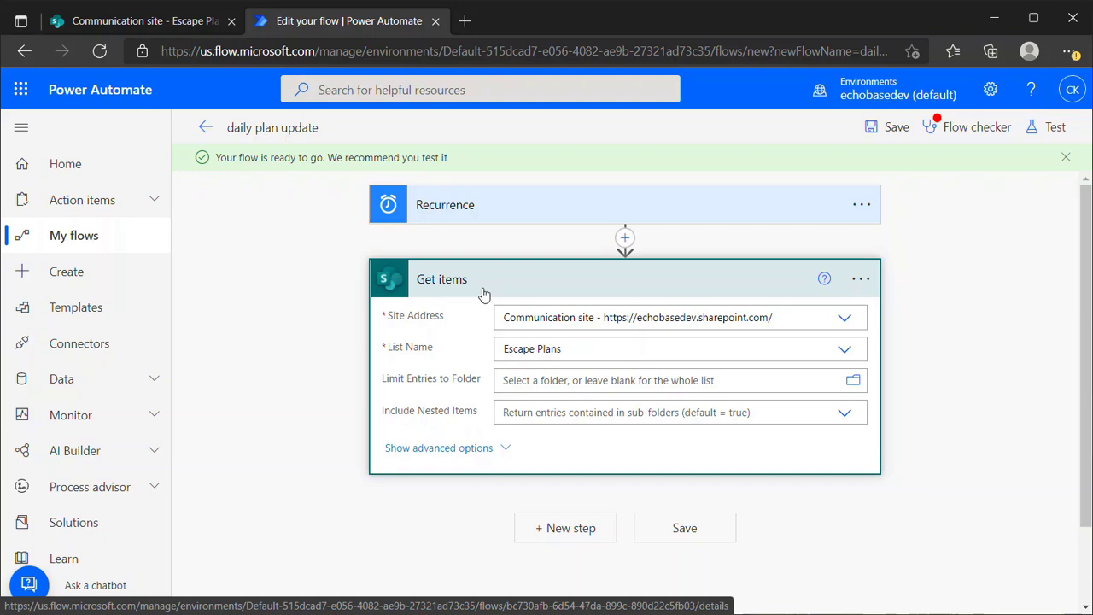
pyautogui.click(448, 449)
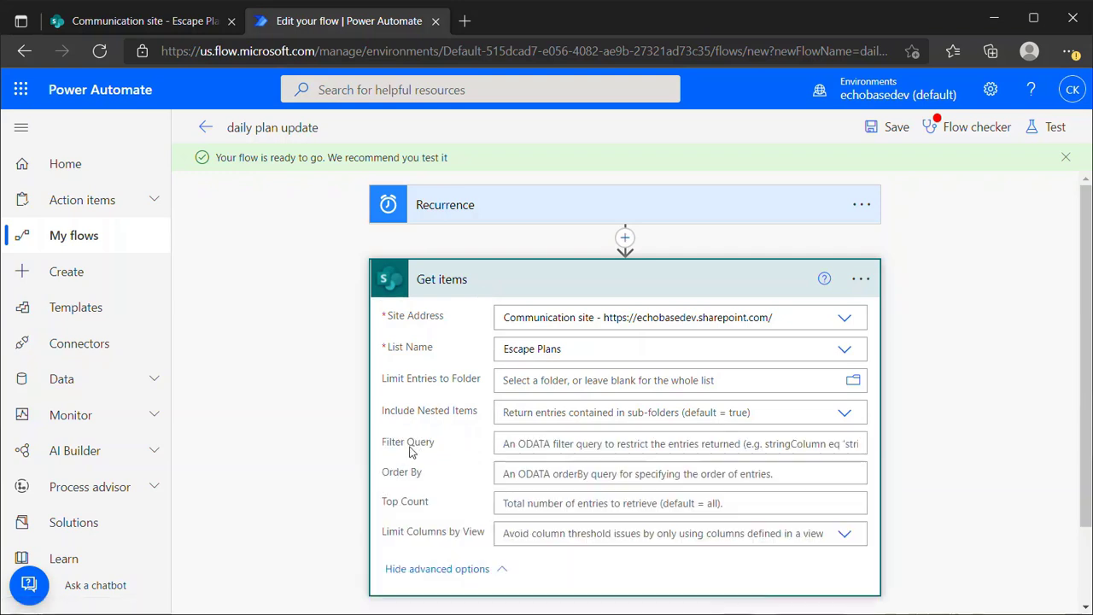
# Collapse the Get items action's card, leaving its filter query empty.
pyautogui.click(534, 444)
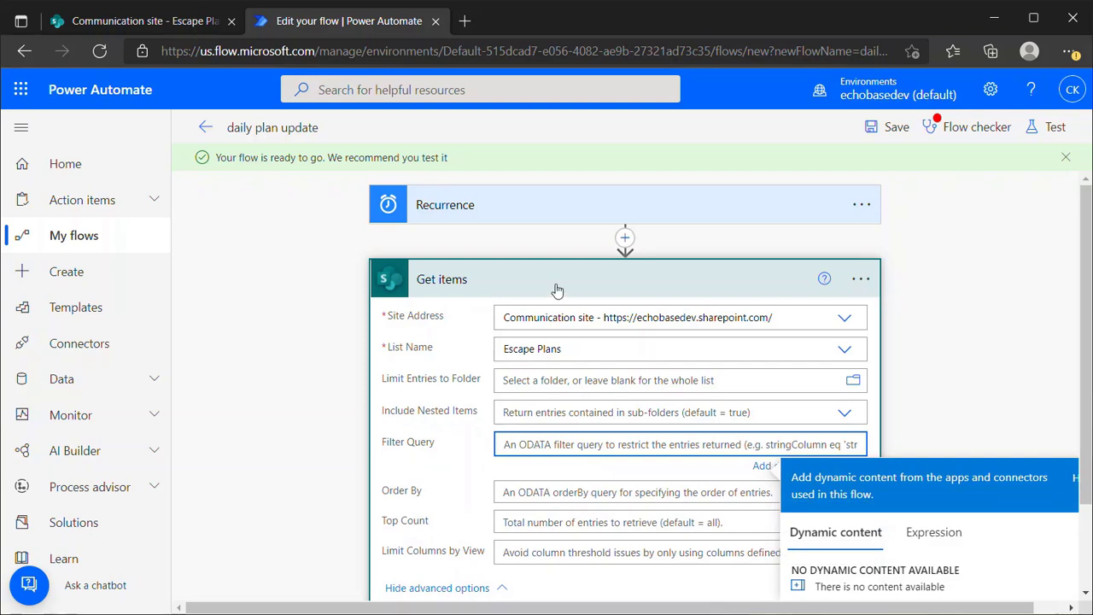
pyautogui.click(558, 282)
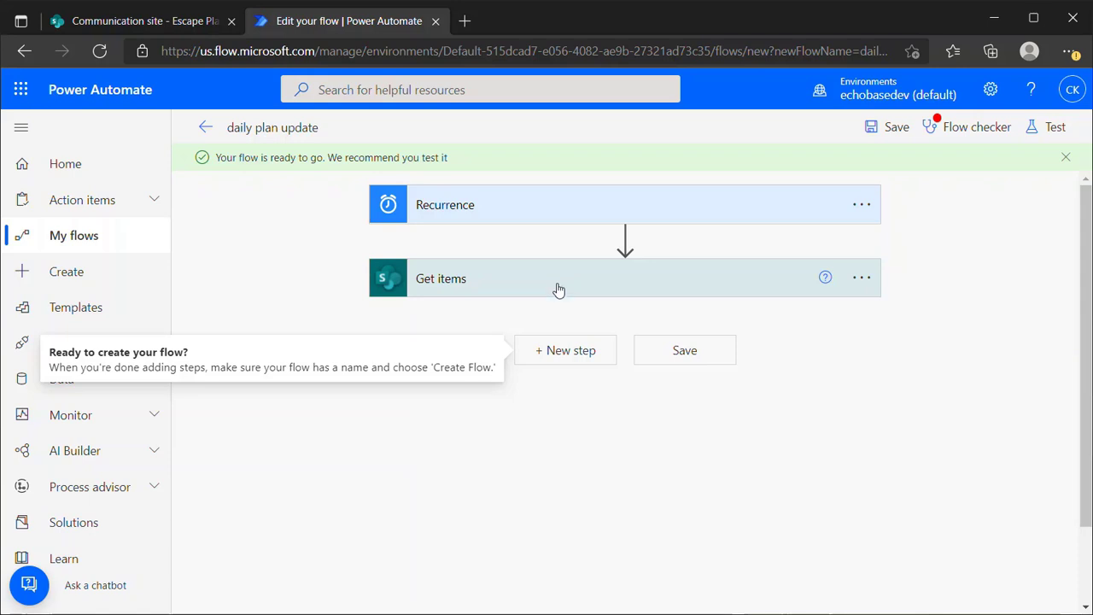
pyautogui.click(589, 404)
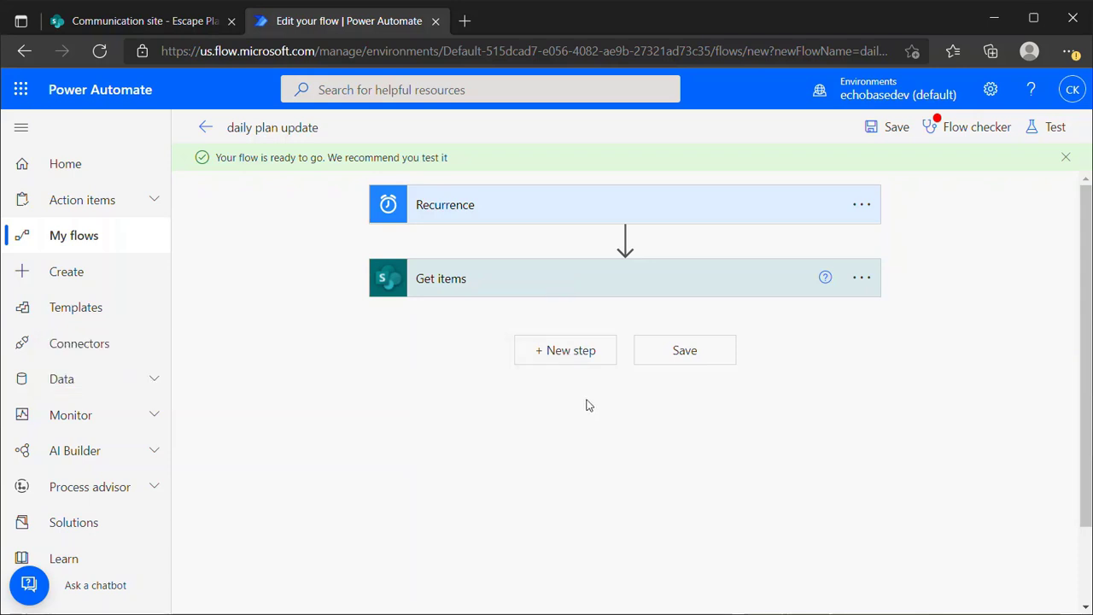
# Add a Data Operation Compose action after Get items and set its Inputs to the value output of Get items.
pyautogui.click(565, 352)
pyautogui.write('compose')
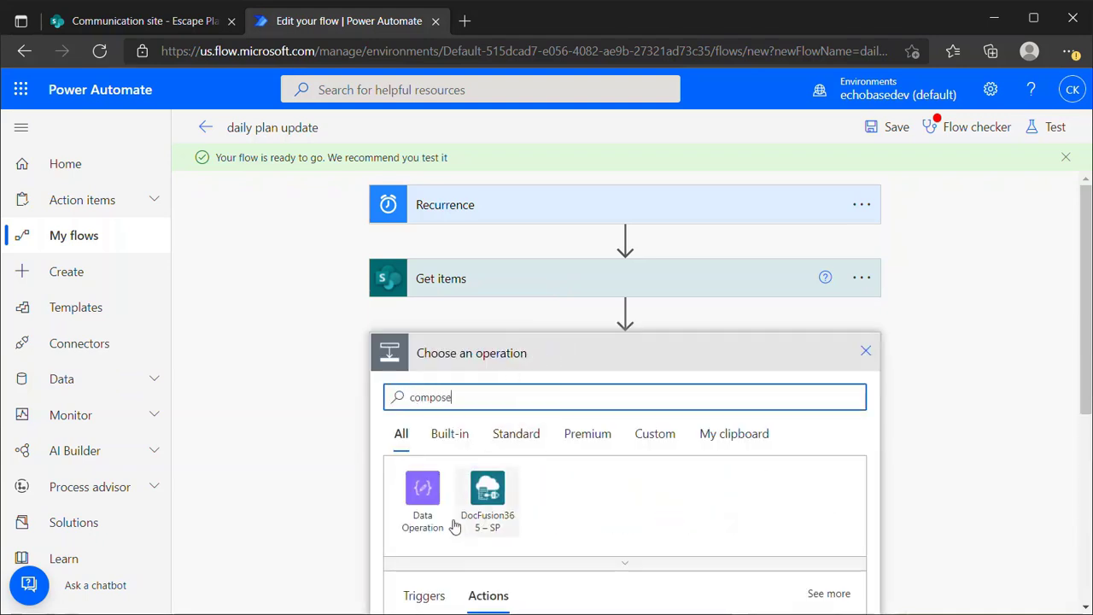
pyautogui.click(451, 504)
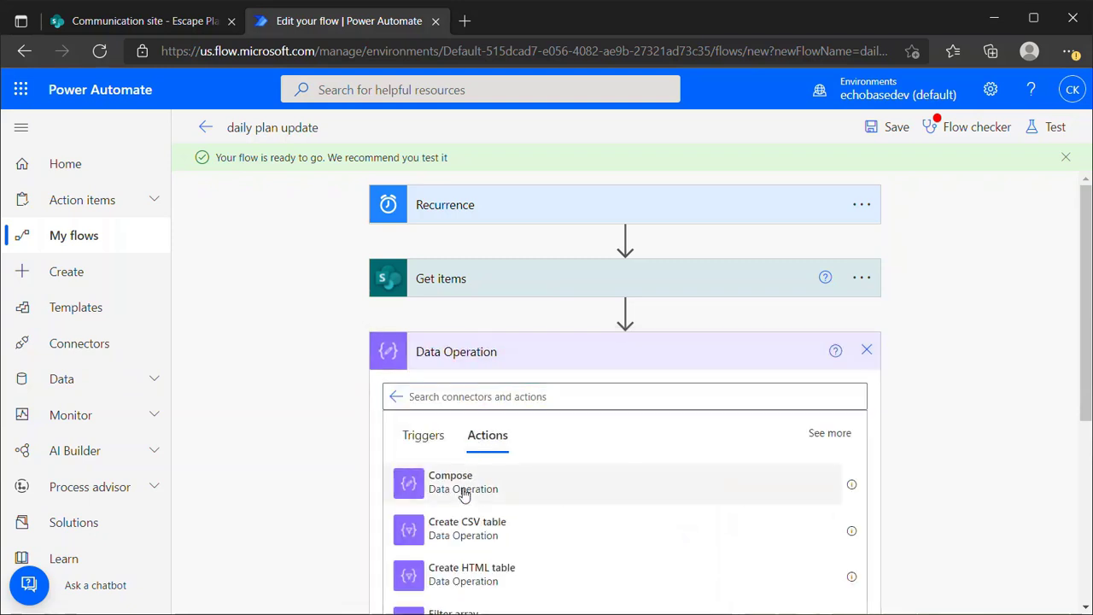
pyautogui.click(465, 489)
pyautogui.click(527, 384)
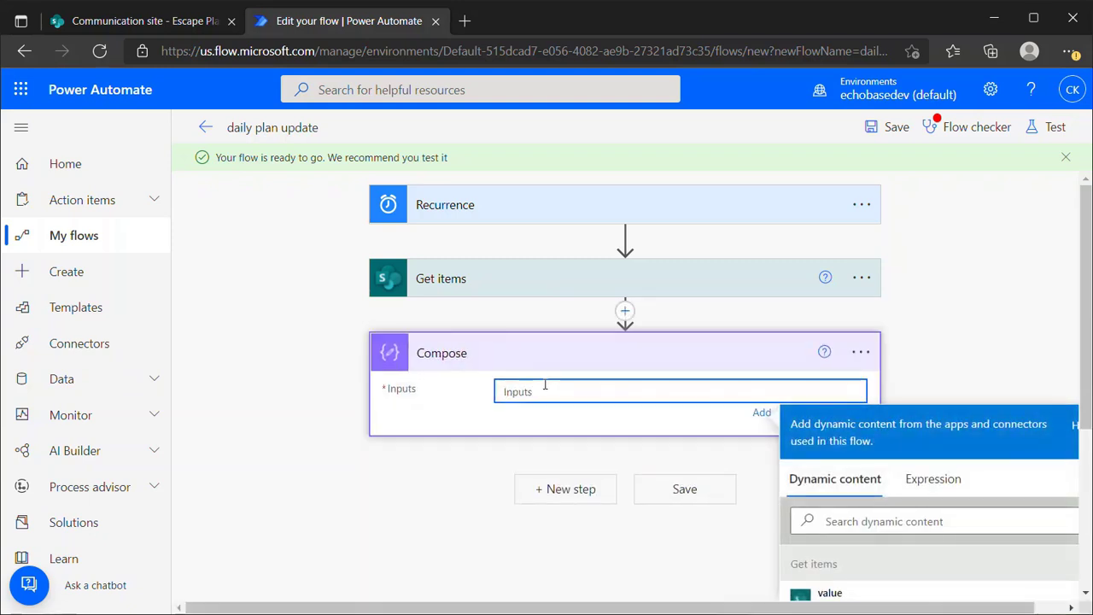
pyautogui.scroll(-2, 906, 336)
pyautogui.scroll(-1, 861, 359)
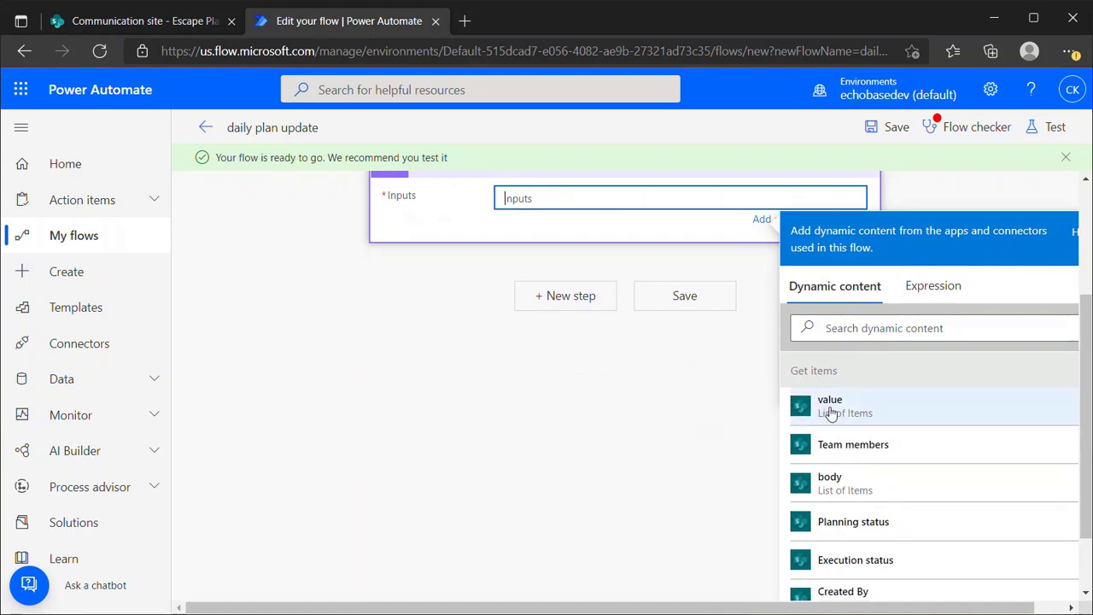
pyautogui.click(829, 408)
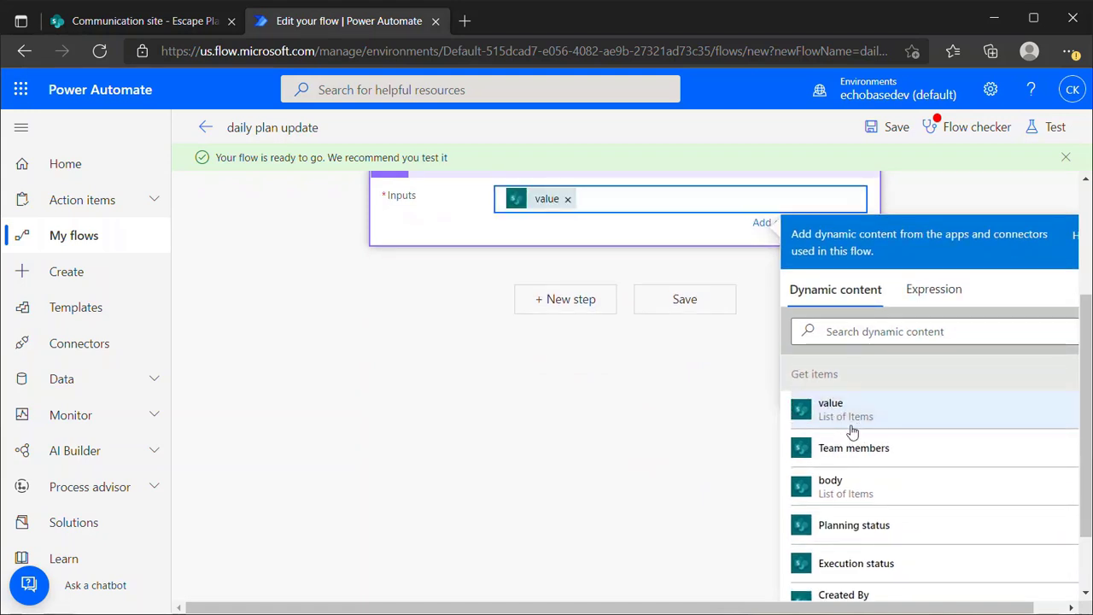
# Save the flow with the Compose action and dismiss the flow checker.
pyautogui.click(890, 130)
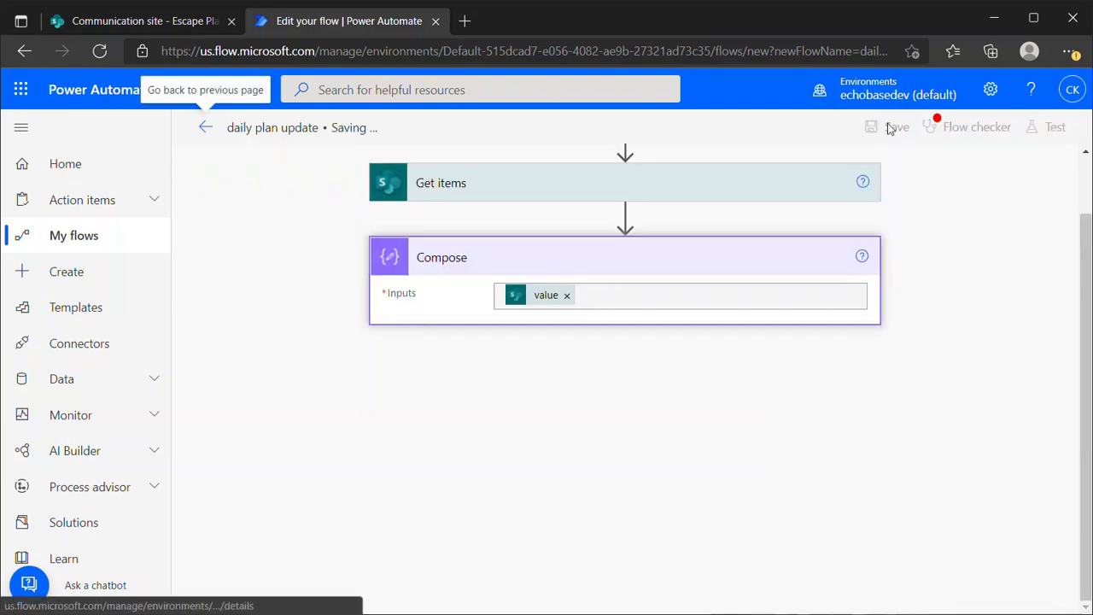
pyautogui.click(1058, 133)
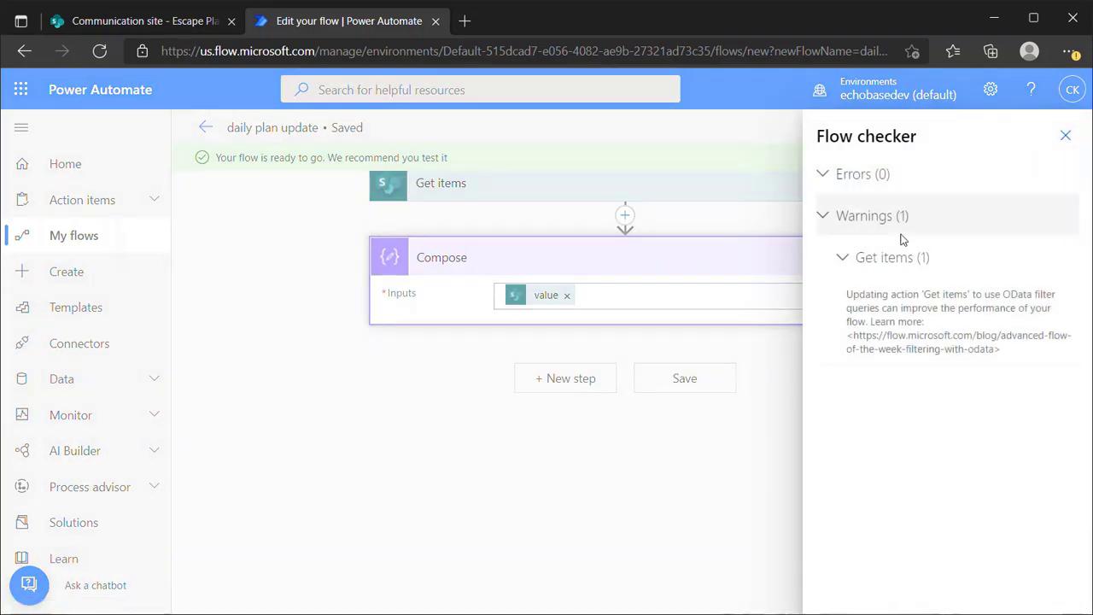
pyautogui.click(1068, 137)
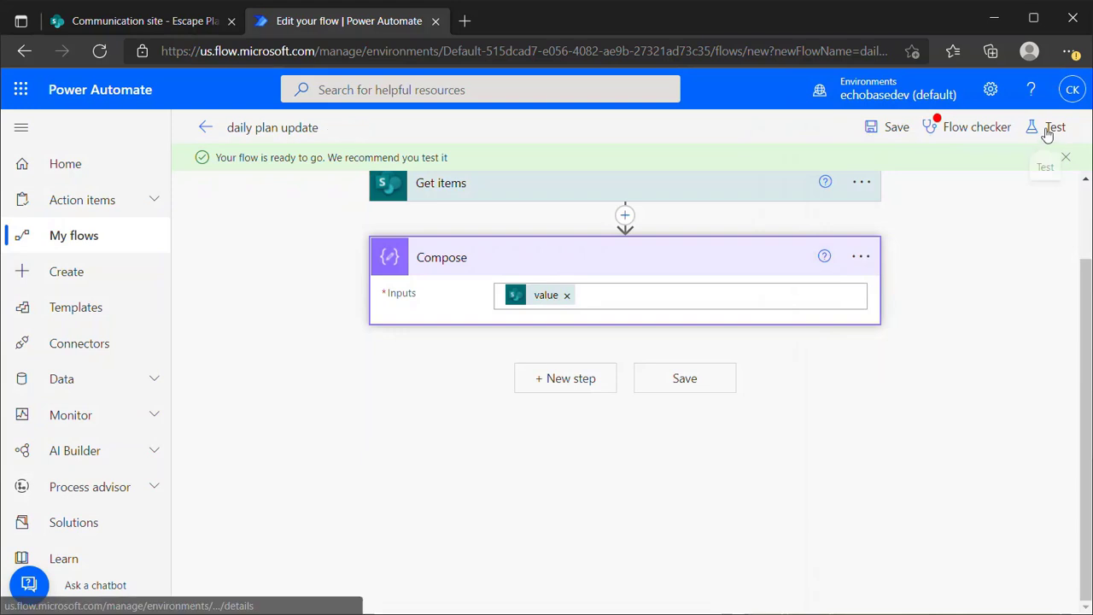
# Run a manual test of the daily plan update flow and show its run results.
pyautogui.click(1048, 132)
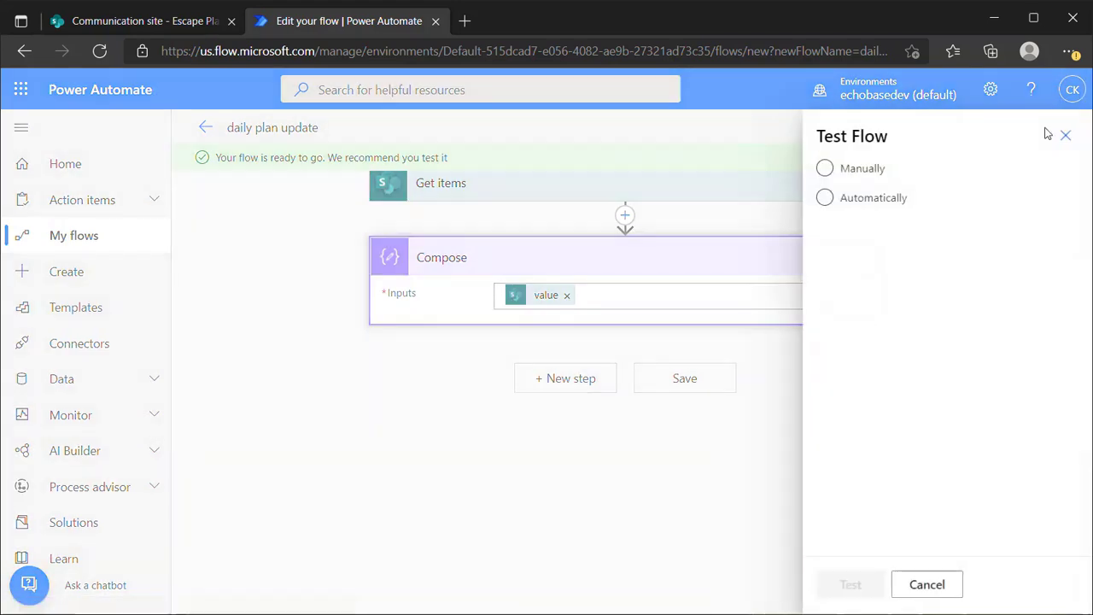
pyautogui.click(826, 170)
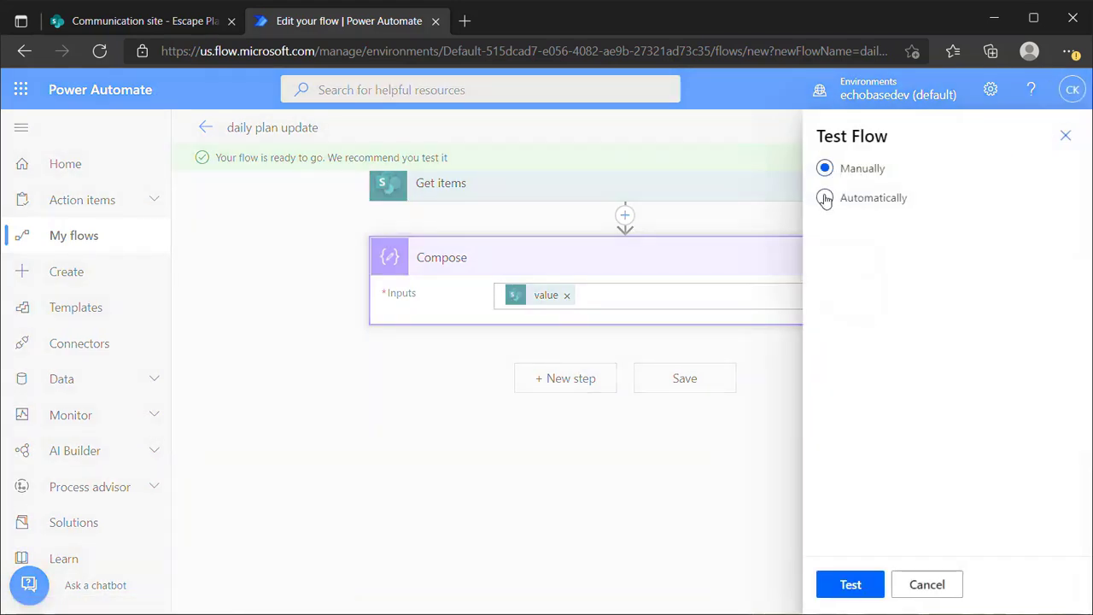
pyautogui.click(845, 585)
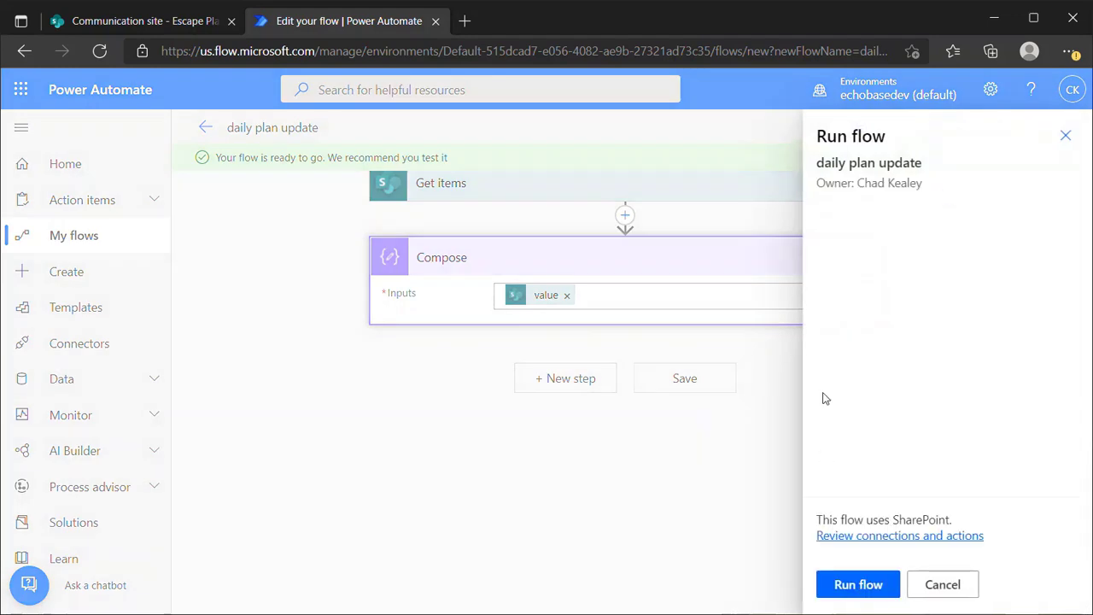
pyautogui.click(860, 585)
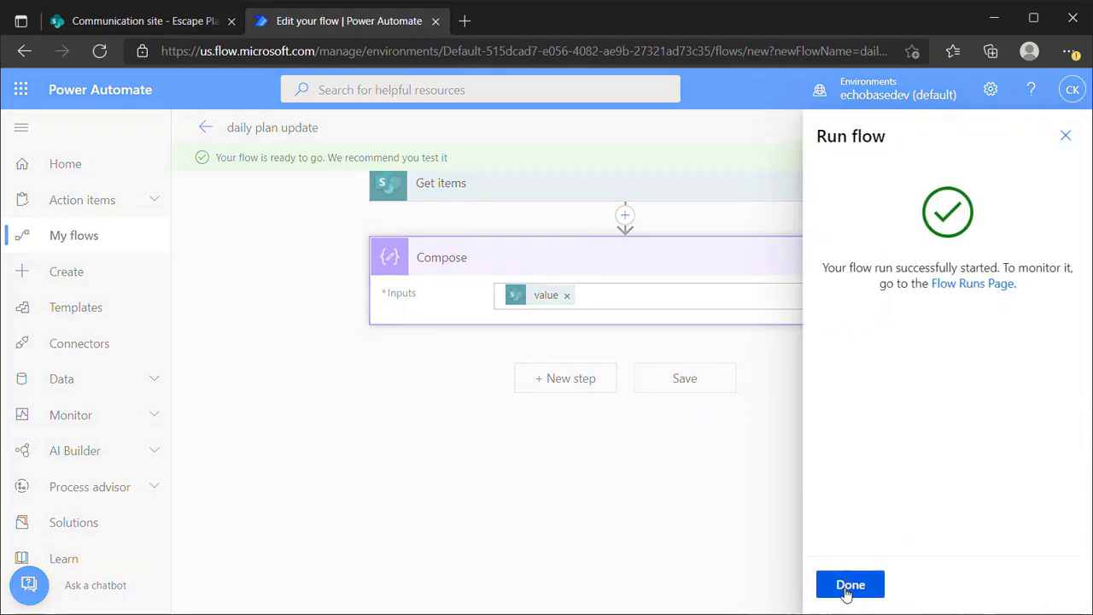
pyautogui.click(848, 585)
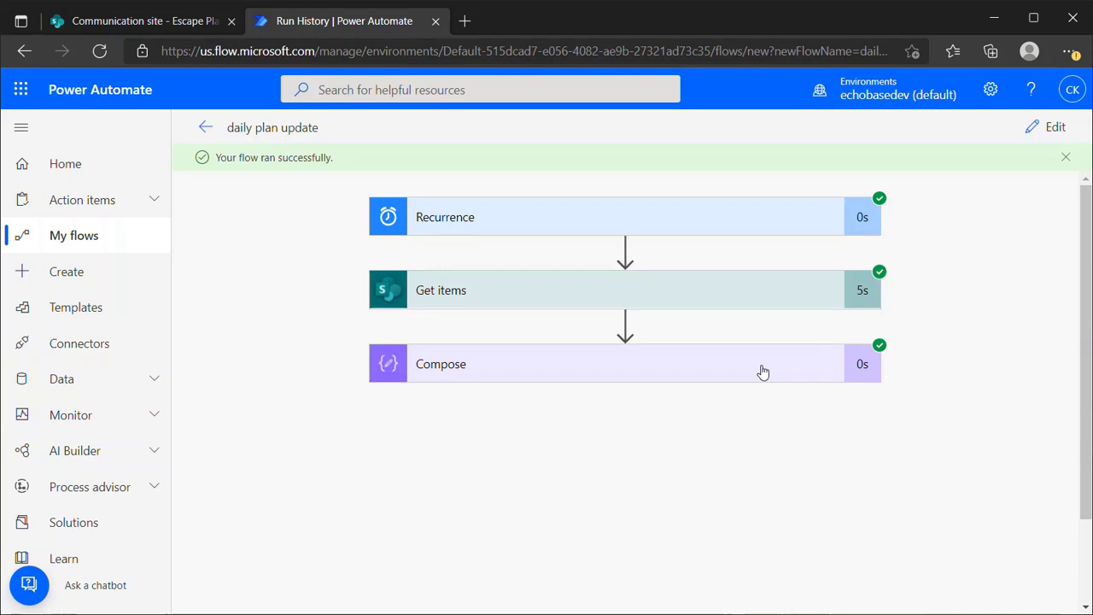
# Examine the raw outputs of the Get items action from the test run, then close them.
pyautogui.click(677, 291)
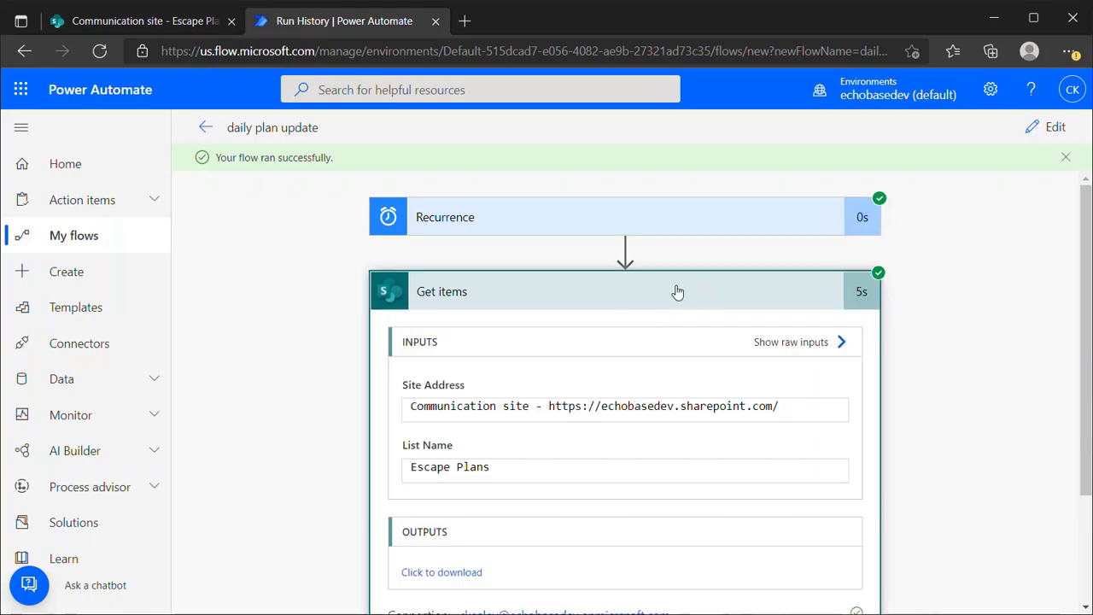
pyautogui.click(441, 573)
pyautogui.scroll(-3, 494, 289)
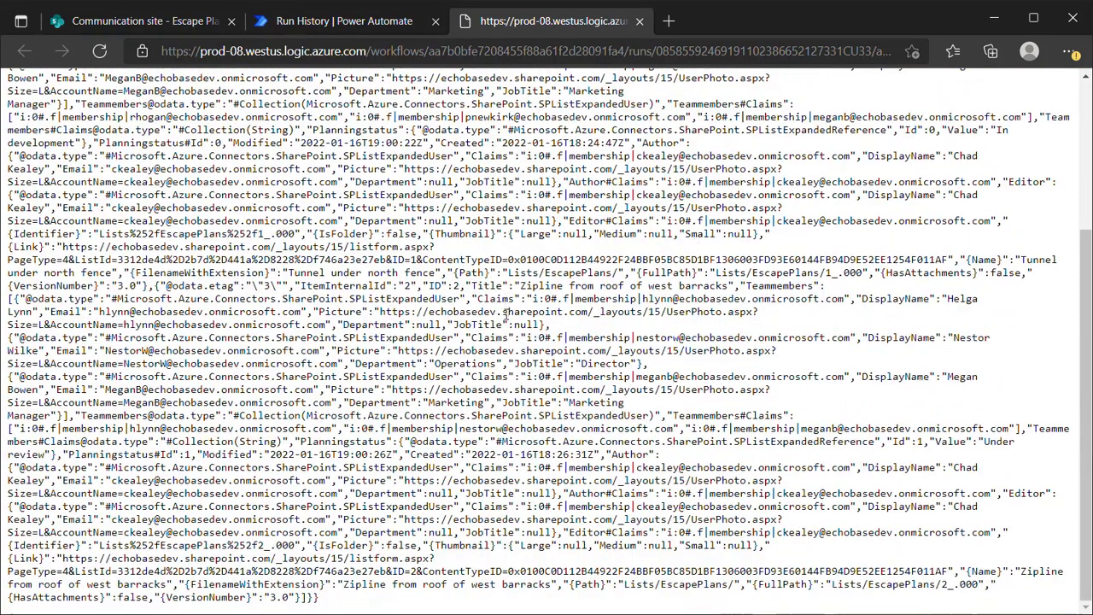
pyautogui.scroll(3, 504, 316)
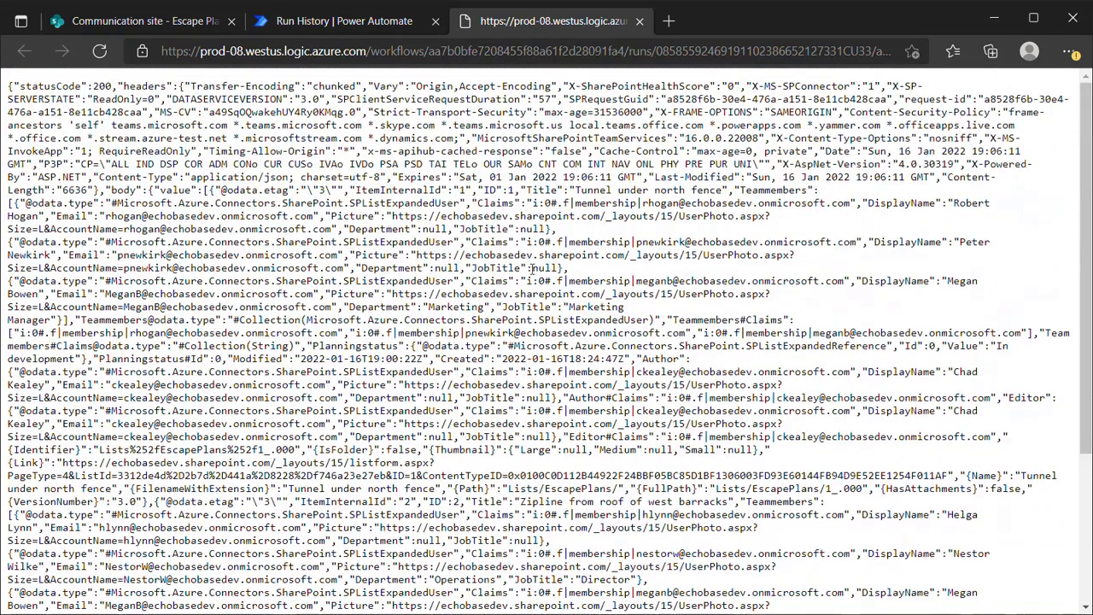
pyautogui.click(640, 21)
# Expand the Compose action in the run results and examine its inputs and outputs.
pyautogui.scroll(-2, 557, 359)
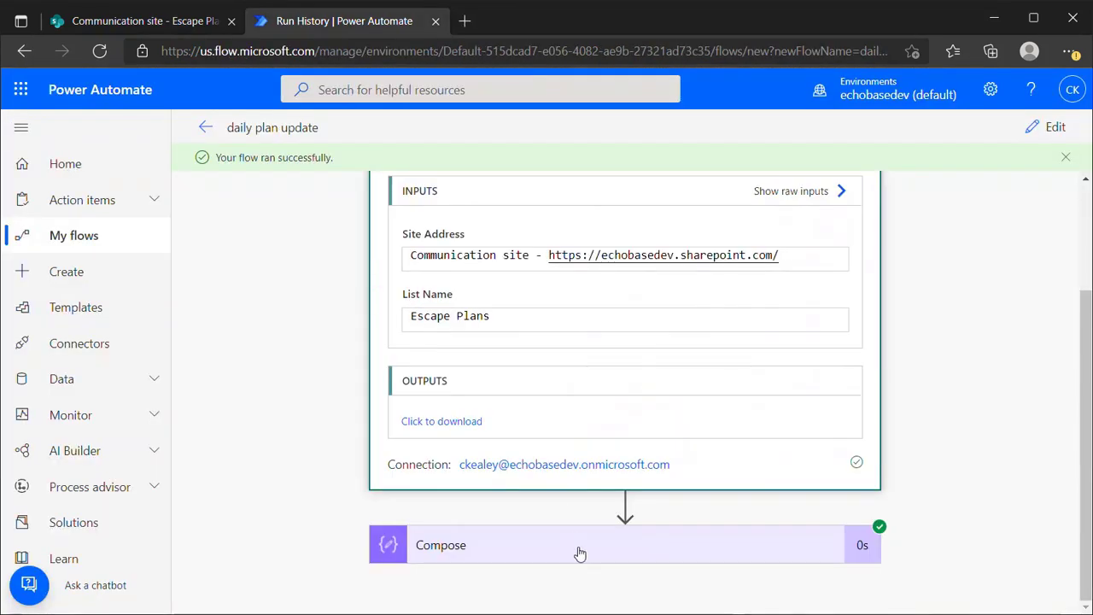
pyautogui.click(581, 549)
pyautogui.scroll(-4, 555, 401)
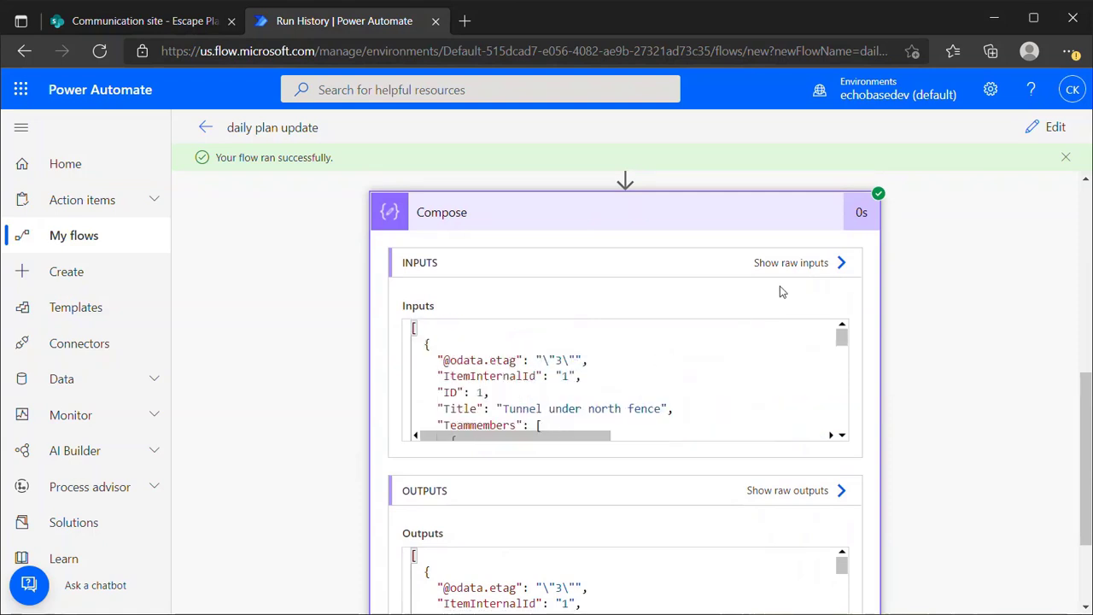
pyautogui.scroll(1, 940, 315)
pyautogui.scroll(-1, 905, 334)
pyautogui.scroll(-1, 452, 461)
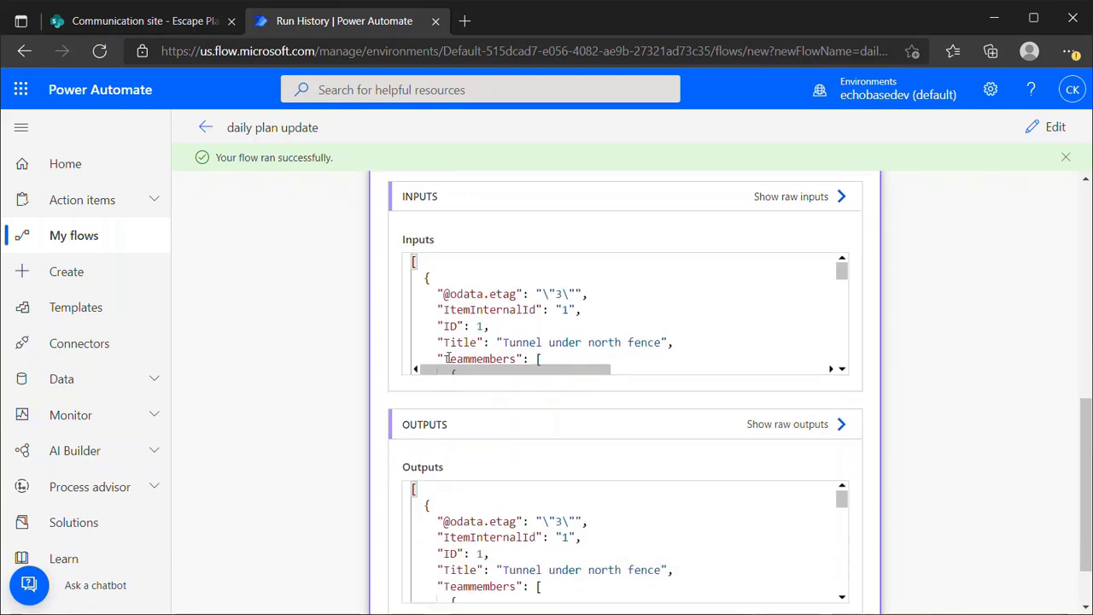
pyautogui.scroll(-1, 471, 466)
pyautogui.scroll(2, 454, 391)
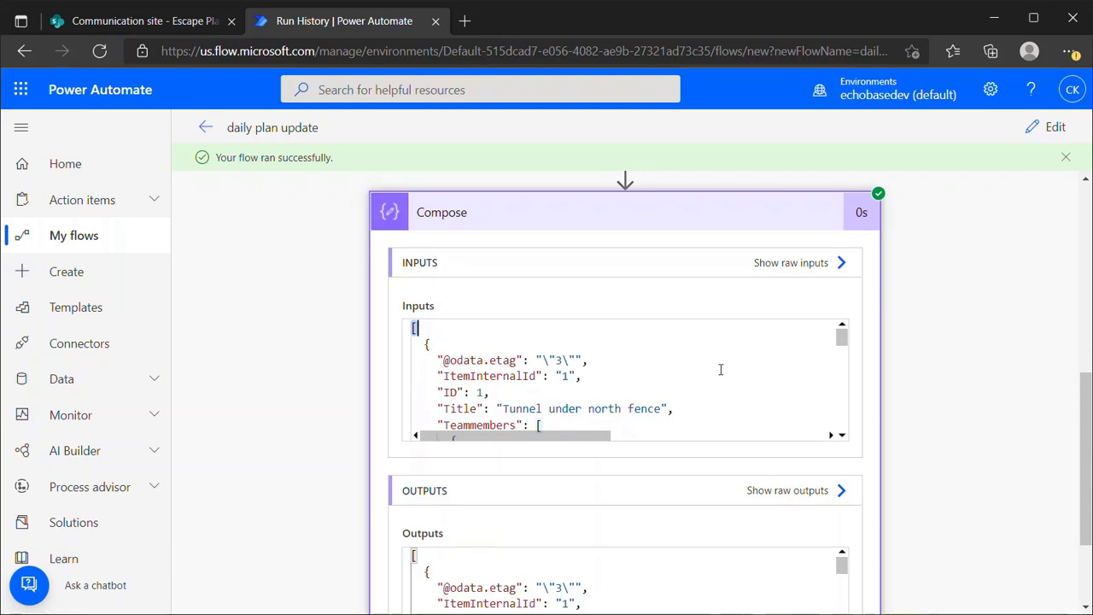
# Examine the first item's object and its Teammembers array in the Compose action's inputs.
pyautogui.click(431, 345)
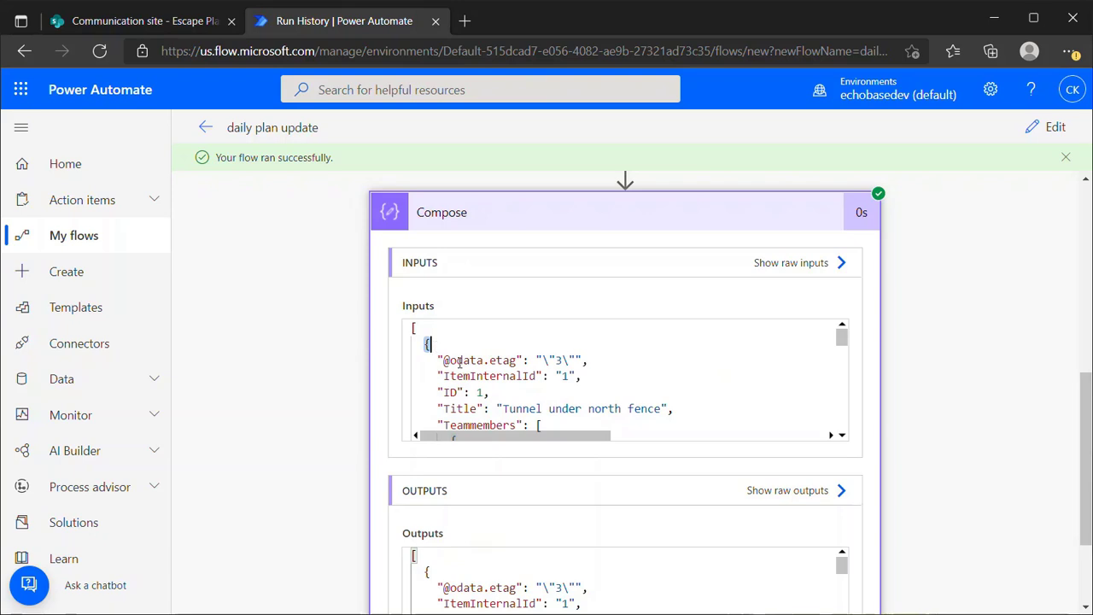
pyautogui.scroll(-1, 459, 359)
pyautogui.scroll(1, 457, 359)
pyautogui.scroll(-1, 468, 395)
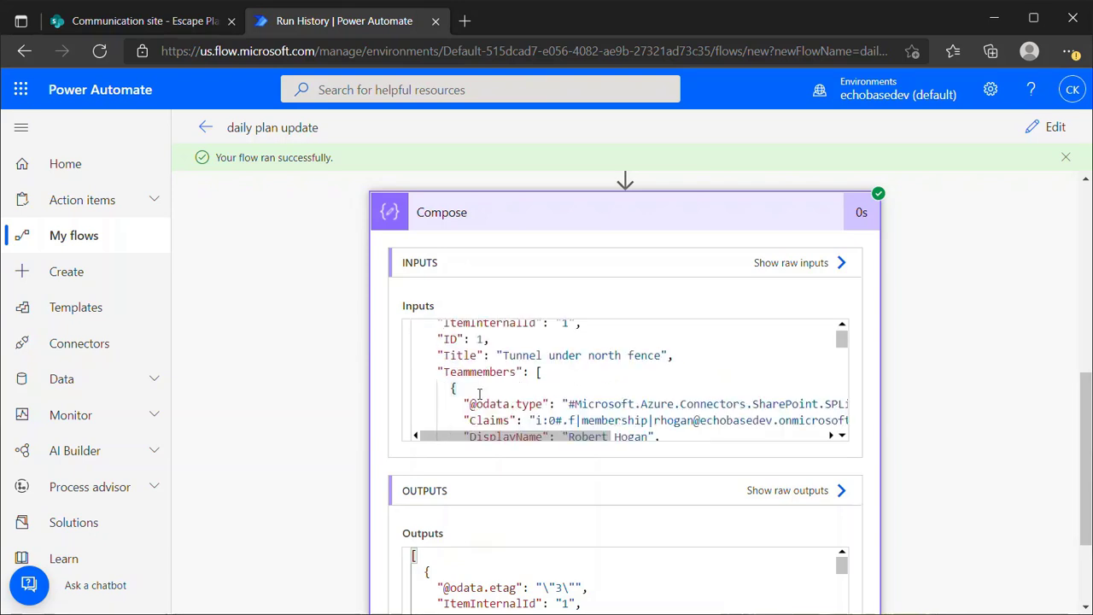
pyautogui.click(539, 373)
pyautogui.scroll(-1, 637, 416)
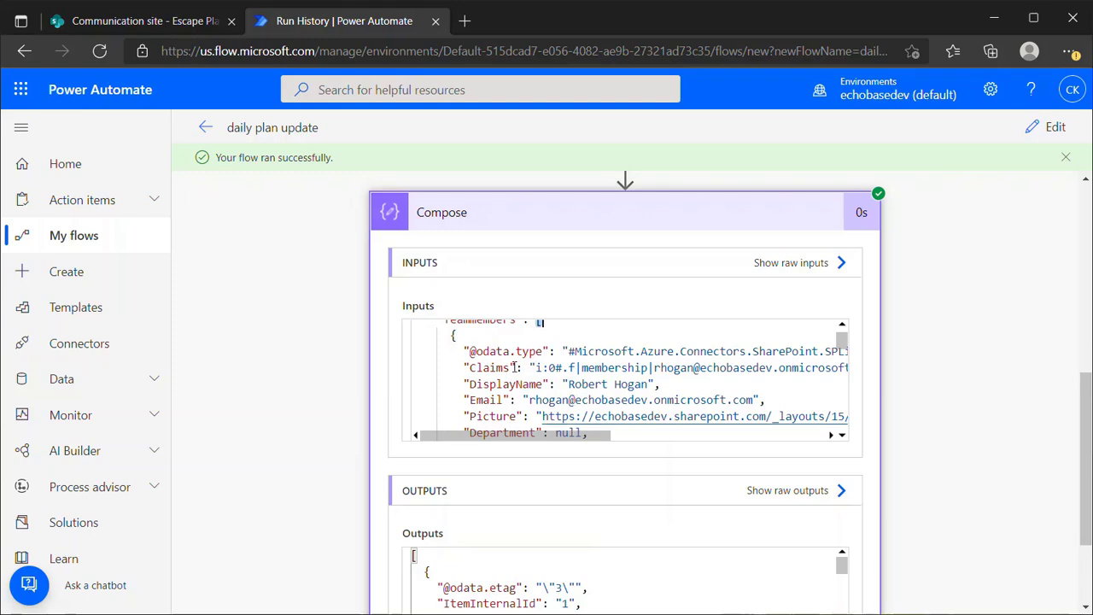
pyautogui.scroll(2, 572, 400)
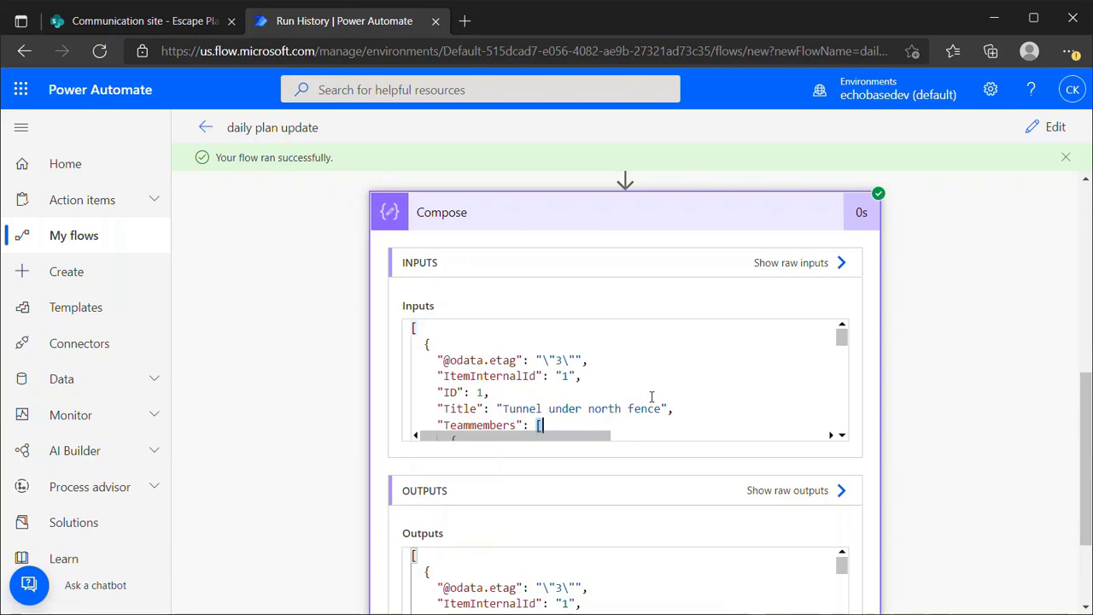
# Examine the properties of the first team member's object inside the Teammembers array.
pyautogui.scroll(-3, 552, 416)
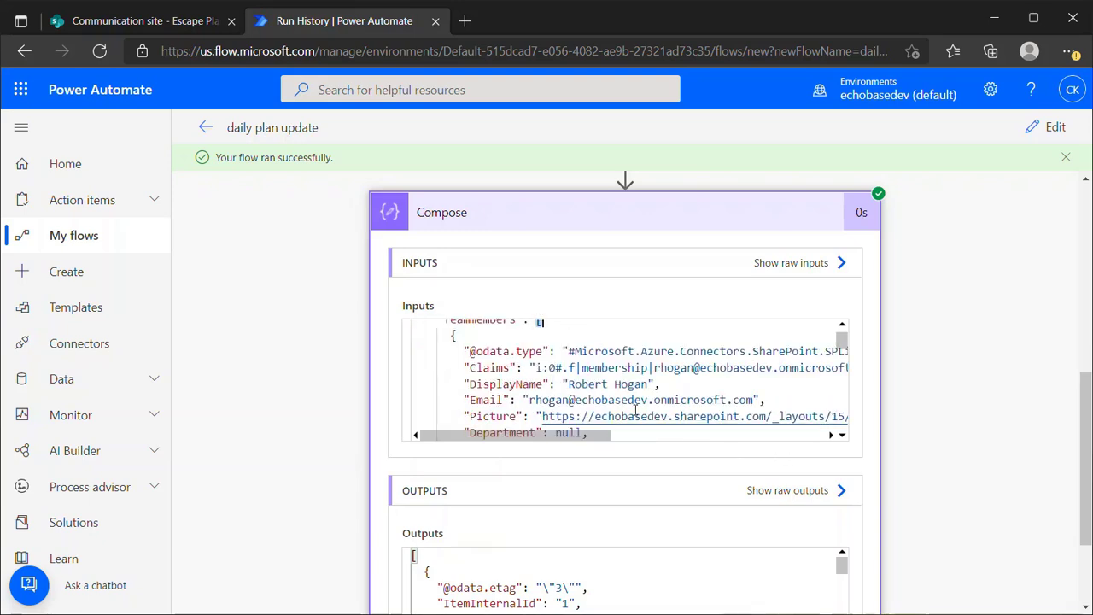
pyautogui.scroll(3, 633, 410)
pyautogui.scroll(-2, 540, 377)
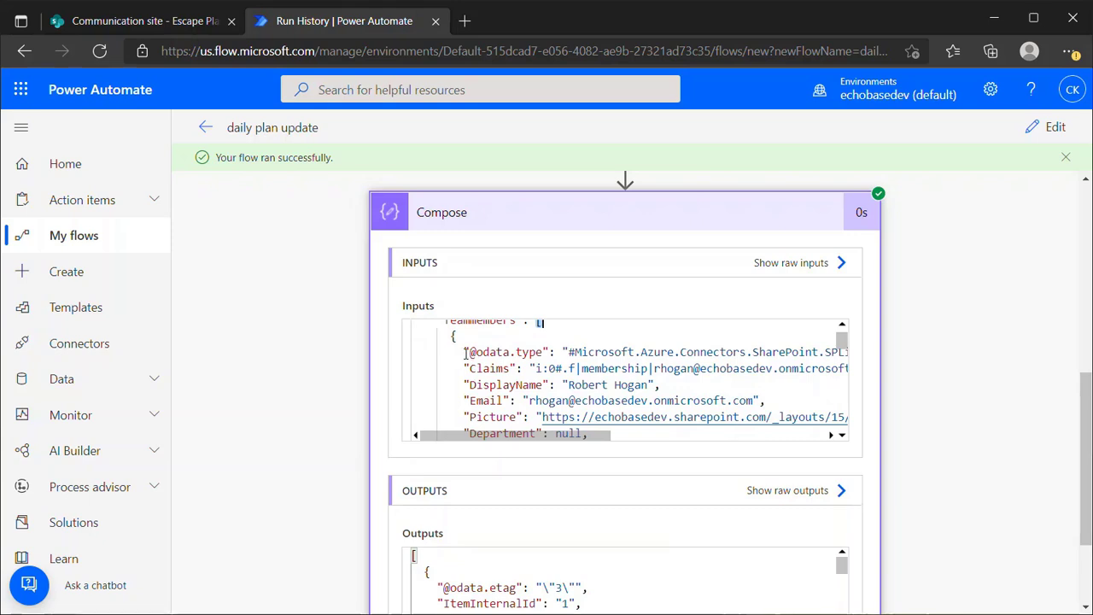
pyautogui.moveTo(466, 353); pyautogui.dragTo(601, 417)
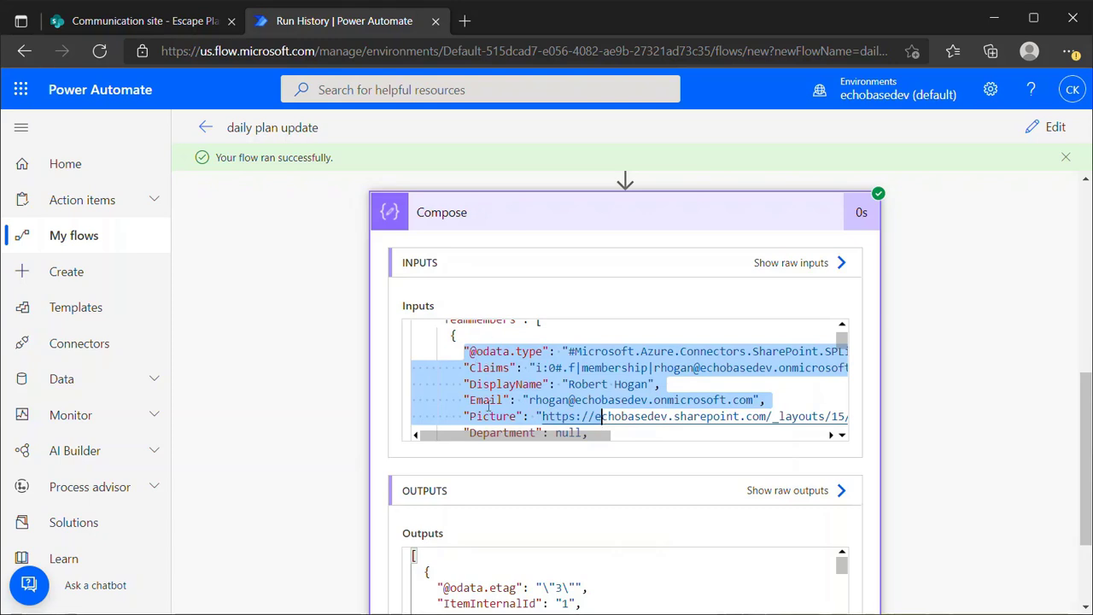
pyautogui.scroll(-1, 489, 406)
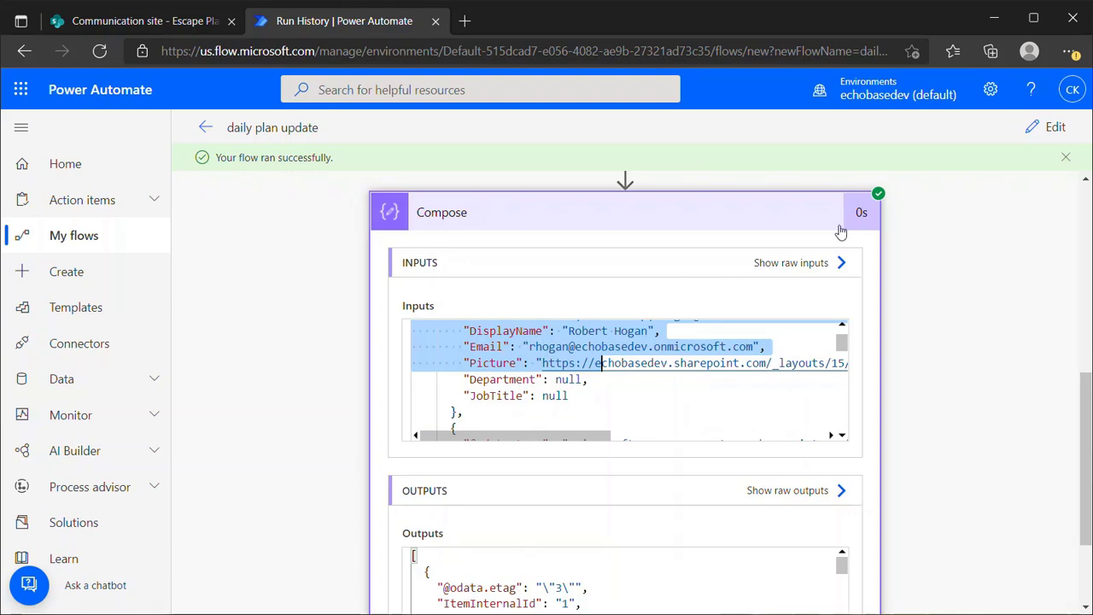
# Return from the run results to editing the flow.
pyautogui.scroll(3, 760, 460)
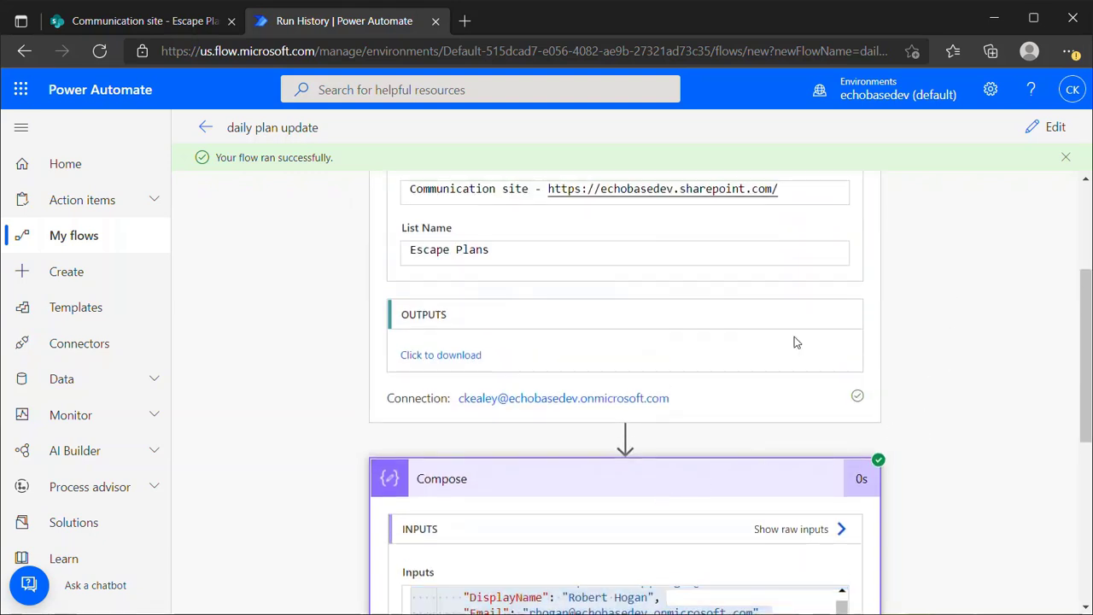
pyautogui.scroll(1, 890, 261)
pyautogui.click(1046, 136)
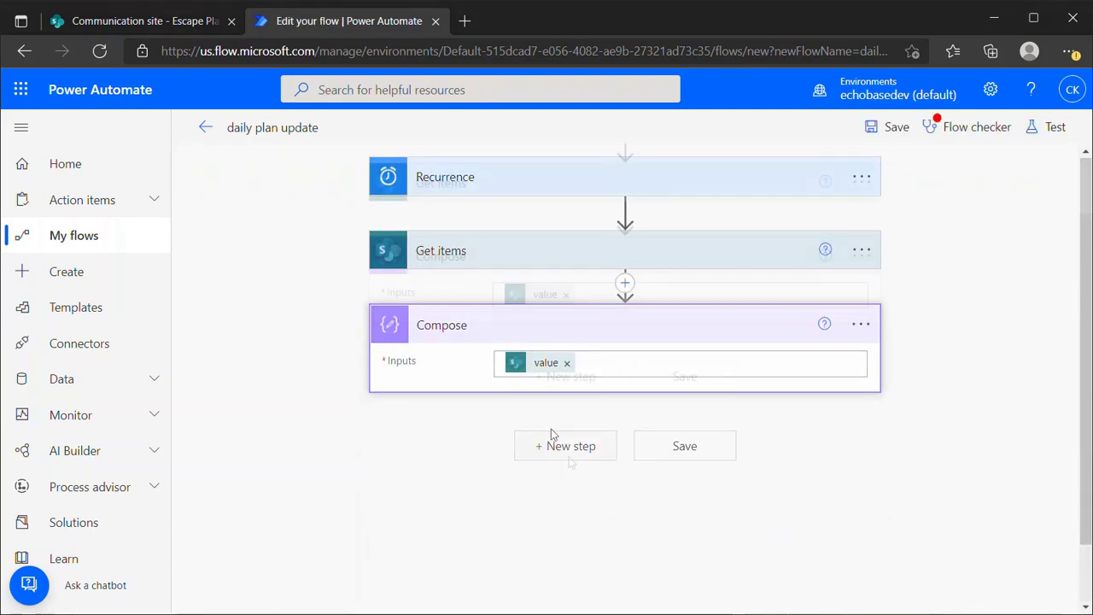
# Add a second Compose action after the existing Compose action.
pyautogui.scroll(-1, 564, 444)
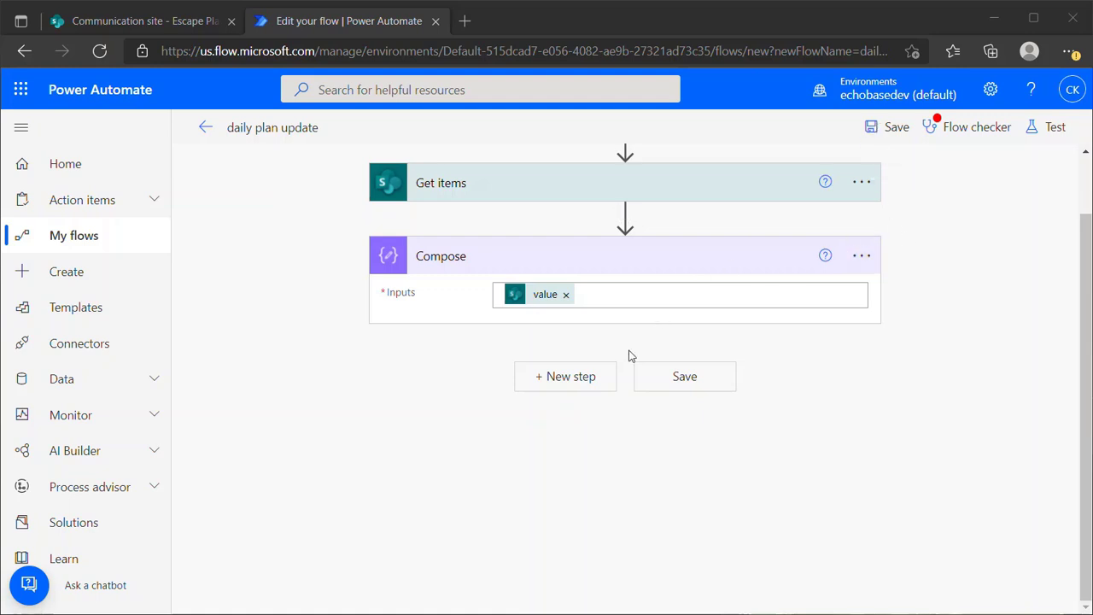
pyautogui.click(570, 377)
pyautogui.write('compose')
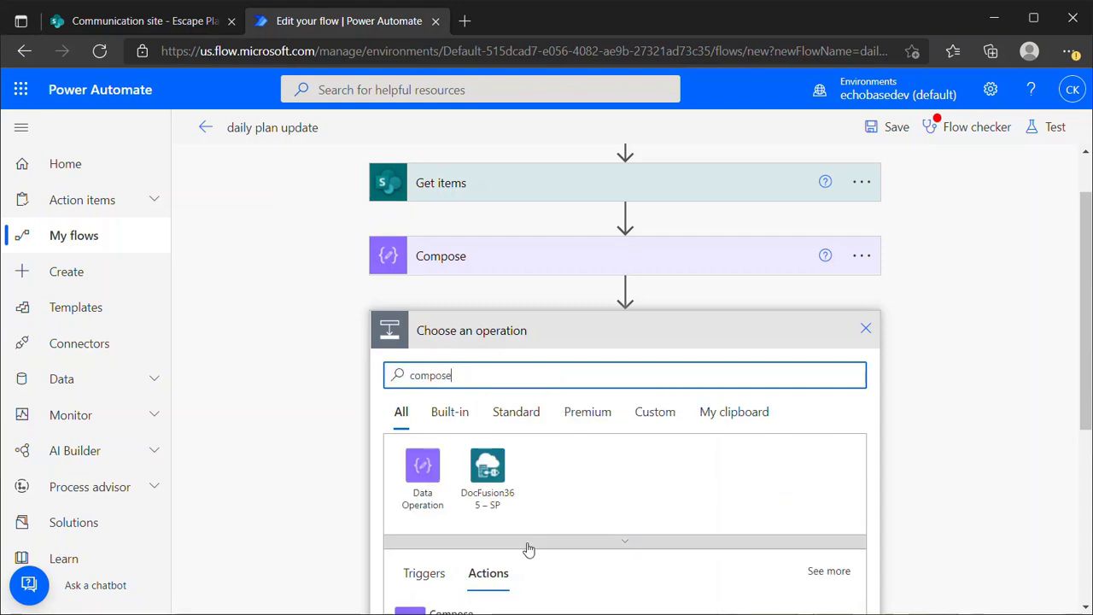
pyautogui.scroll(-1, 519, 554)
pyautogui.click(439, 544)
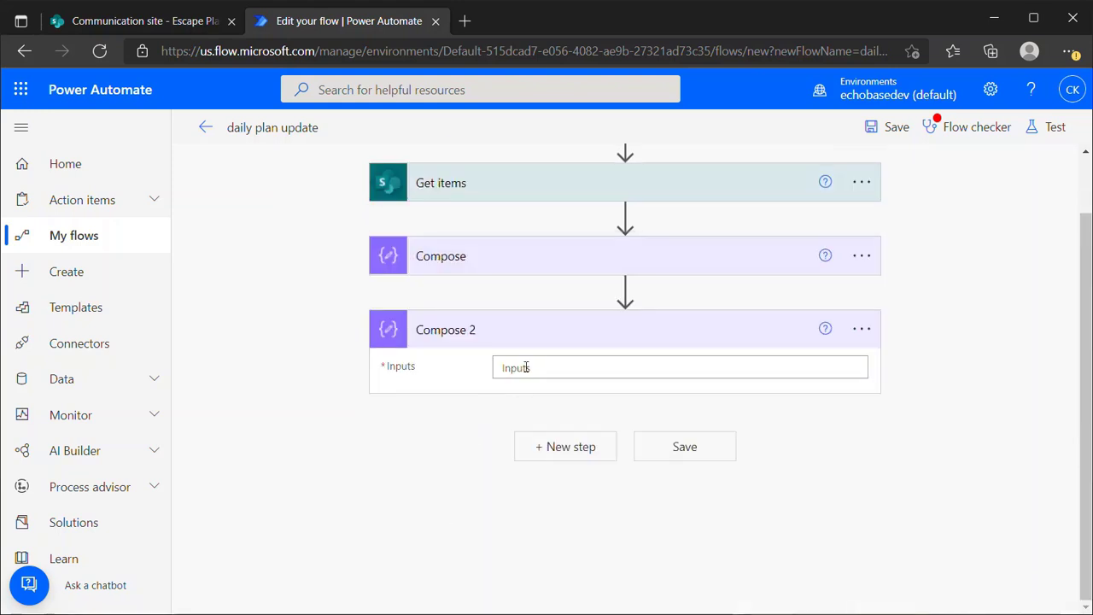
# Rename the first Compose action to "Compose - get items output".
pyautogui.click(860, 255)
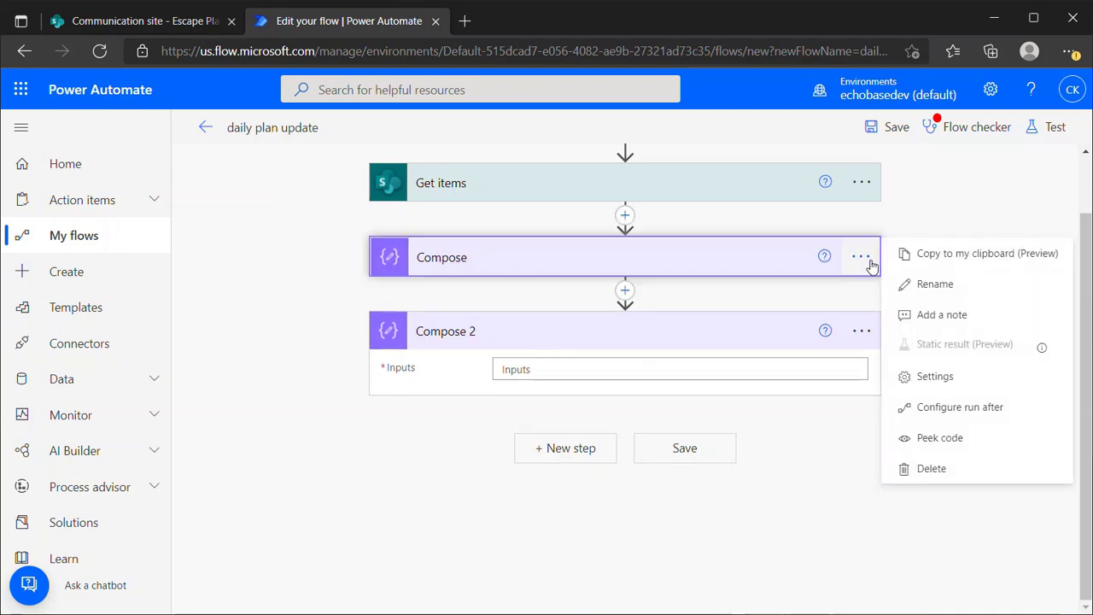
pyautogui.click(936, 285)
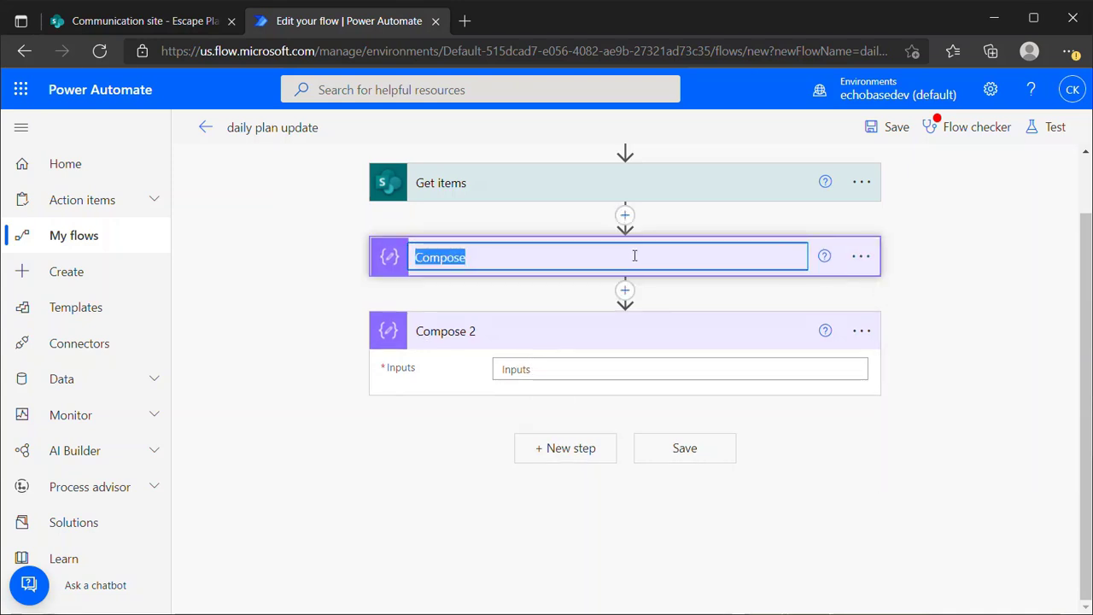
pyautogui.click(631, 257)
pyautogui.write('- get items output')
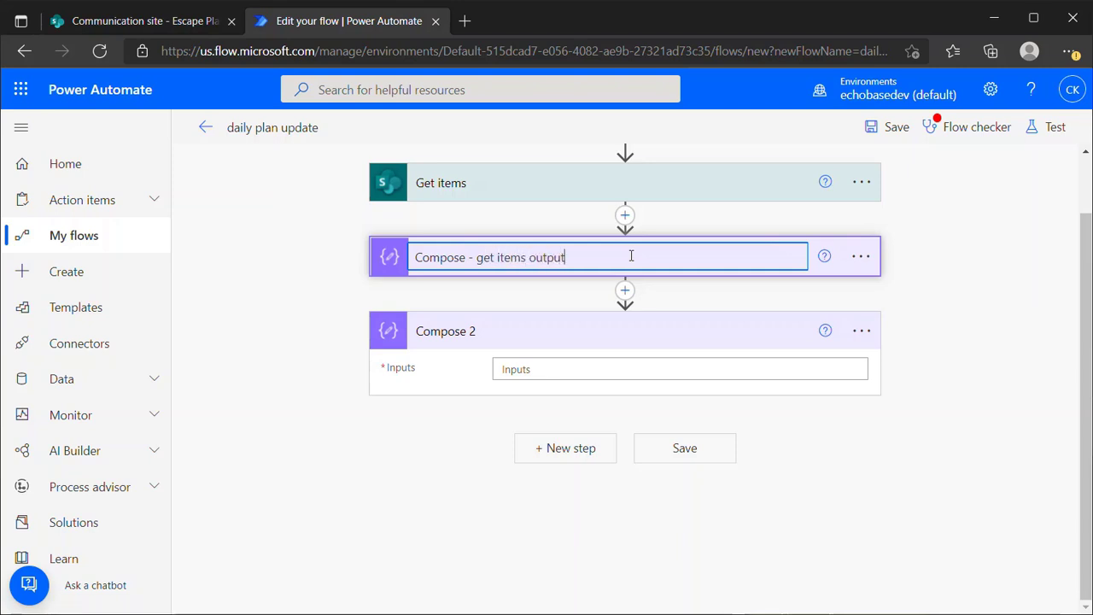
pyautogui.press('Return')
# Rename the newly added Compose action to "Compose plan team members".
pyautogui.click(861, 331)
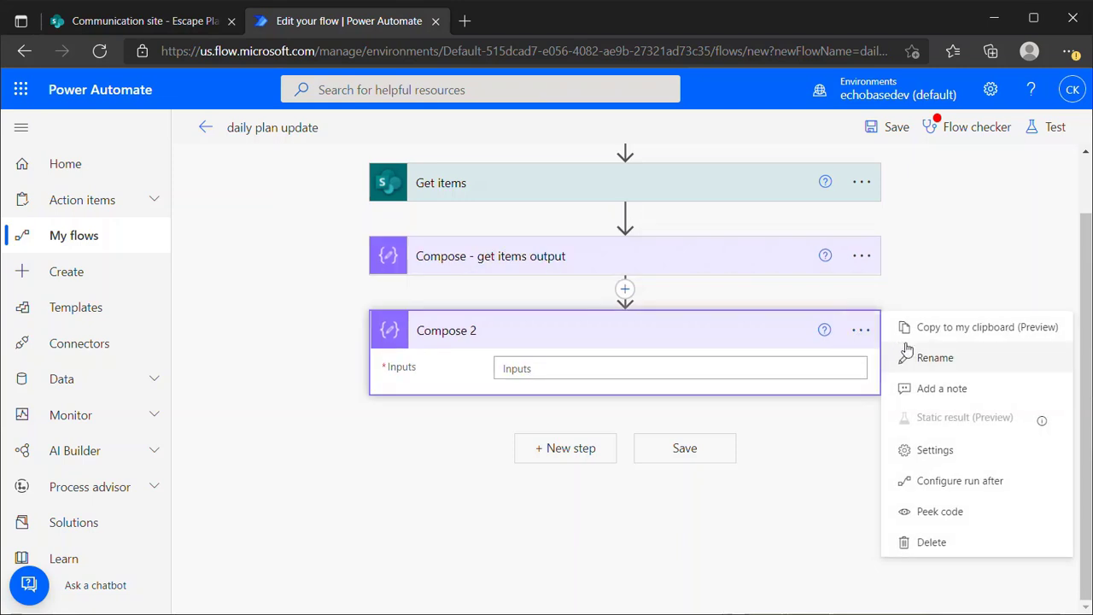
pyautogui.click(956, 359)
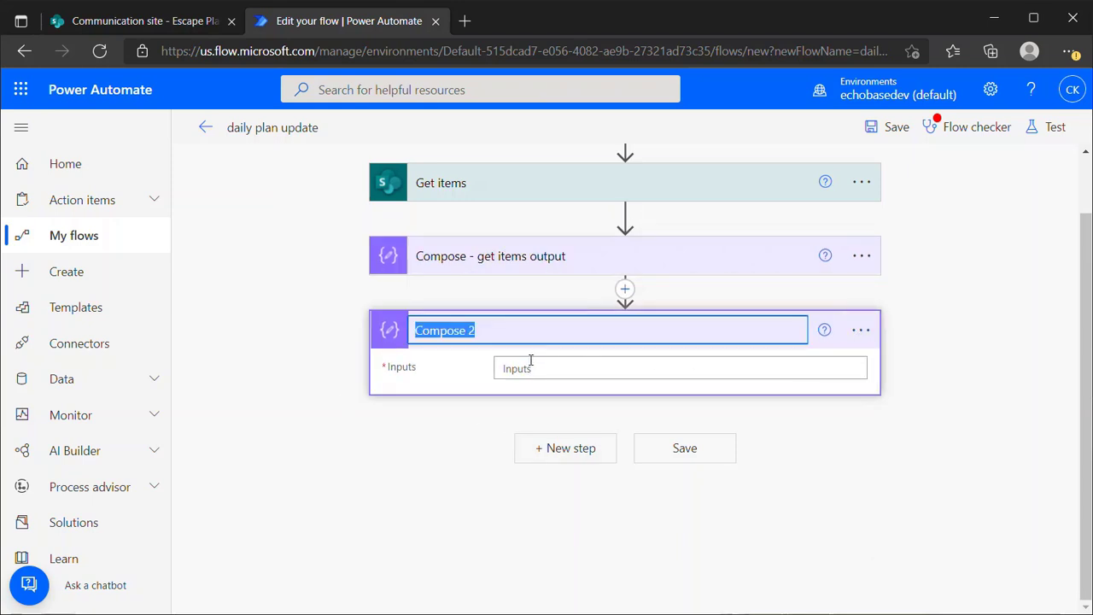
pyautogui.click(514, 330)
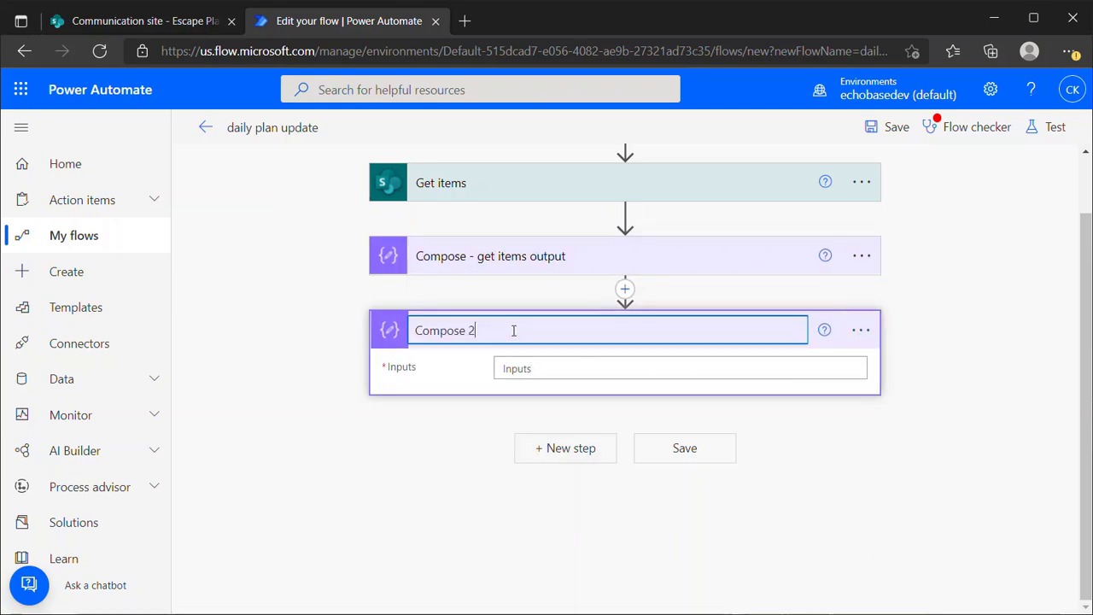
pyautogui.press('BackSpace')
pyautogui.write('plan team members')
# Set the inputs of Compose plan team members to the Team members dynamic content from Get items.
pyautogui.click(545, 364)
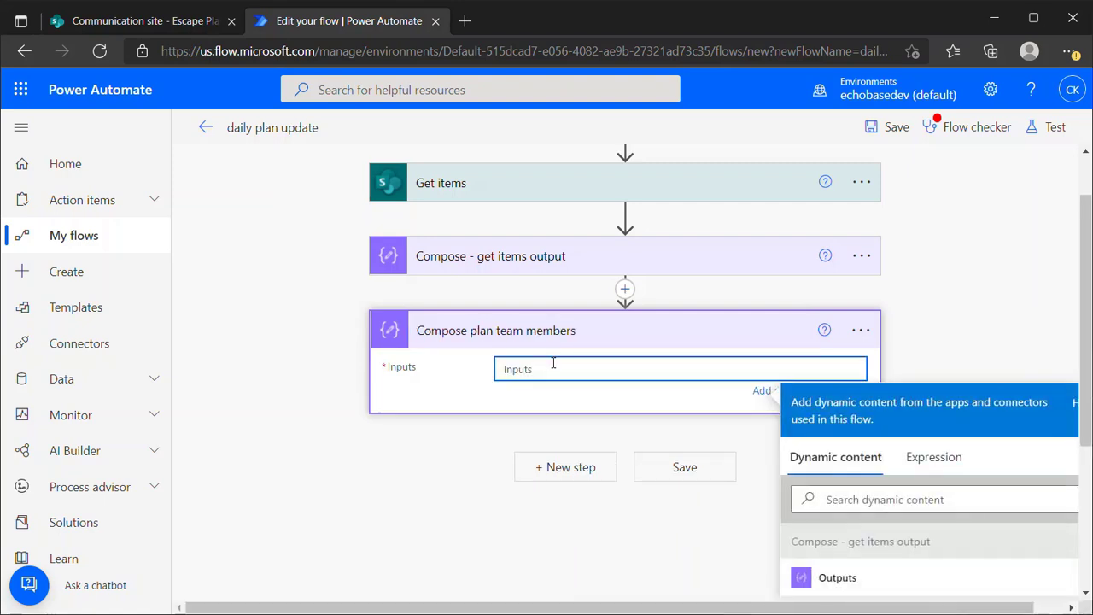
pyautogui.scroll(-2, 887, 376)
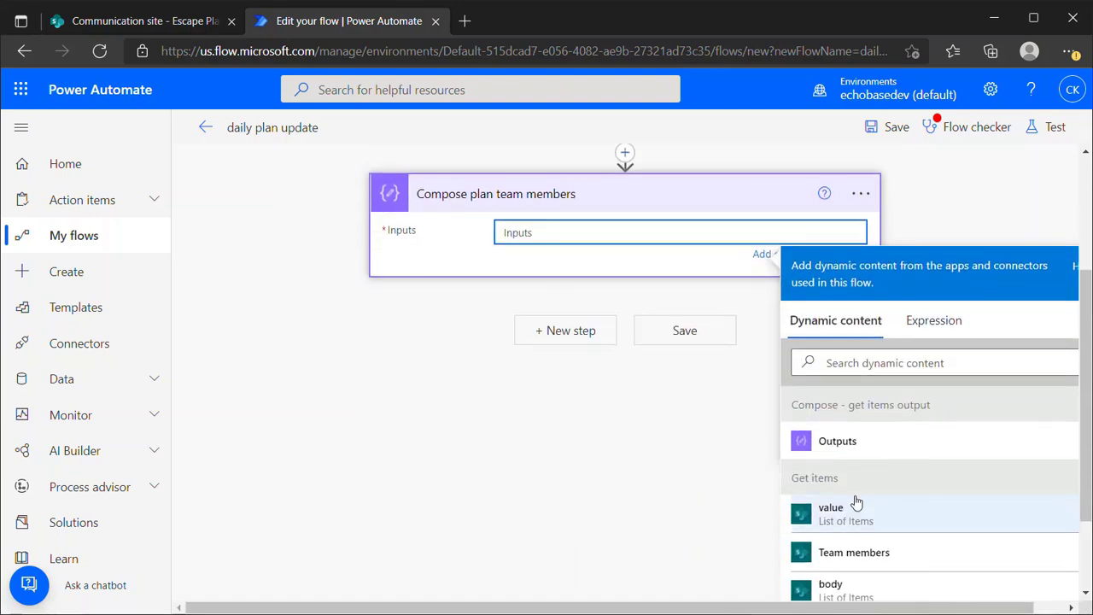
pyautogui.scroll(-1, 820, 513)
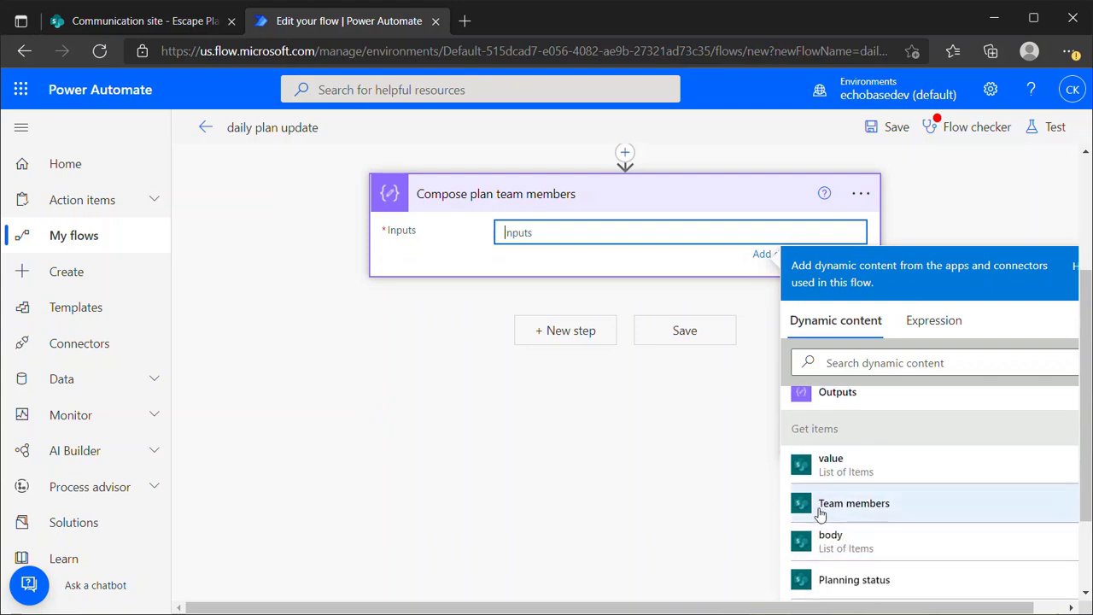
pyautogui.click(862, 507)
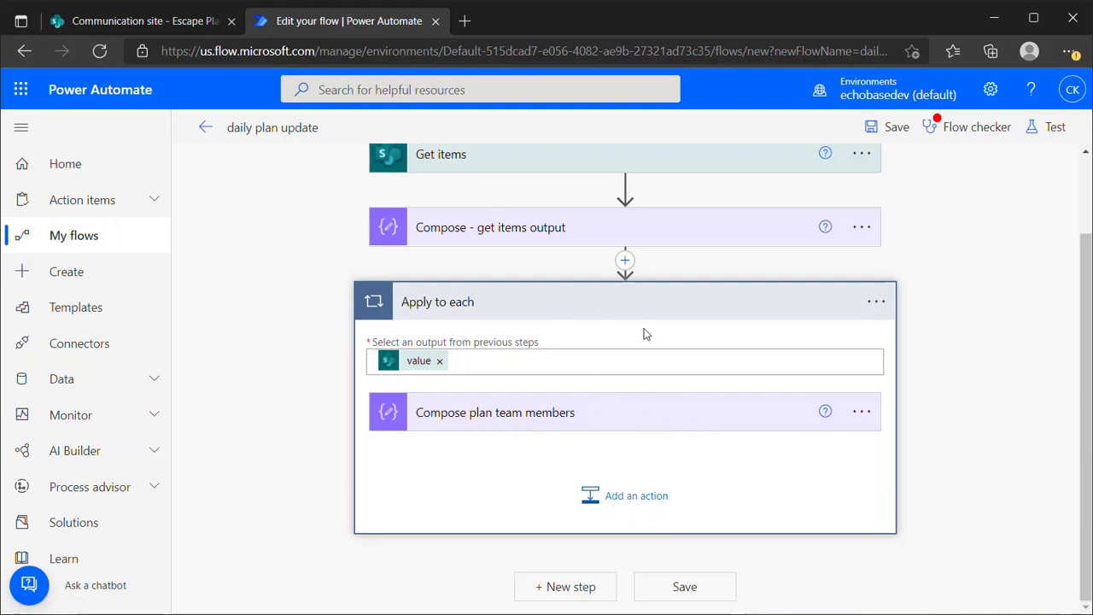
# Save the flow and test it automatically with the recently used trigger from the earlier succeeded run.
pyautogui.click(904, 131)
pyautogui.click(1051, 128)
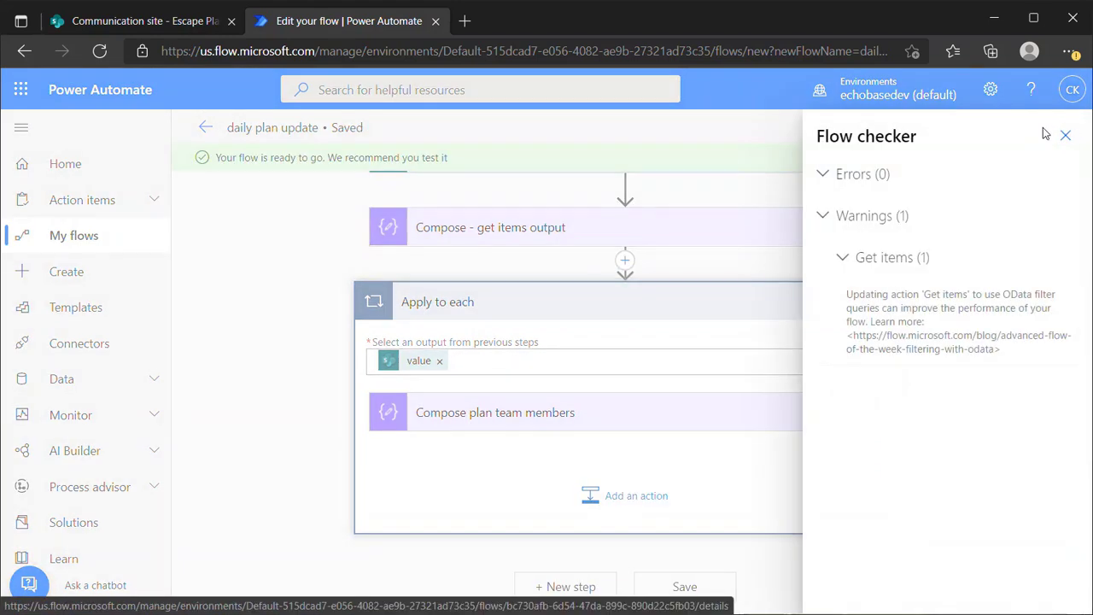
pyautogui.click(1065, 136)
pyautogui.click(1042, 130)
pyautogui.click(825, 199)
pyautogui.click(851, 229)
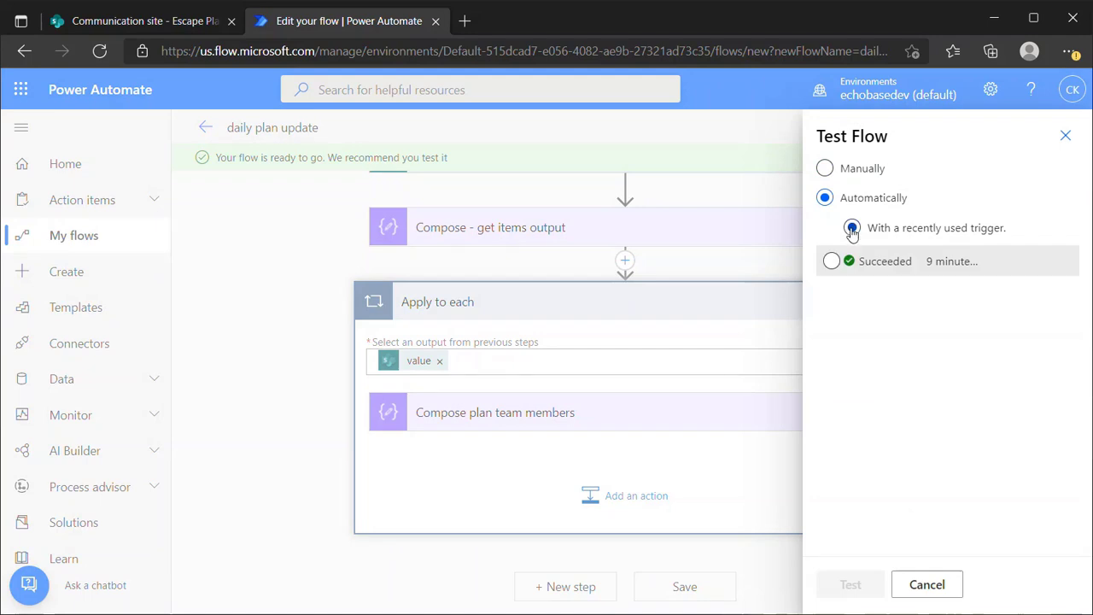
pyautogui.click(831, 261)
pyautogui.click(835, 595)
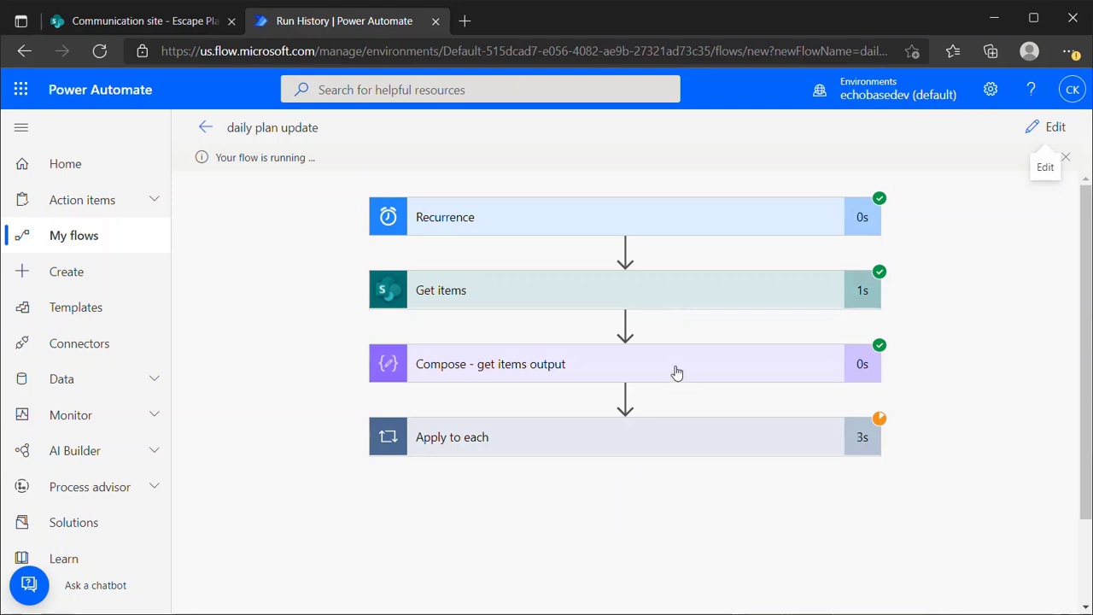
# Expand Apply to each in the run results and examine the first iteration's Compose plan team members inputs.
pyautogui.click(681, 434)
pyautogui.scroll(-1, 675, 427)
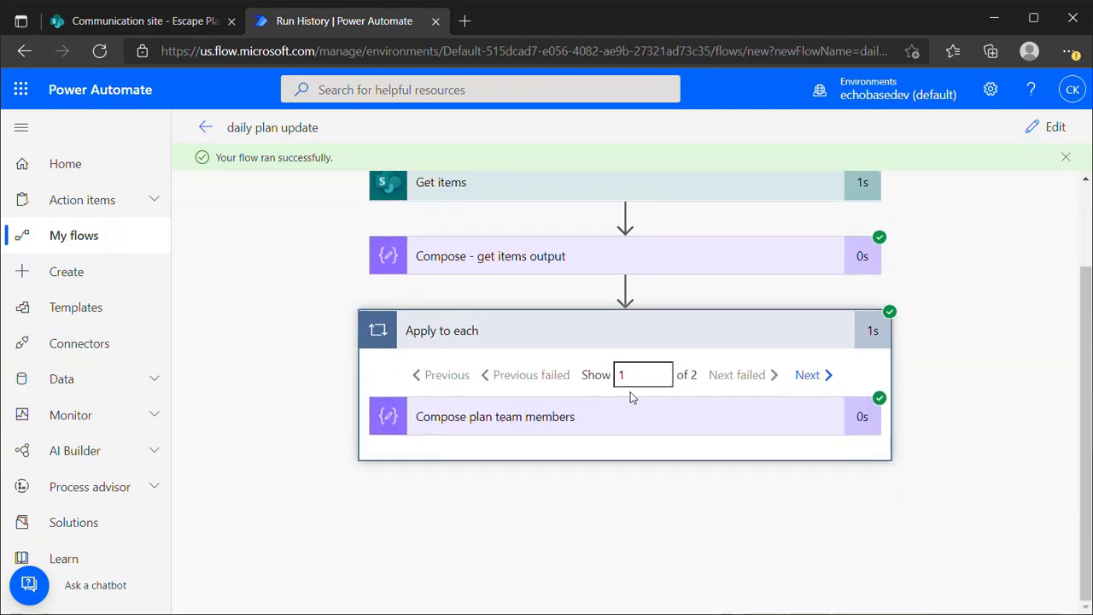
pyautogui.click(589, 420)
pyautogui.scroll(-2, 577, 448)
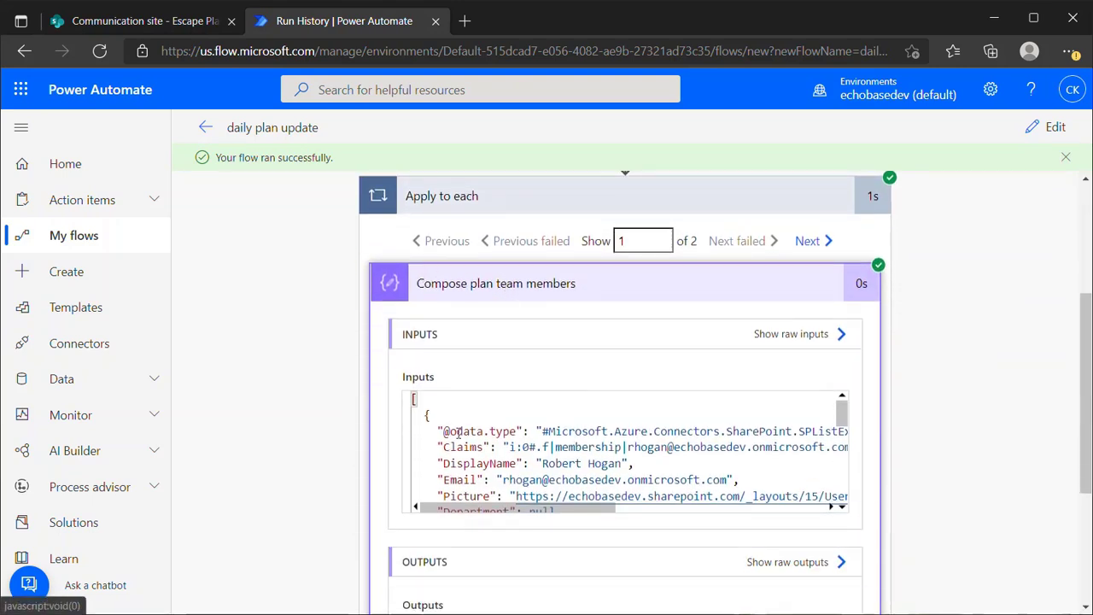
pyautogui.scroll(-4, 472, 444)
pyautogui.scroll(-4, 472, 444)
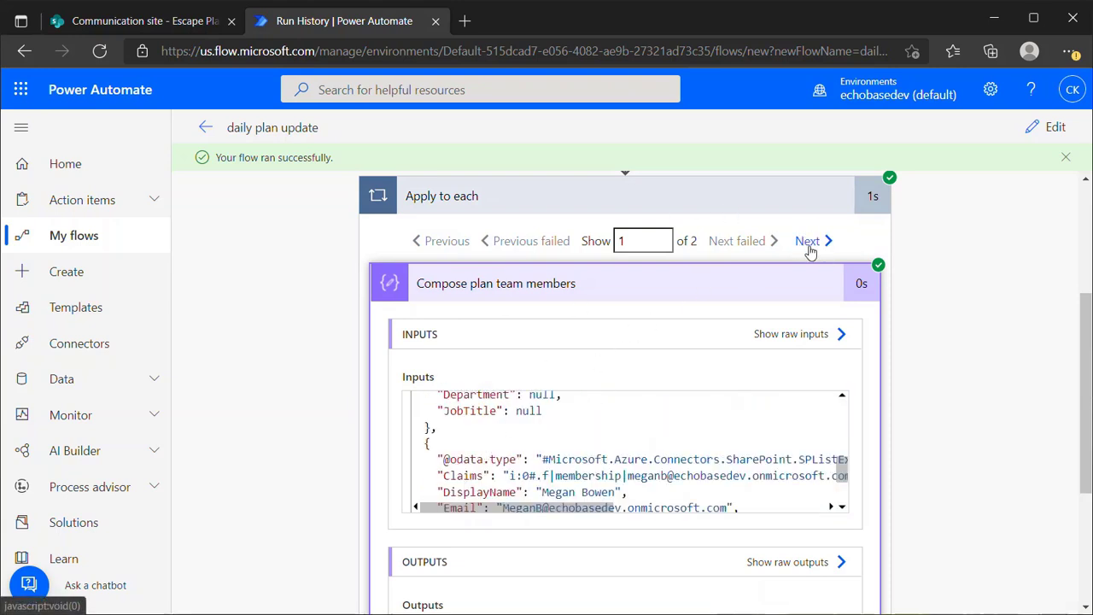
# Examine the Compose plan team members inputs for the second Apply to each iteration.
pyautogui.click(828, 243)
pyautogui.scroll(-1, 522, 406)
pyautogui.scroll(1, 534, 405)
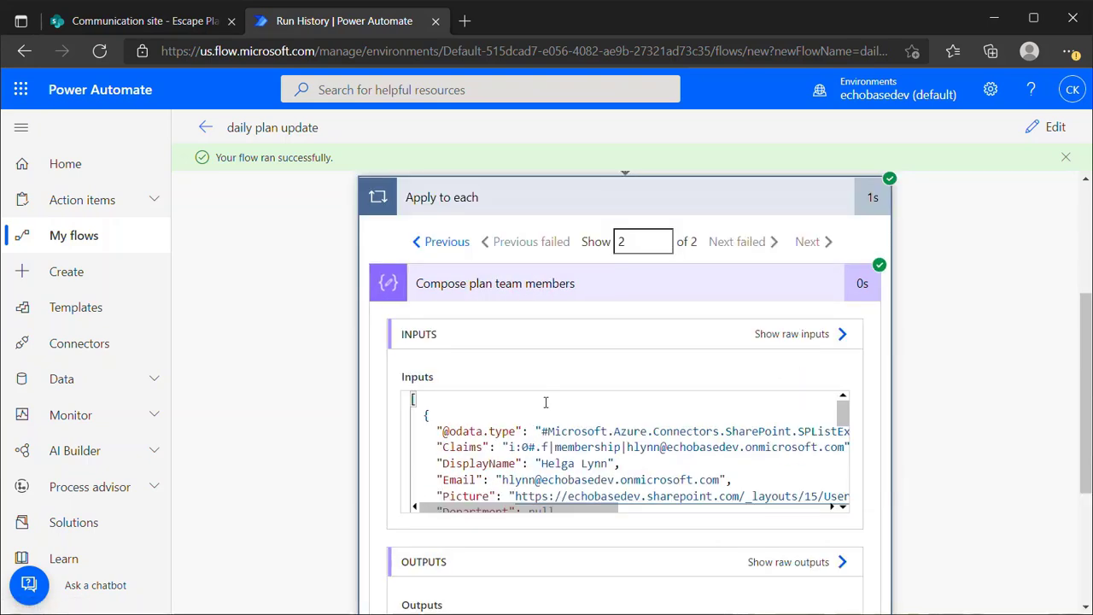
pyautogui.scroll(5, 883, 247)
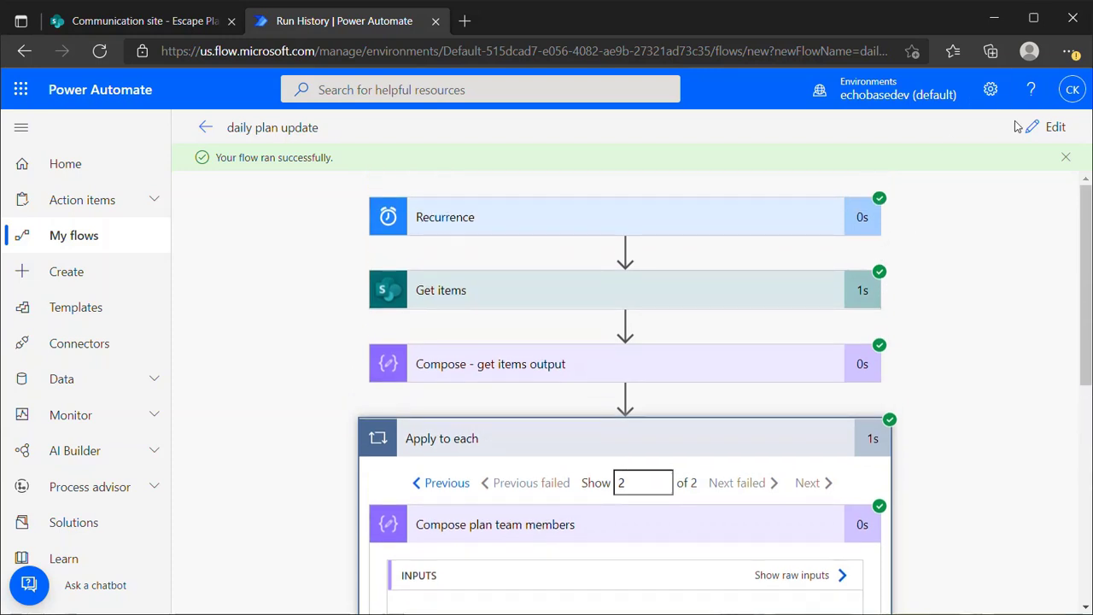
# Return to editing the flow and review the Compose plan team members action inside Apply to each.
pyautogui.click(1054, 133)
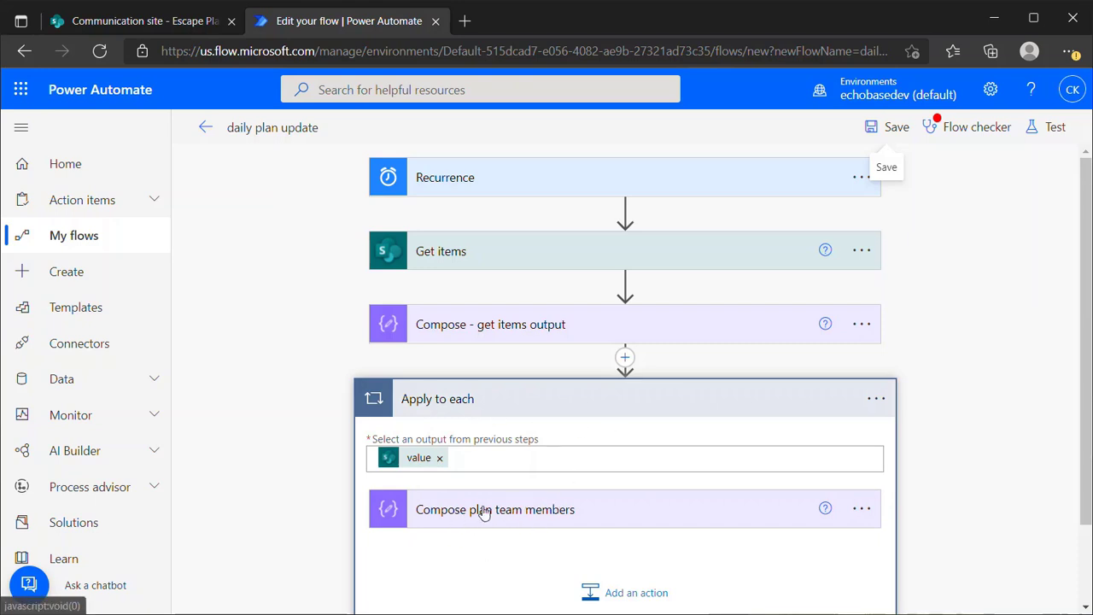
pyautogui.moveTo(418, 459)
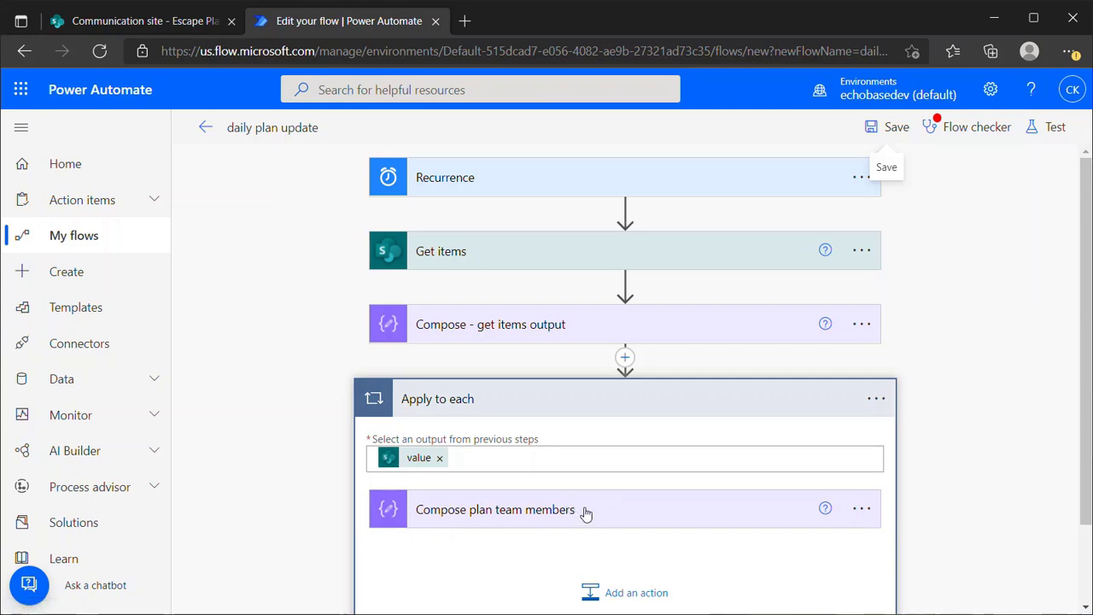
pyautogui.scroll(-1, 590, 513)
pyautogui.click(560, 440)
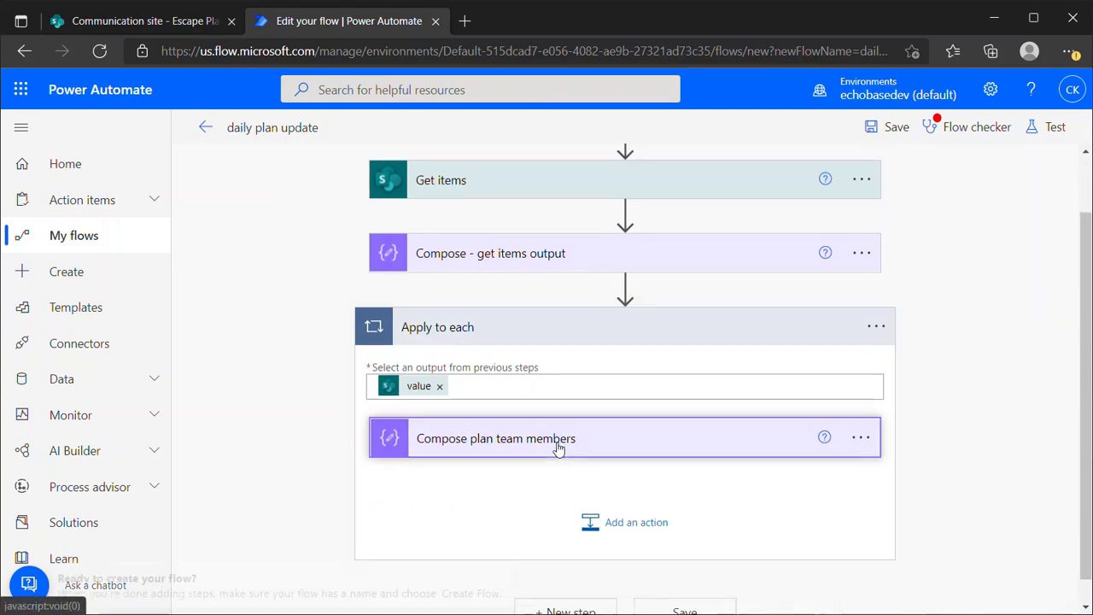
pyautogui.click(672, 451)
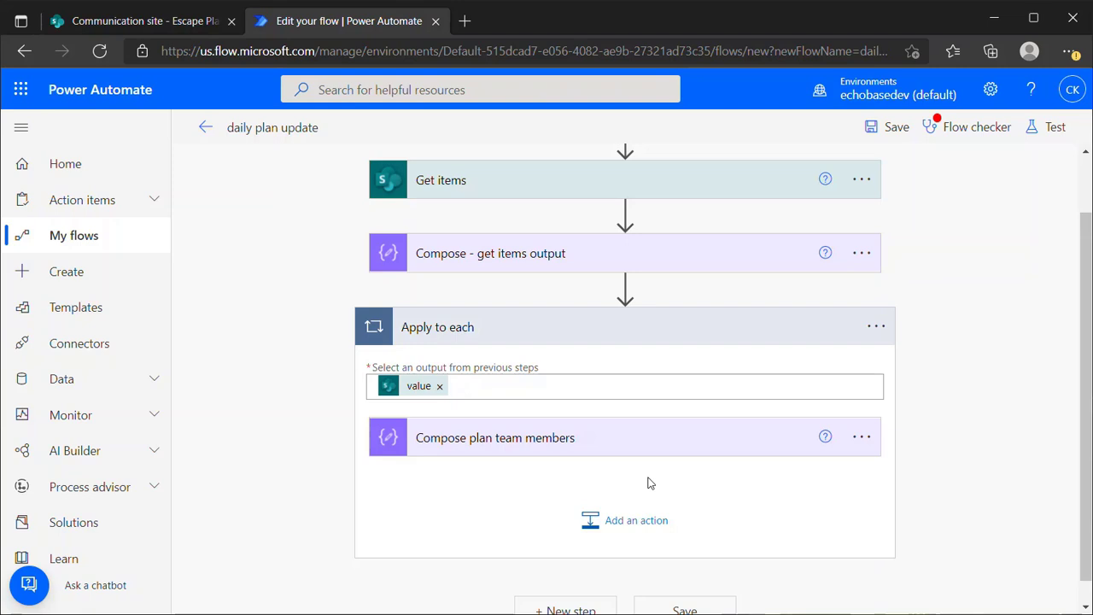
# Add a Select data operation inside Apply to each, below Compose plan team members.
pyautogui.click(636, 520)
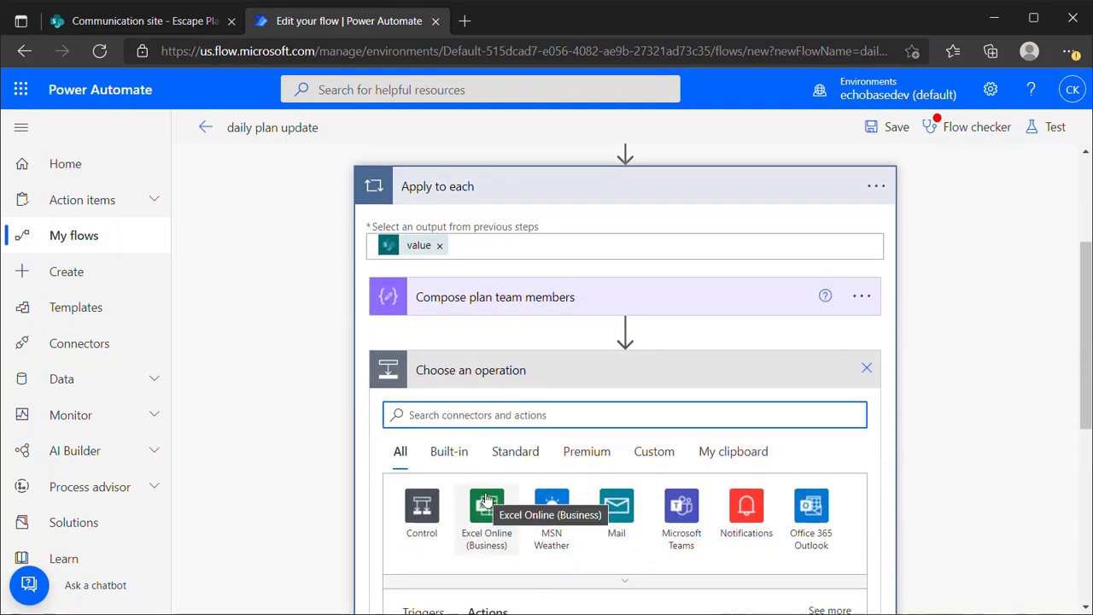
pyautogui.write('select')
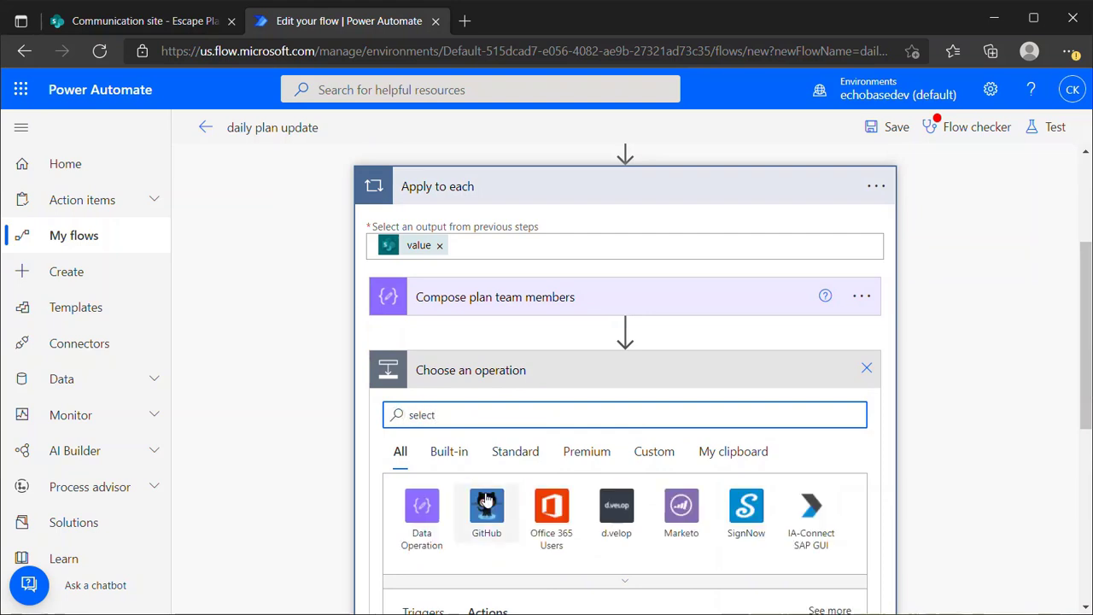
pyautogui.scroll(-2, 451, 564)
pyautogui.click(427, 523)
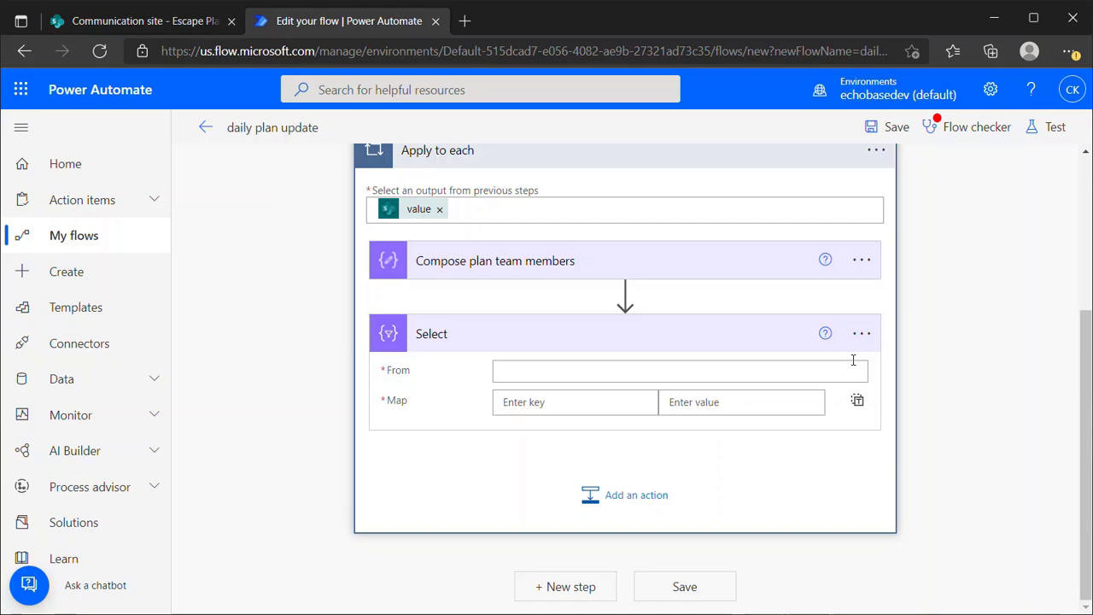
# Set the Select action's From value to the Outputs of Compose plan team members.
pyautogui.click(795, 370)
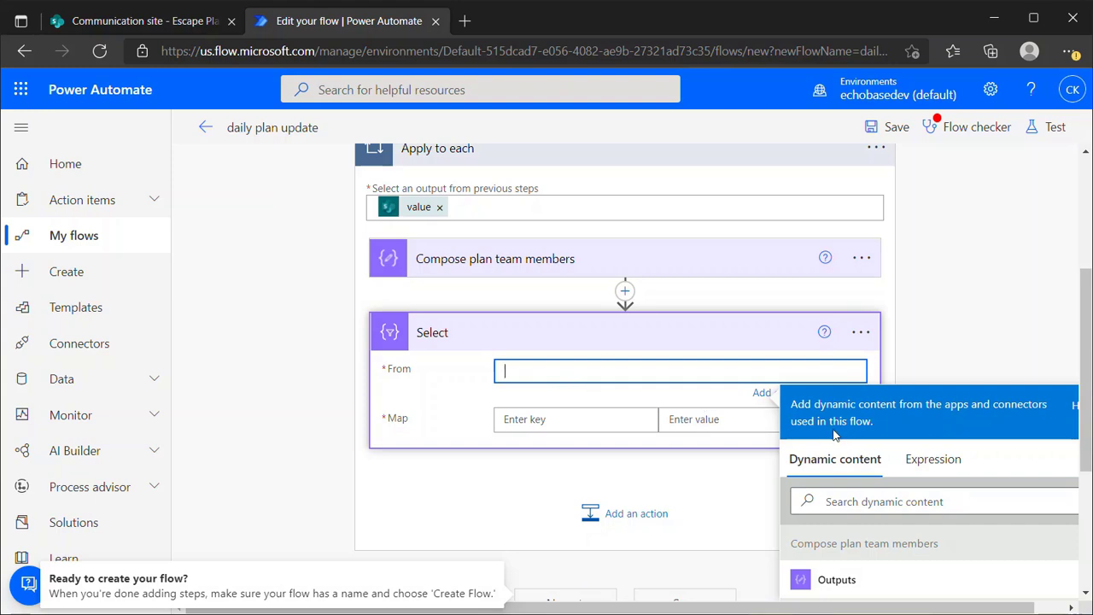
pyautogui.scroll(-1, 809, 414)
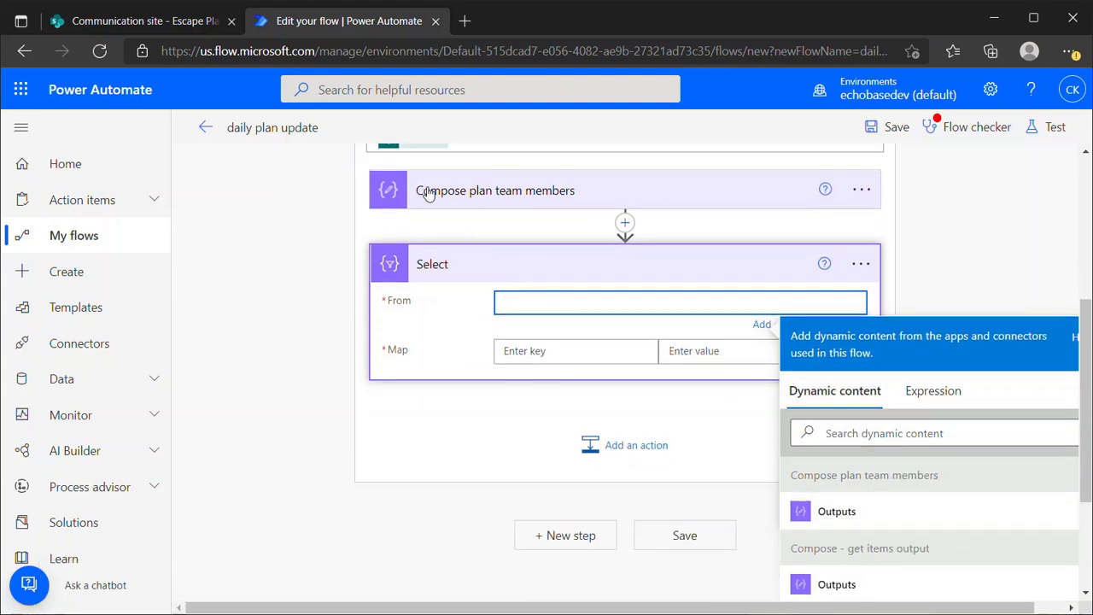
pyautogui.click(837, 515)
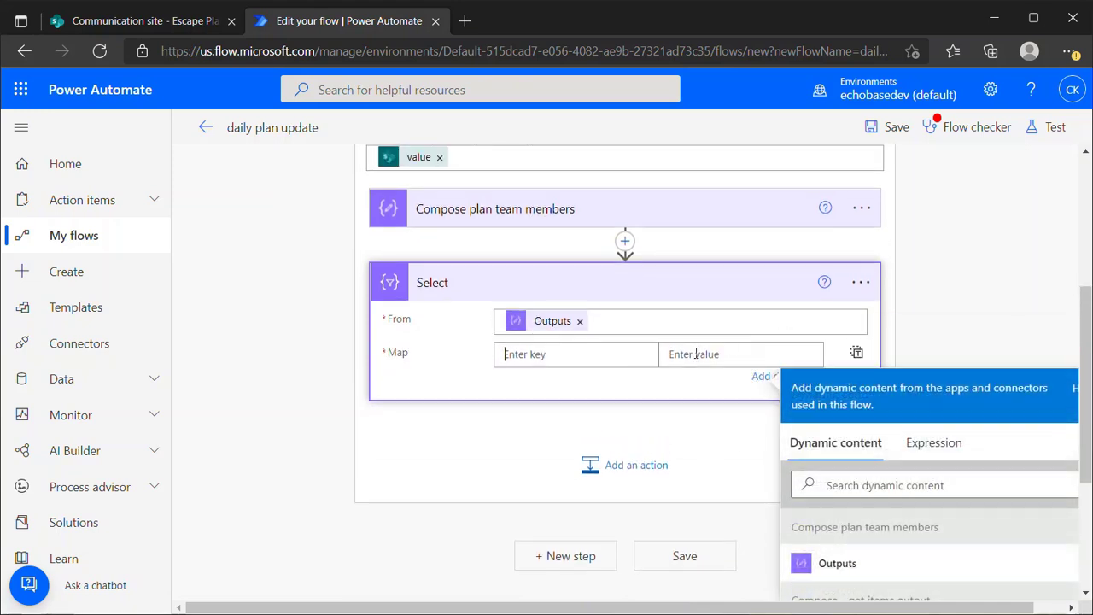
# Switch the Select action's Map to text mode and insert the Team members Email dynamic content.
pyautogui.click(857, 354)
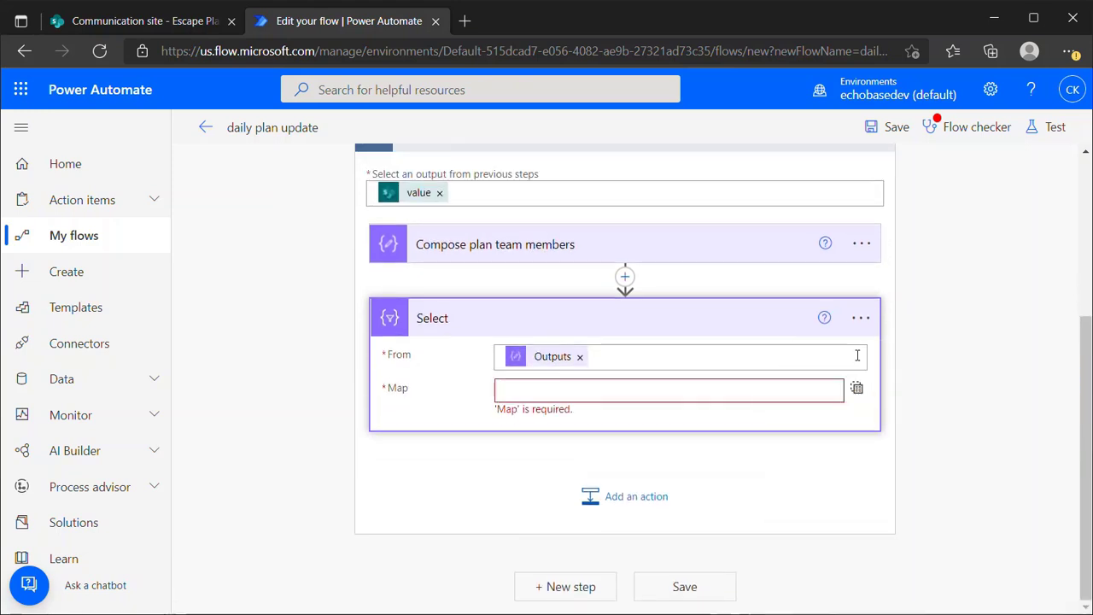
pyautogui.click(618, 394)
pyautogui.scroll(-1, 880, 534)
pyautogui.scroll(-3, 928, 458)
pyautogui.scroll(-3, 863, 504)
pyautogui.scroll(-5, 857, 502)
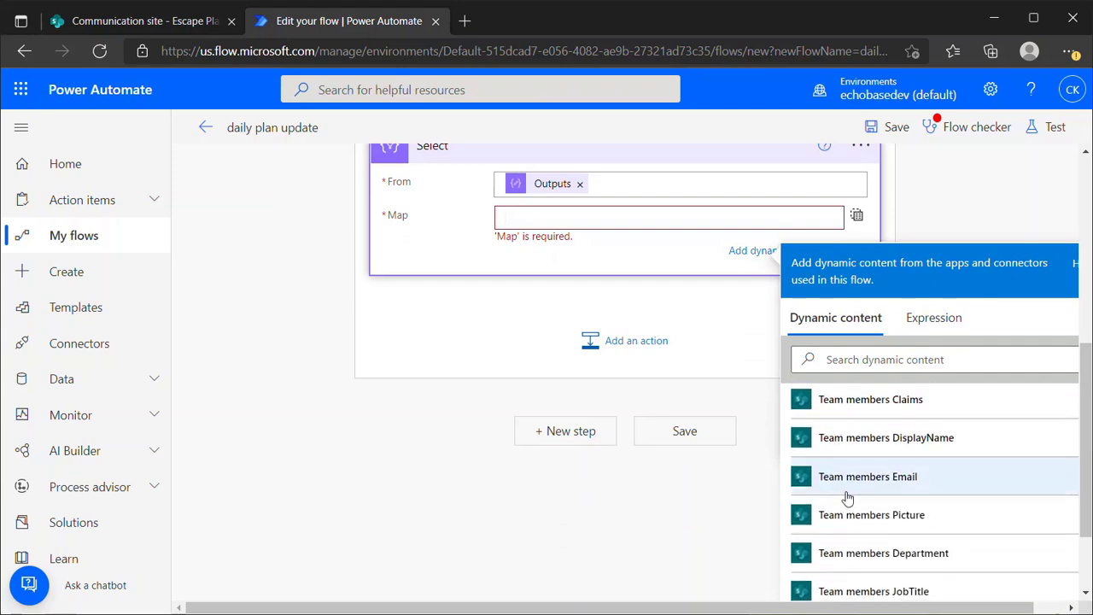
pyautogui.click(711, 412)
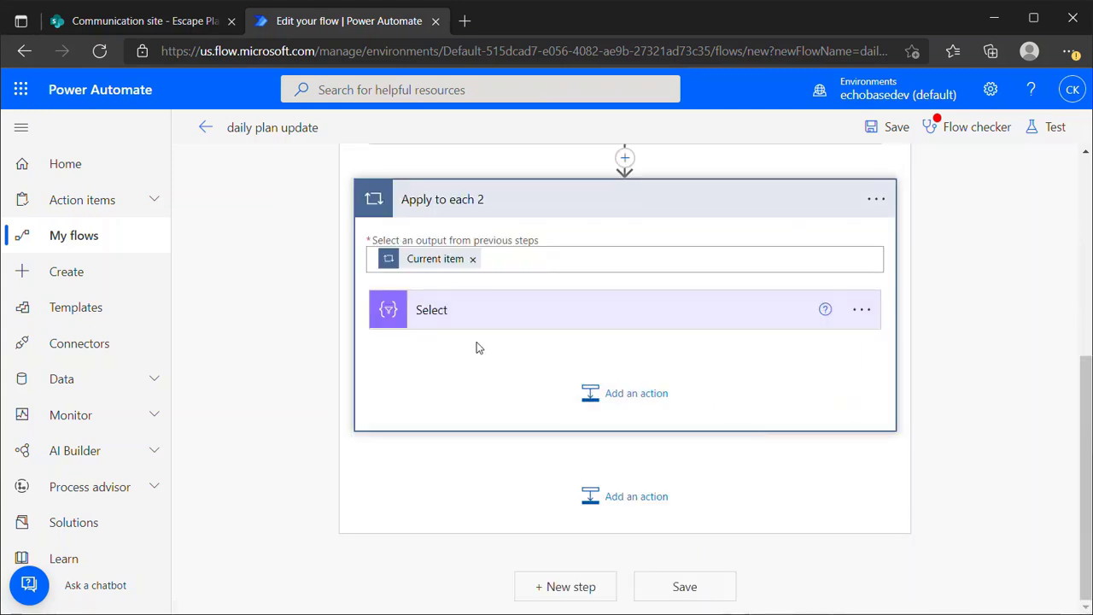
pyautogui.scroll(3, 513, 392)
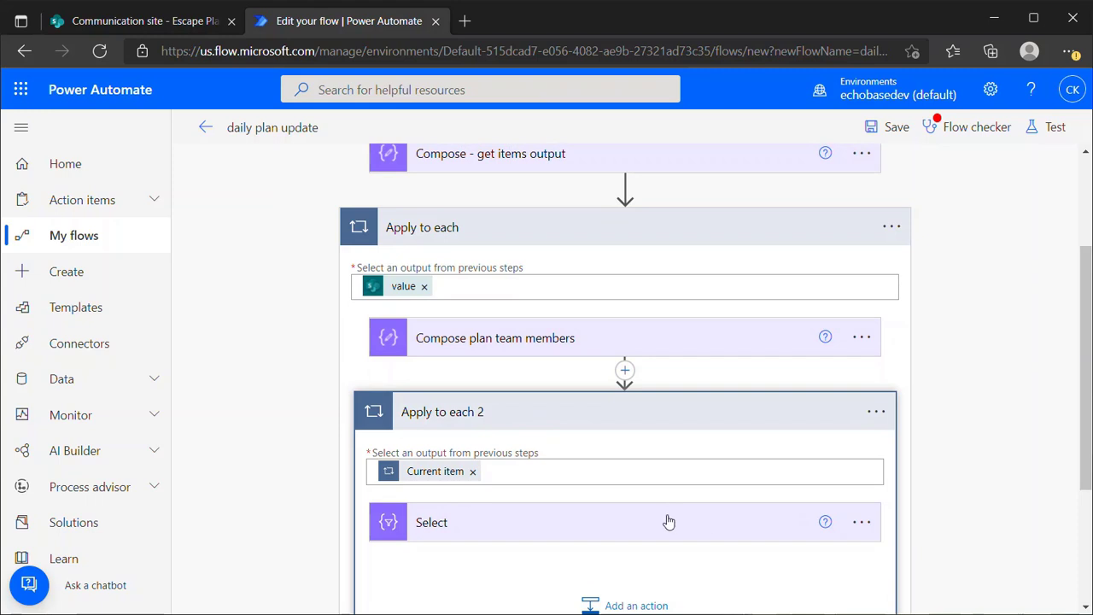
# Move the Select action out of Apply to each 2, placing it directly below Compose plan team members, and expand it.
pyautogui.moveTo(666, 520); pyautogui.dragTo(659, 472)
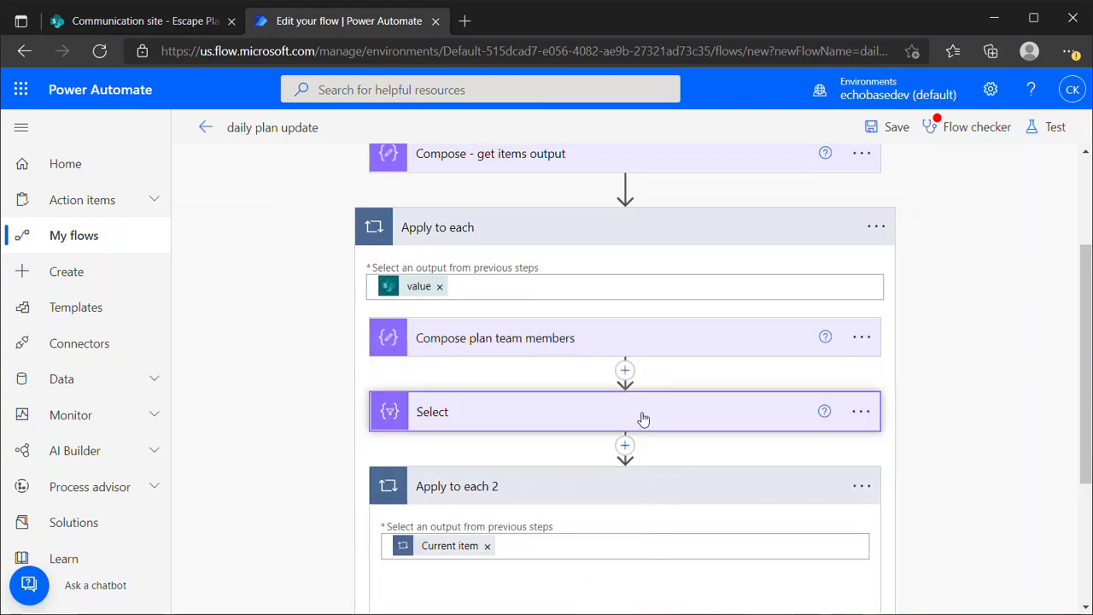
pyautogui.click(642, 420)
pyautogui.scroll(-1, 649, 440)
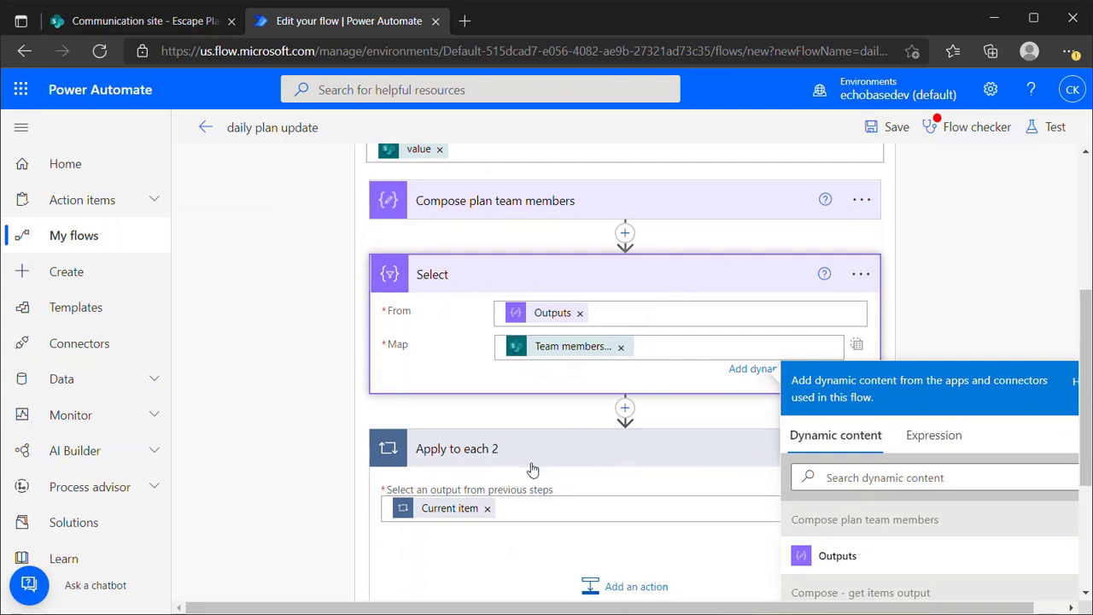
# Delete the leftover Apply to each 2 loop from the flow.
pyautogui.click(673, 450)
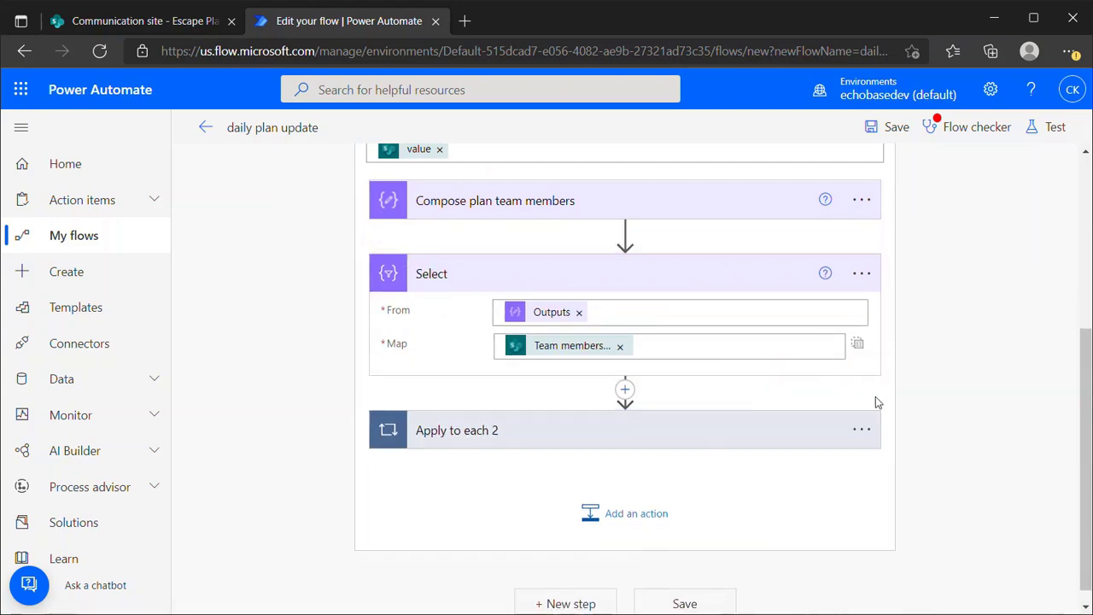
pyautogui.click(862, 433)
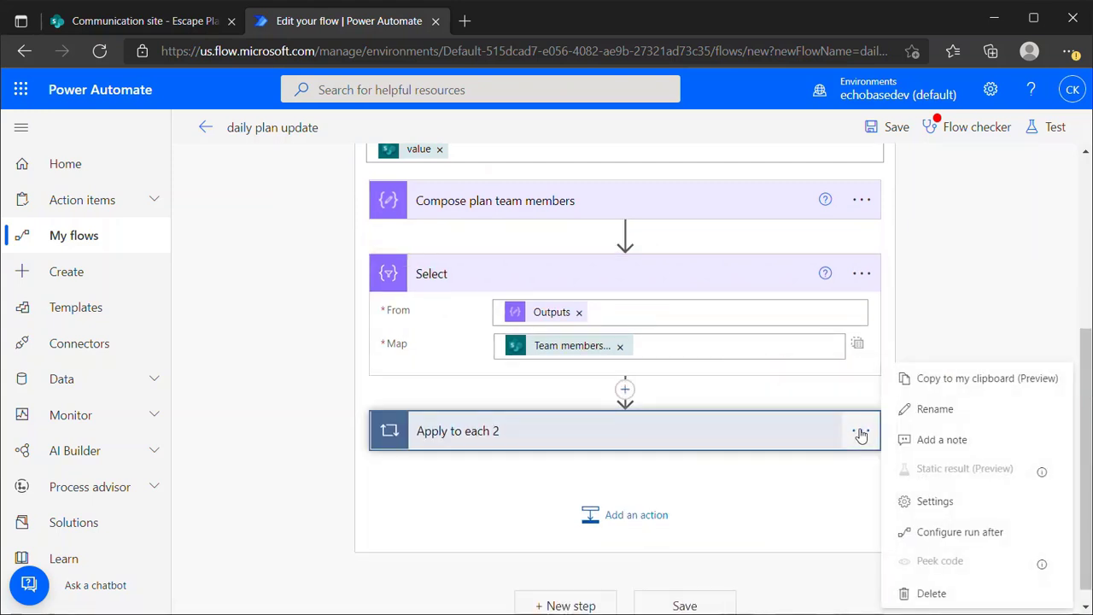
pyautogui.click(931, 593)
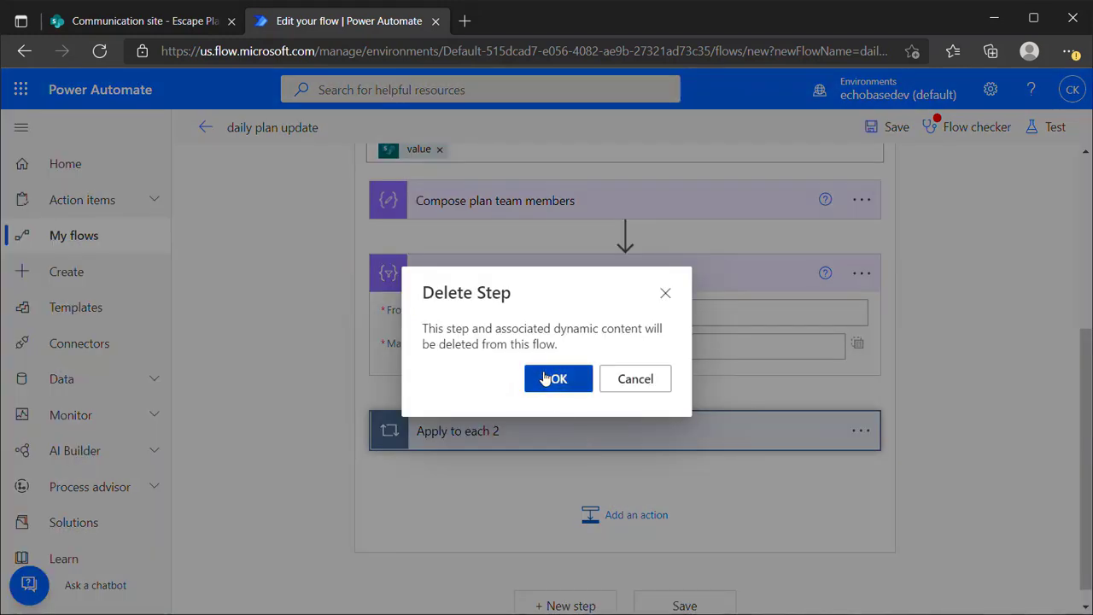
pyautogui.click(551, 381)
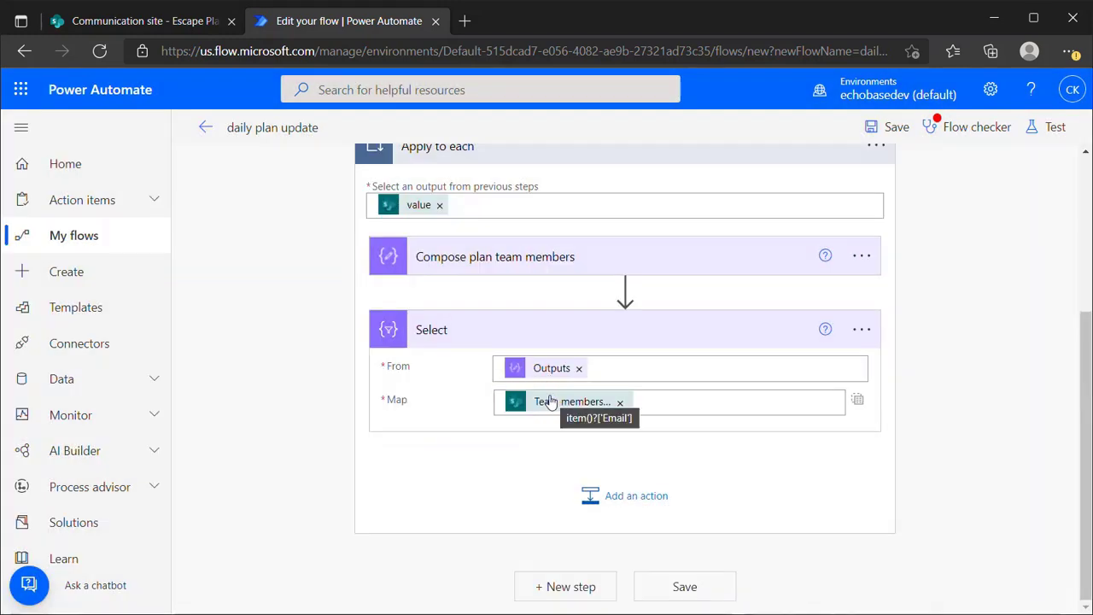
# Save the flow and test it automatically with a recently used trigger.
pyautogui.click(895, 130)
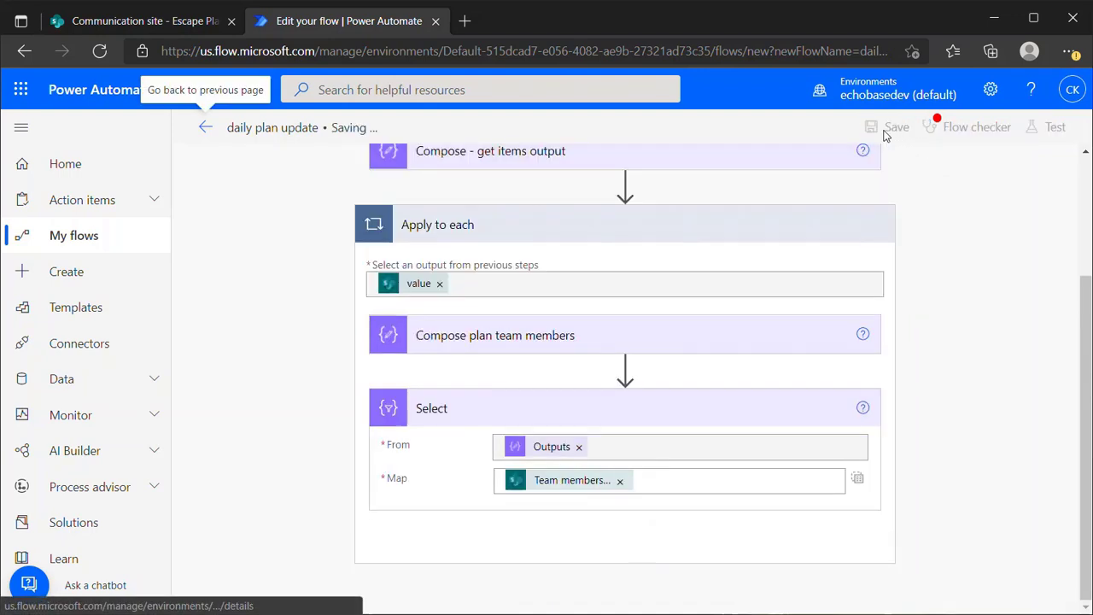
pyautogui.click(974, 128)
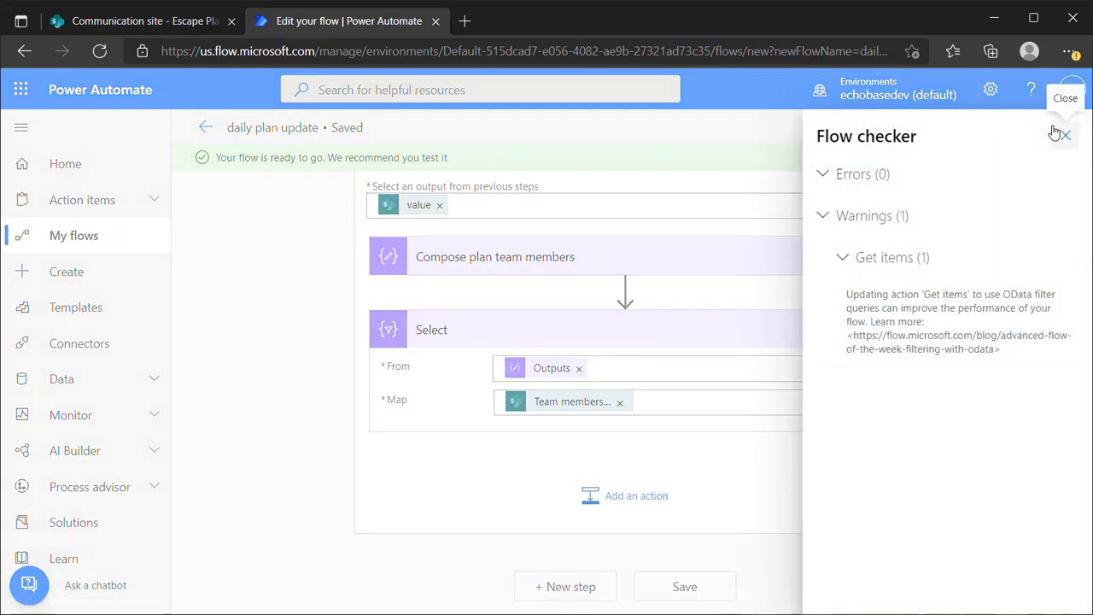
pyautogui.click(1056, 132)
pyautogui.click(1055, 130)
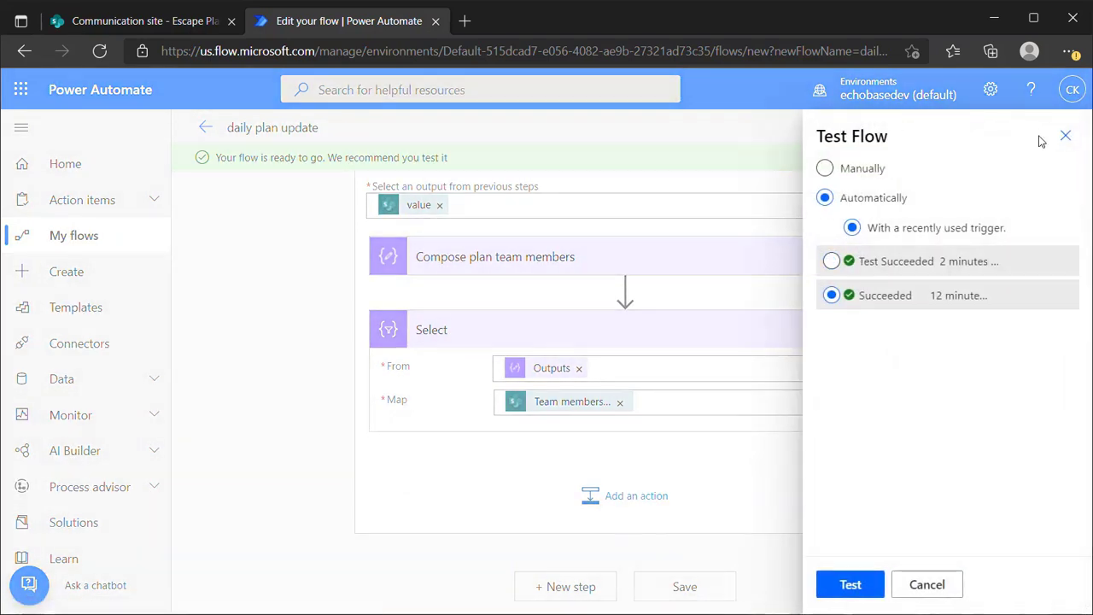
pyautogui.click(851, 585)
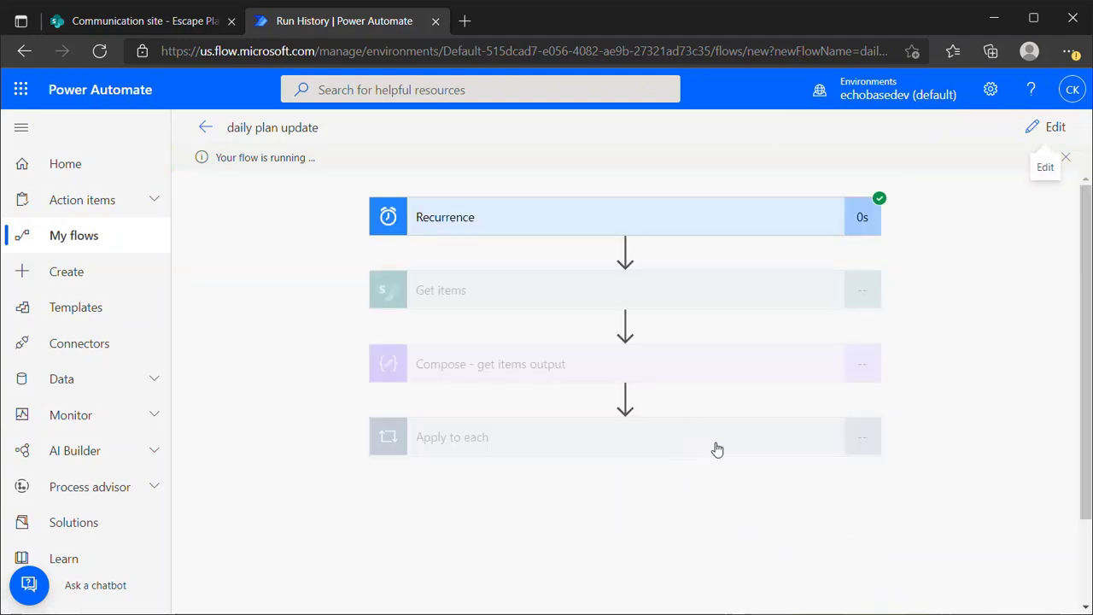
# Examine the Select action's inputs and output body for the first Apply to each iteration in the test run.
pyautogui.click(699, 437)
pyautogui.scroll(-1, 686, 410)
pyautogui.click(608, 479)
pyautogui.scroll(-2, 598, 466)
pyautogui.scroll(-3, 596, 459)
pyautogui.scroll(2, 576, 419)
pyautogui.scroll(-3, 576, 422)
pyautogui.scroll(-1, 498, 533)
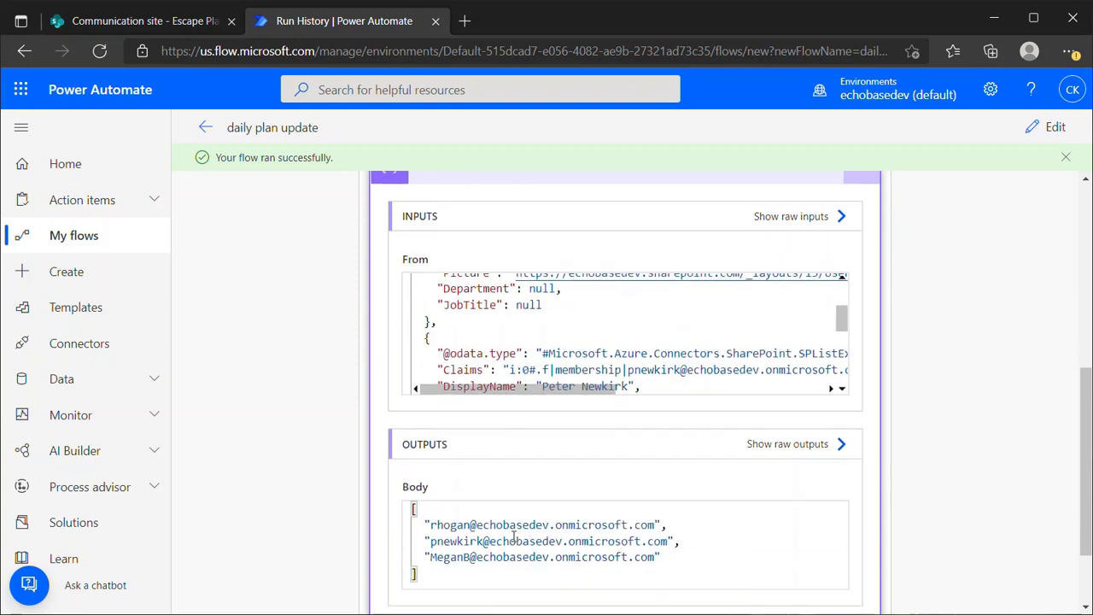
pyautogui.scroll(-1, 513, 536)
pyautogui.moveTo(423, 451); pyautogui.dragTo(657, 493)
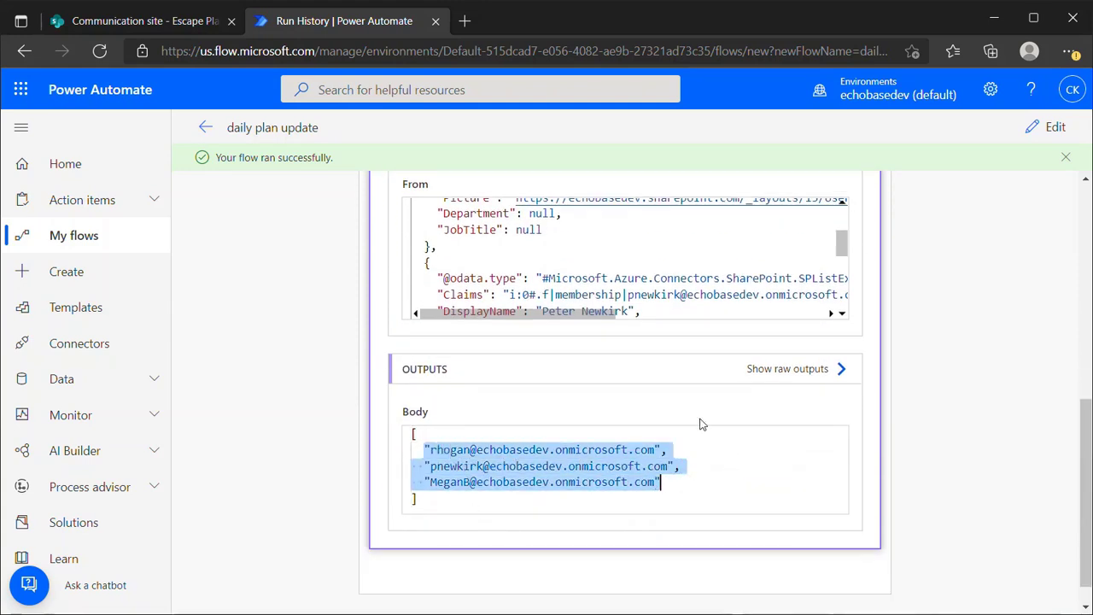
pyautogui.scroll(3, 699, 423)
pyautogui.scroll(5, 685, 412)
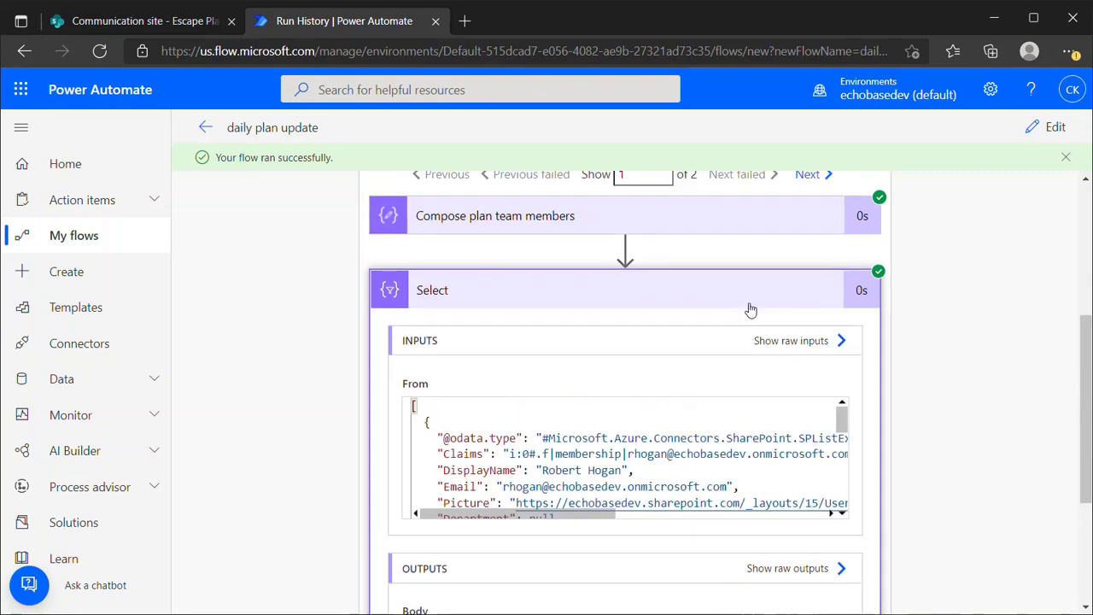
pyautogui.scroll(4, 752, 310)
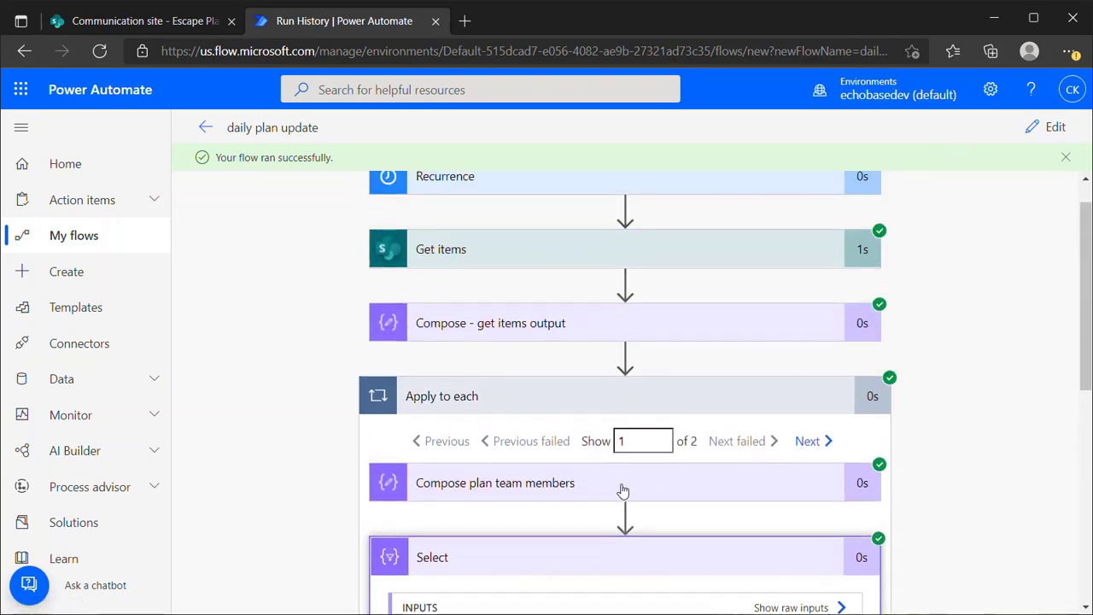
pyautogui.scroll(-2, 564, 547)
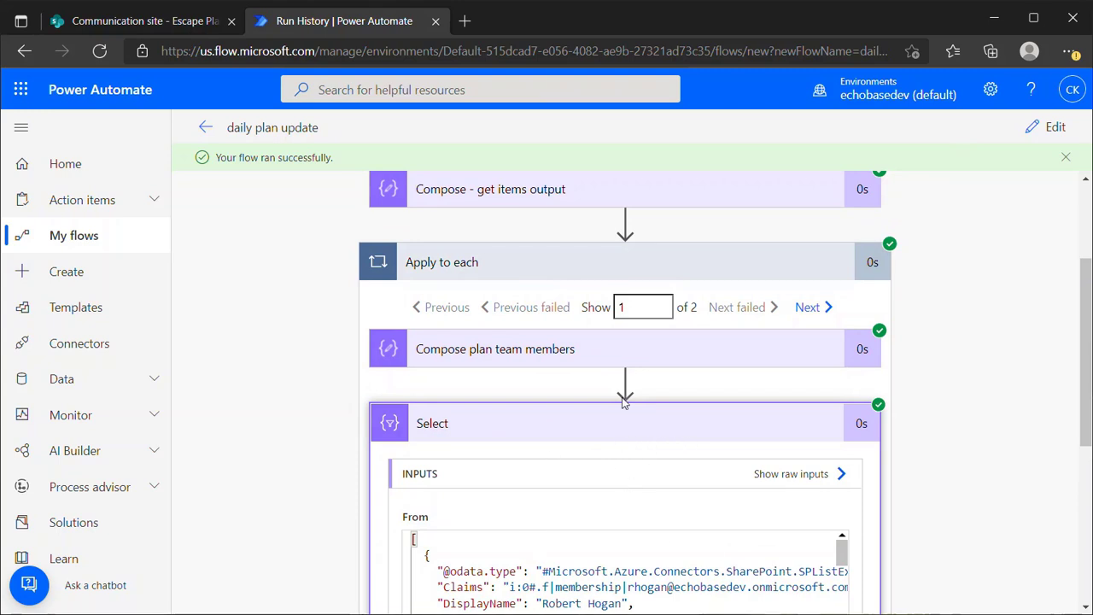
# Return to editing the flow and rename the Select action to "Select emails".
pyautogui.click(1059, 128)
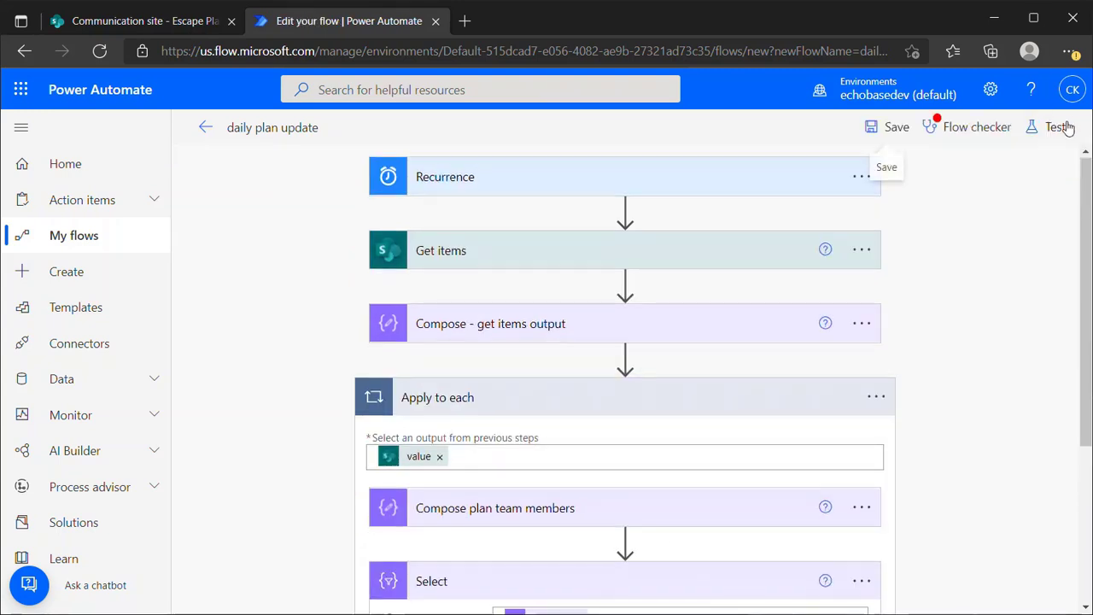
pyautogui.scroll(-2, 625, 525)
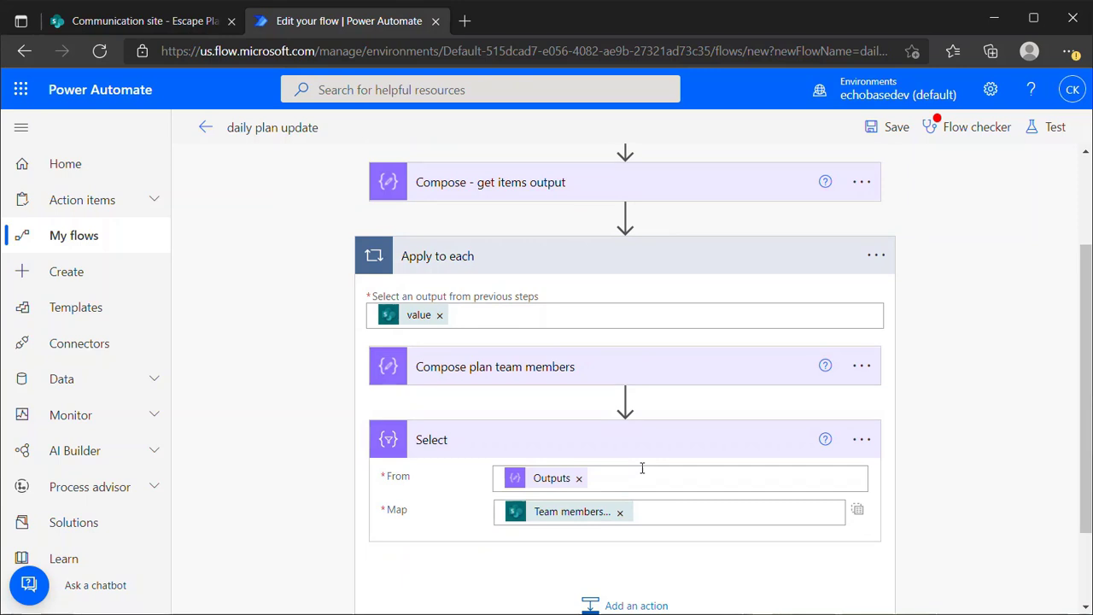
pyautogui.click(859, 440)
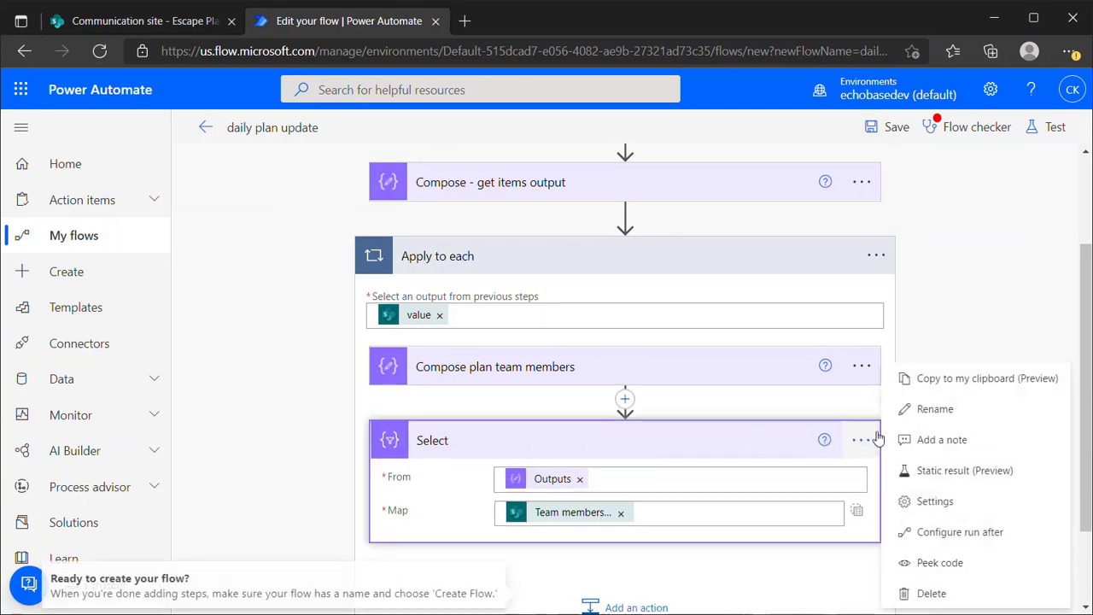
pyautogui.click(927, 406)
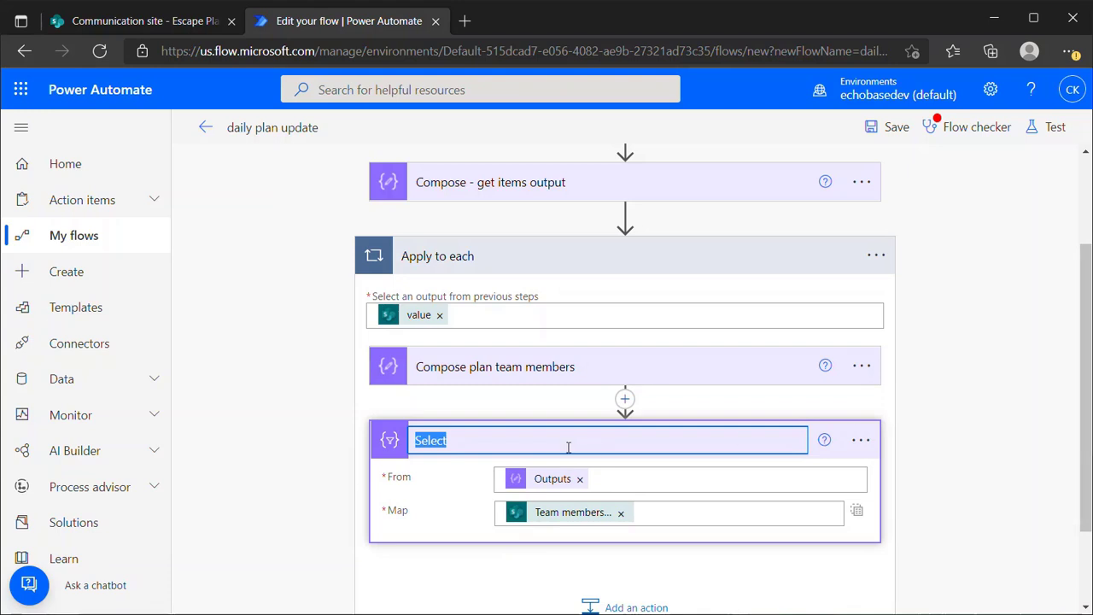
pyautogui.click(571, 441)
pyautogui.write('email')
pyautogui.press('BackSpace')
pyautogui.press('BackSpace')
pyautogui.press('BackSpace')
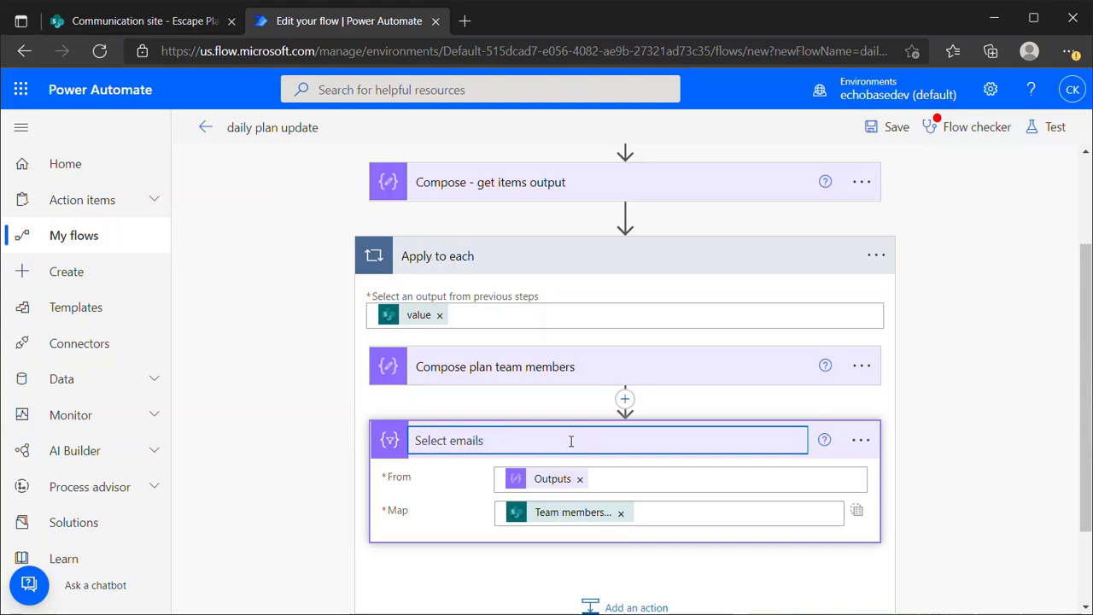
pyautogui.press('Return')
pyautogui.scroll(-1, 611, 521)
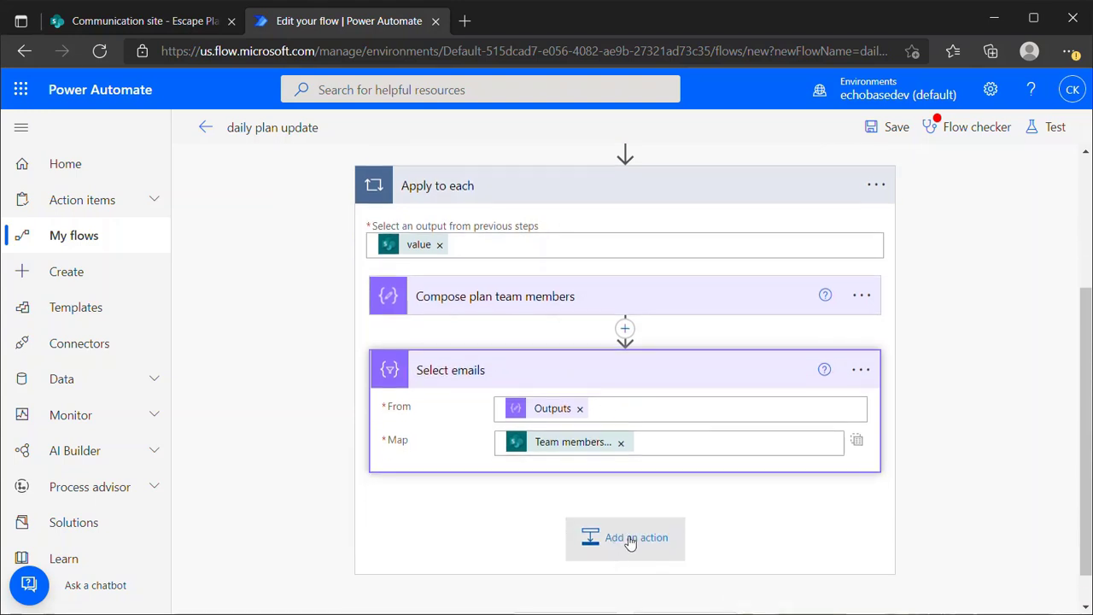
# Add a Join data operation inside Apply to each, below Select emails.
pyautogui.click(633, 540)
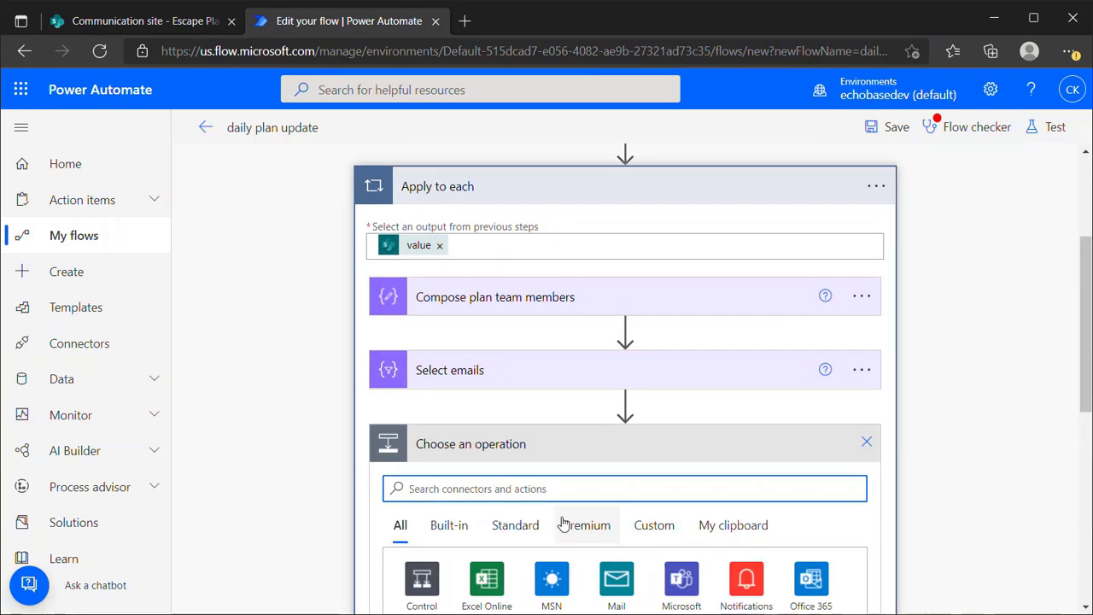
pyautogui.write('join')
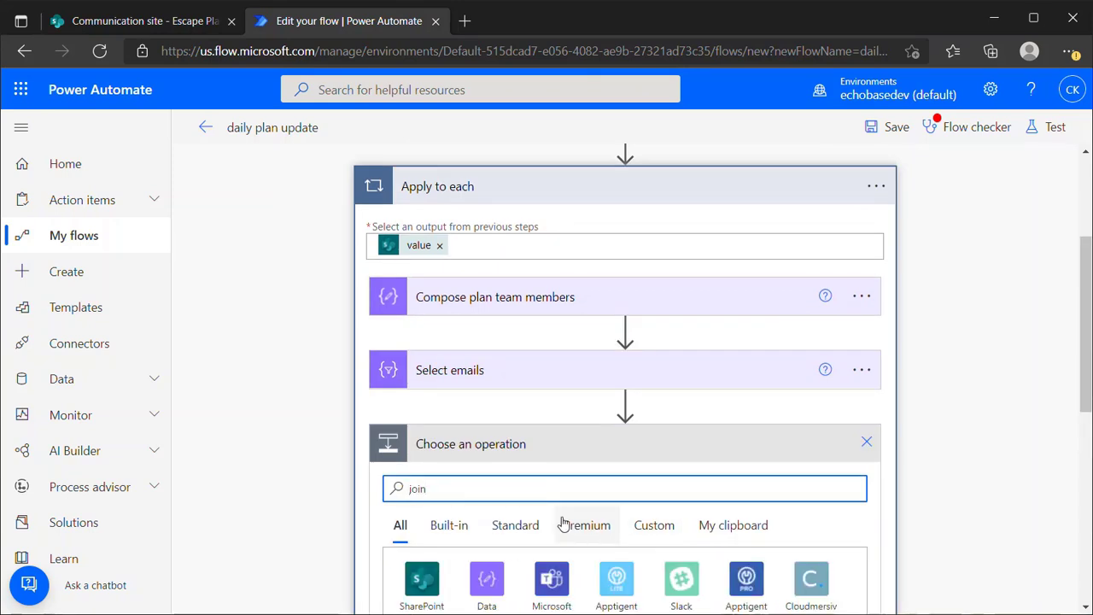
pyautogui.scroll(-2, 547, 517)
pyautogui.click(486, 361)
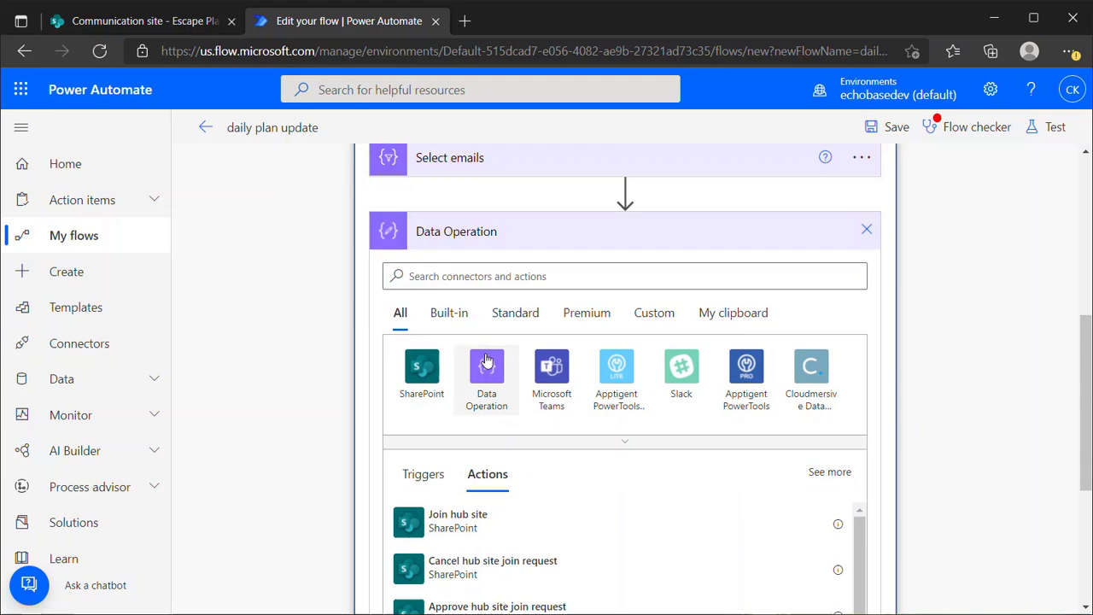
pyautogui.click(400, 541)
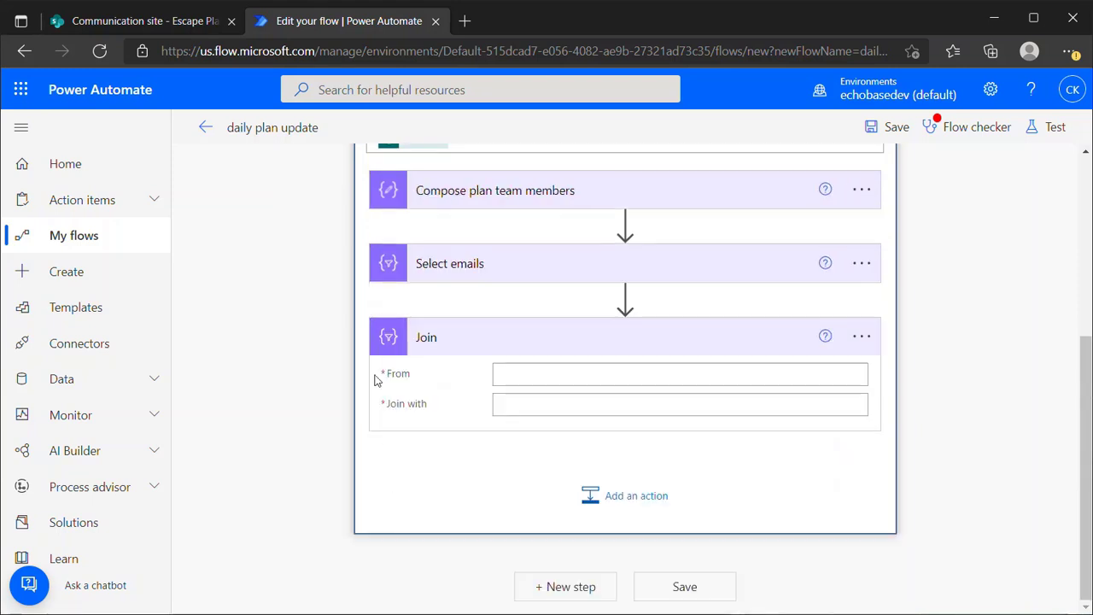
# Set the Join action's From value to the Select emails Output and Join with to a semicolon (;).
pyautogui.click(529, 373)
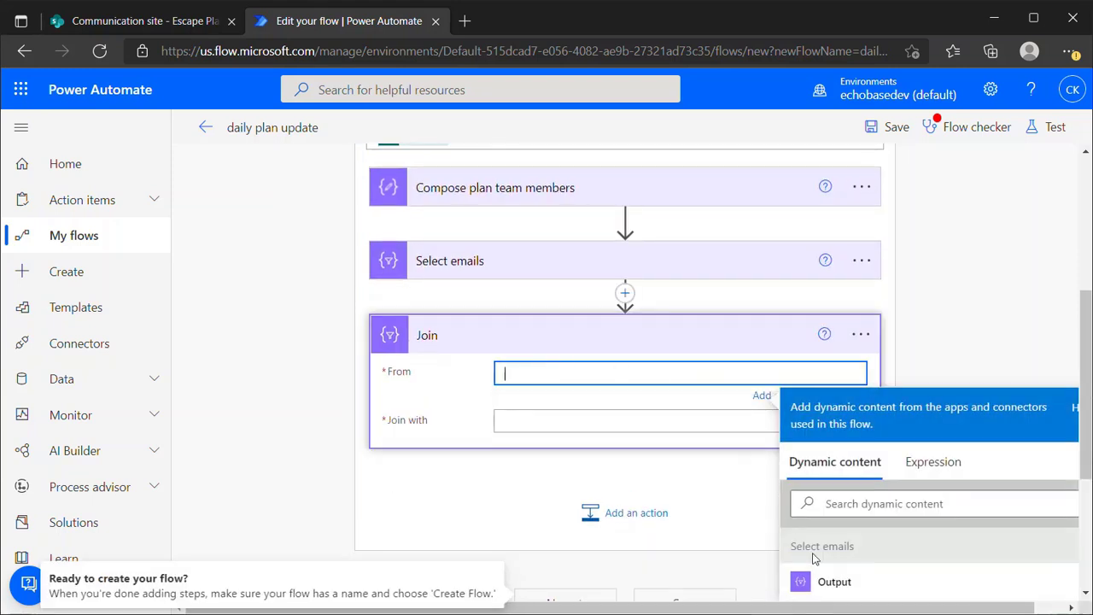
pyautogui.click(833, 581)
pyautogui.click(576, 426)
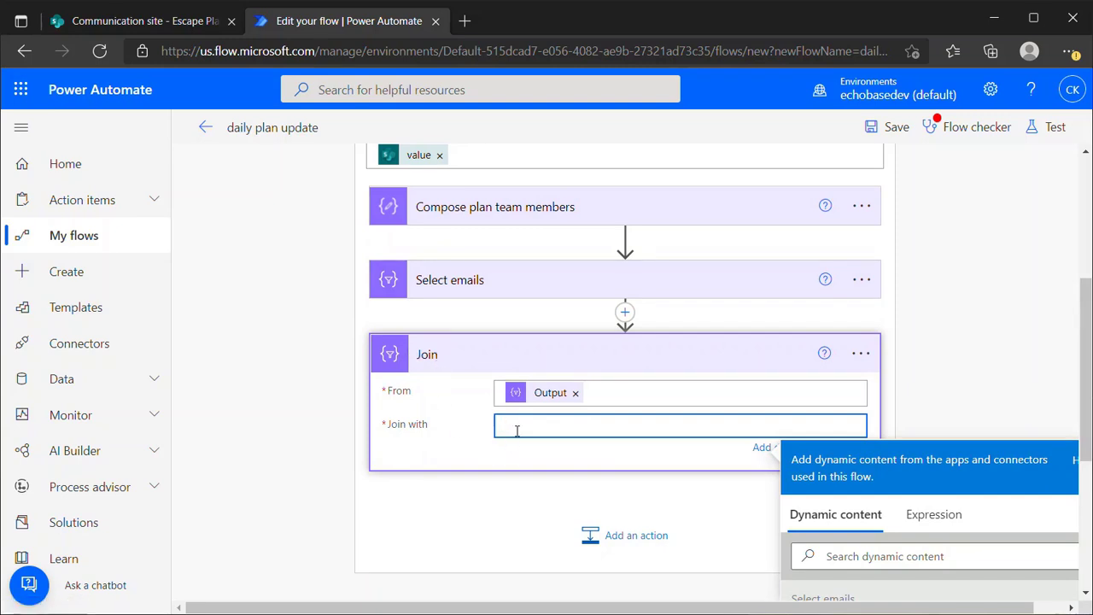
pyautogui.write(';')
pyautogui.click(630, 535)
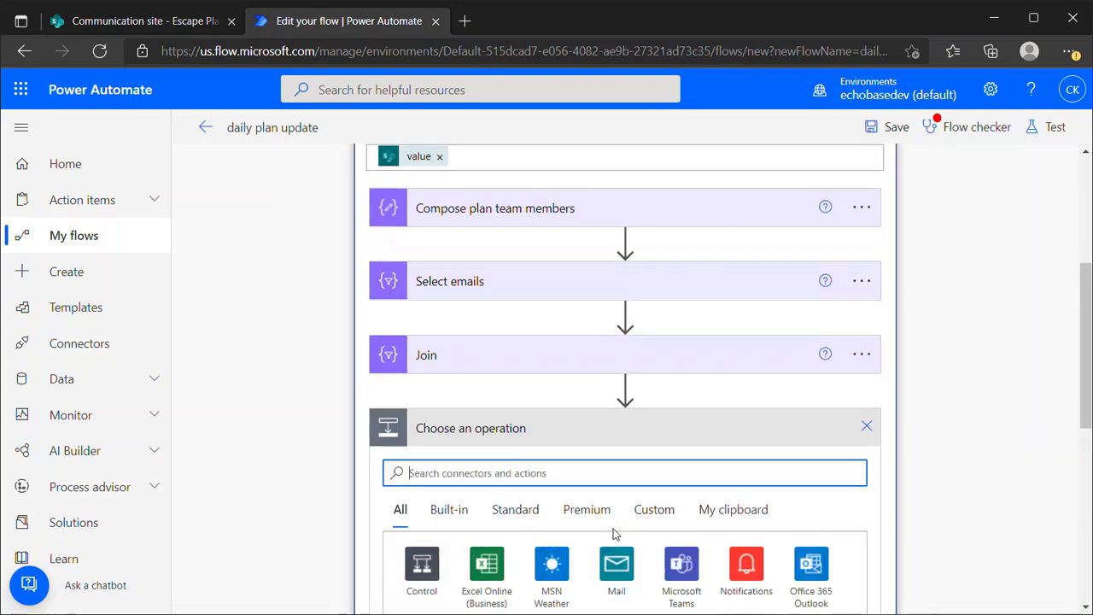
pyautogui.scroll(-4, 545, 513)
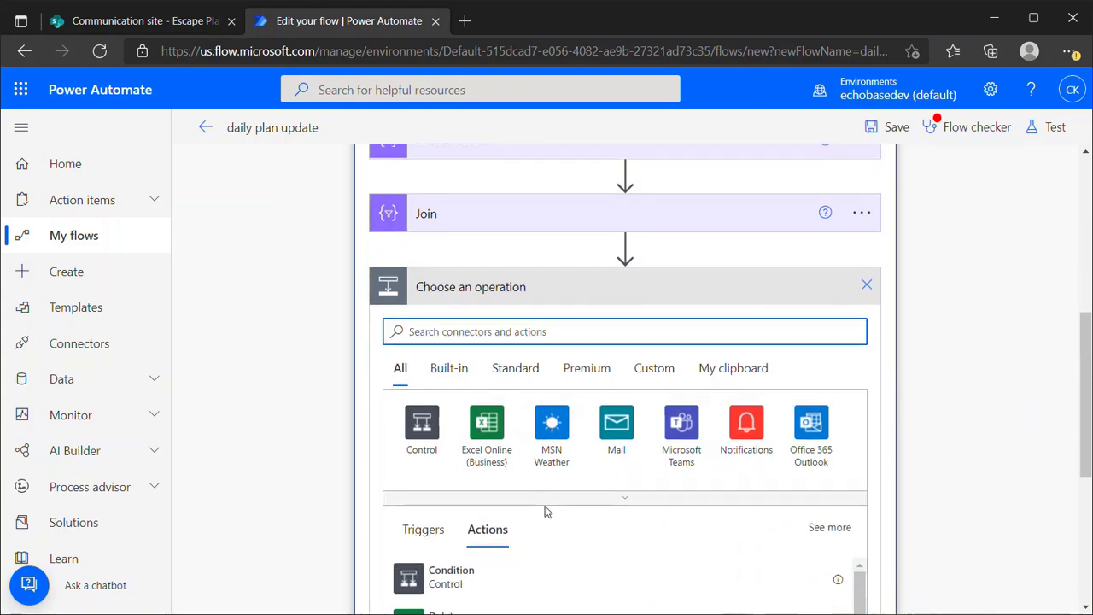
pyautogui.scroll(-3, 464, 493)
pyautogui.scroll(-5, 473, 484)
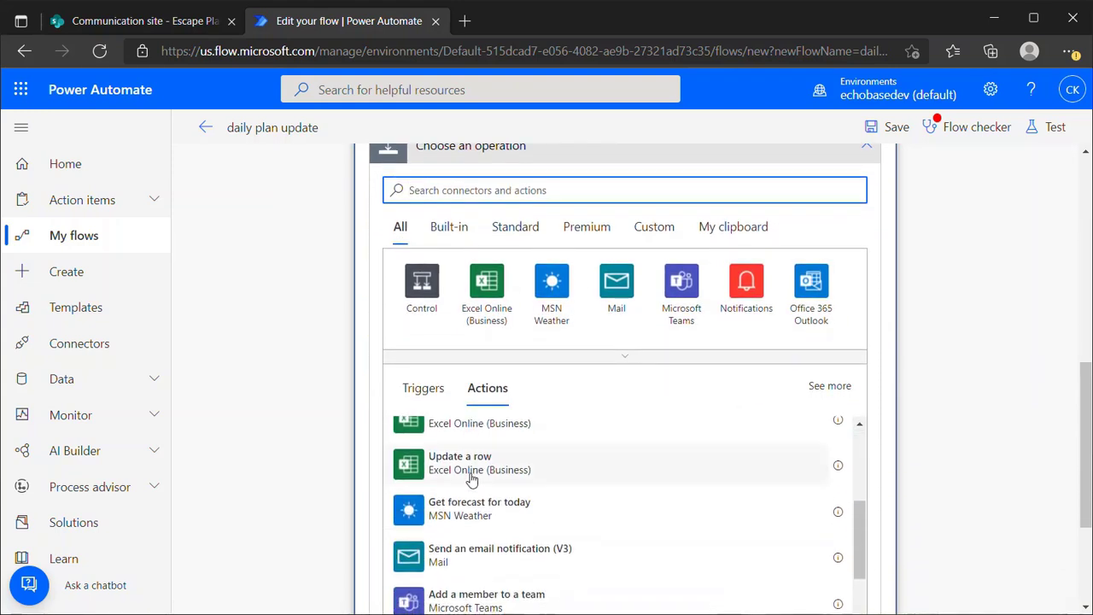
pyautogui.scroll(-4, 475, 483)
pyautogui.scroll(5, 752, 410)
pyautogui.scroll(-2, 768, 461)
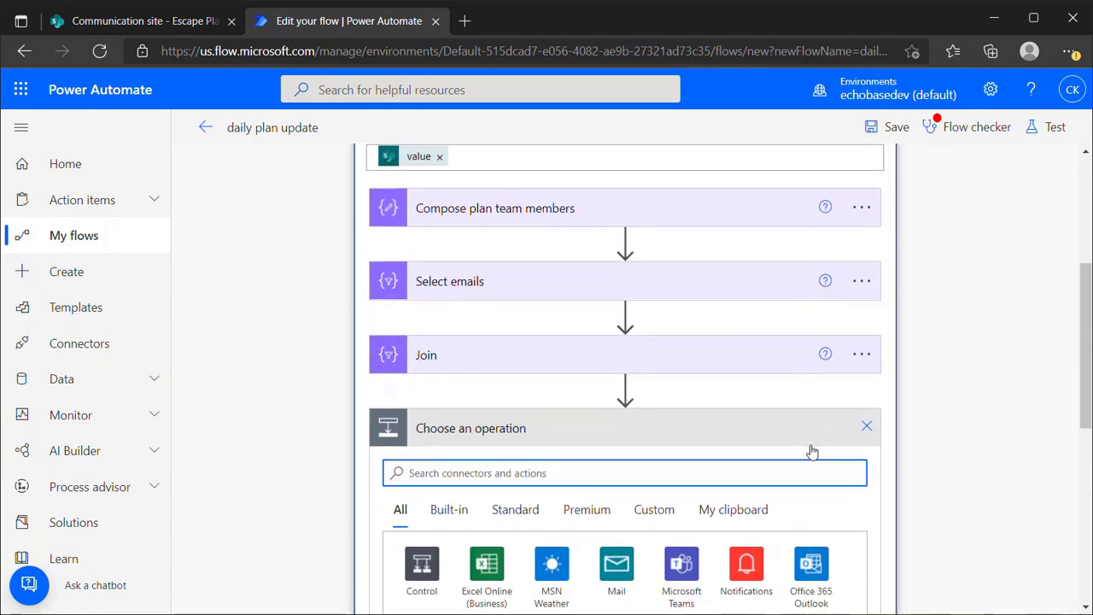
pyautogui.click(864, 428)
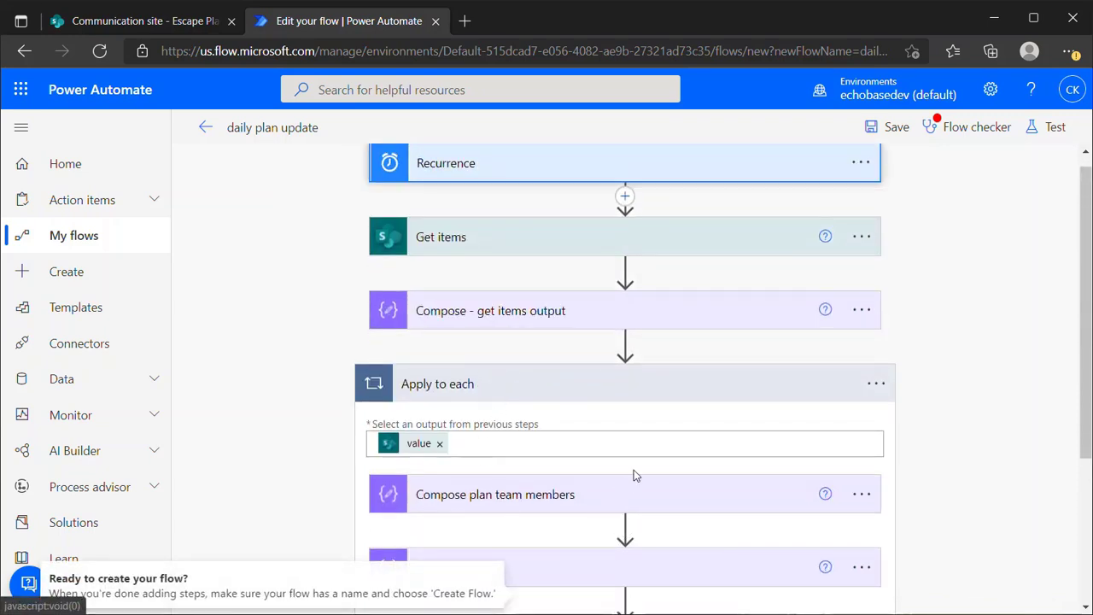
# Save the flow with its Join action and open the flow checker.
pyautogui.scroll(-3, 634, 469)
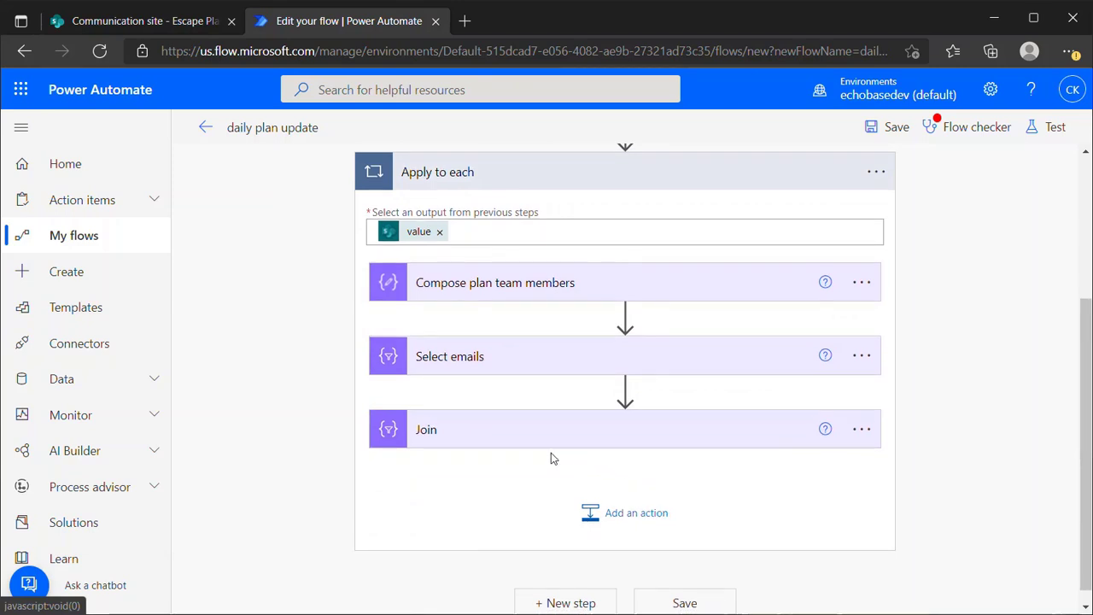
pyautogui.click(888, 128)
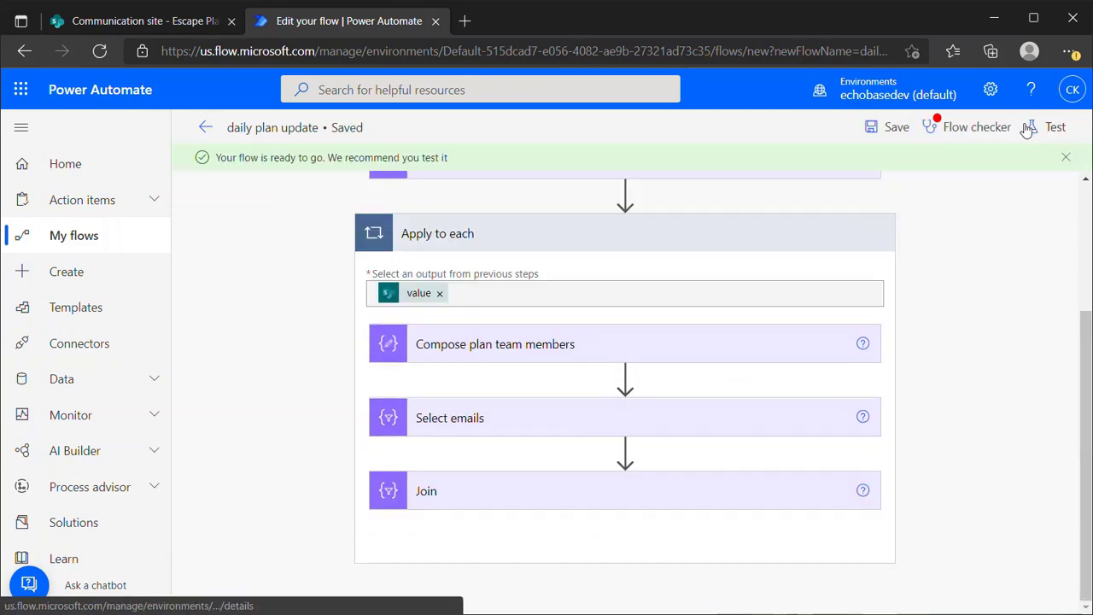
pyautogui.click(972, 126)
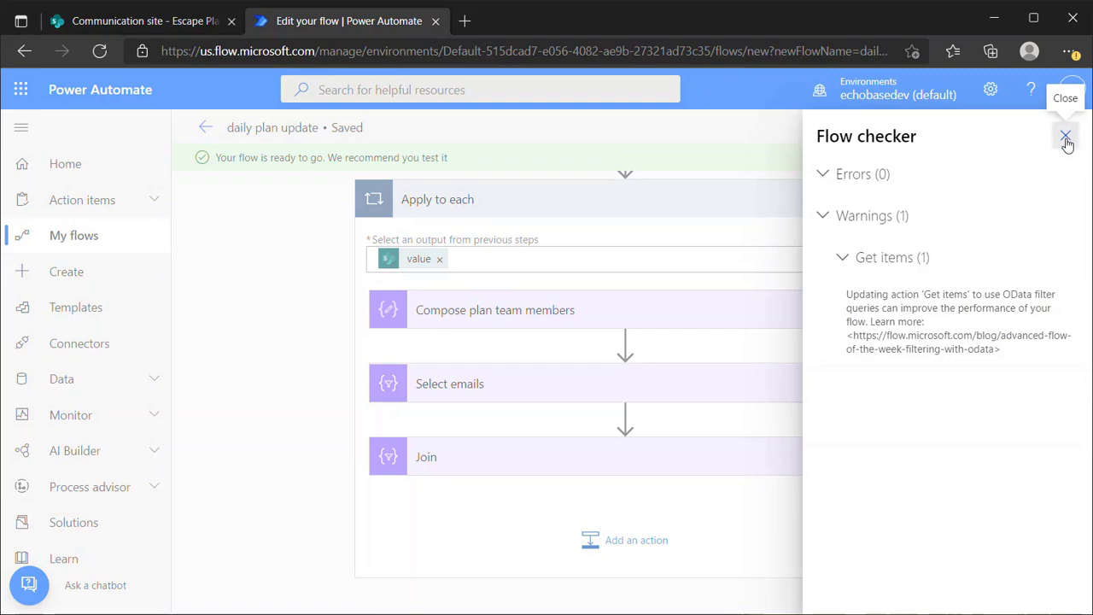
# Close the flow checker and test the flow automatically with the most recent successful trigger run.
pyautogui.click(1070, 134)
pyautogui.click(1056, 128)
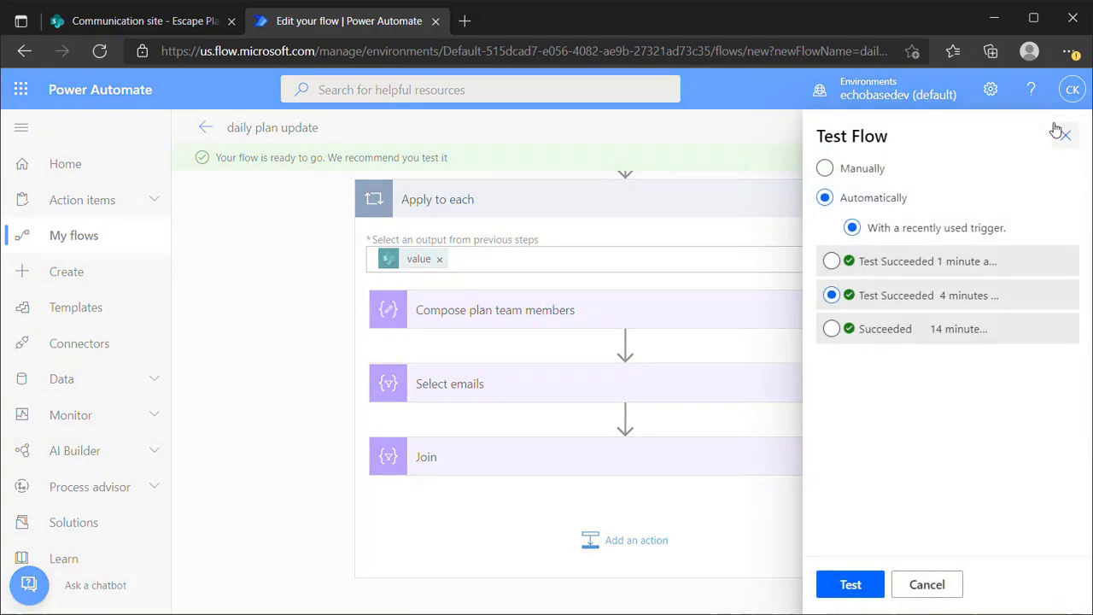
pyautogui.click(831, 260)
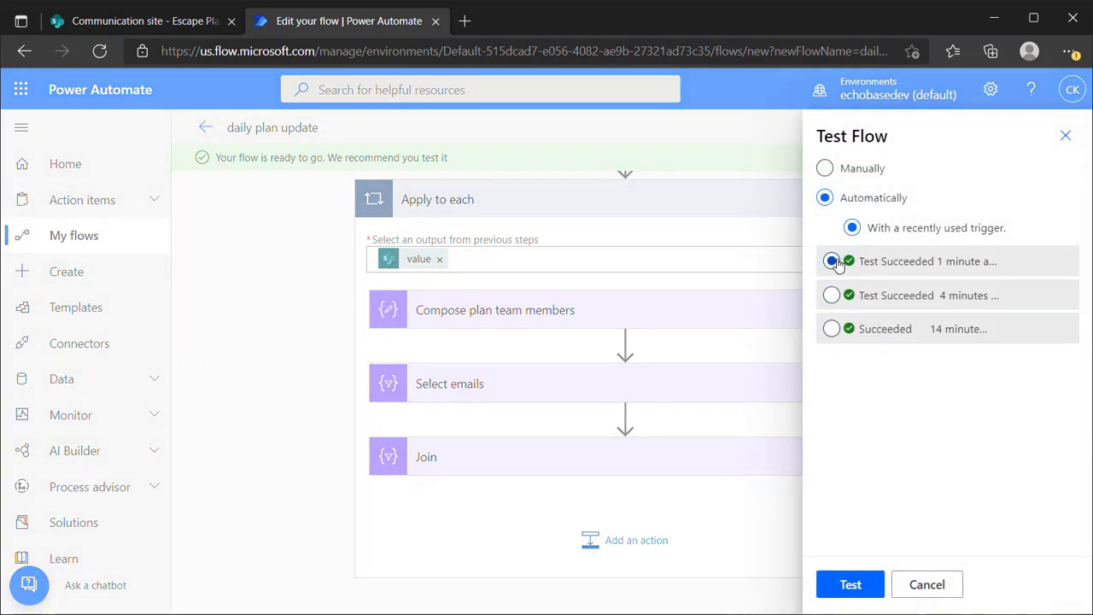
pyautogui.click(850, 584)
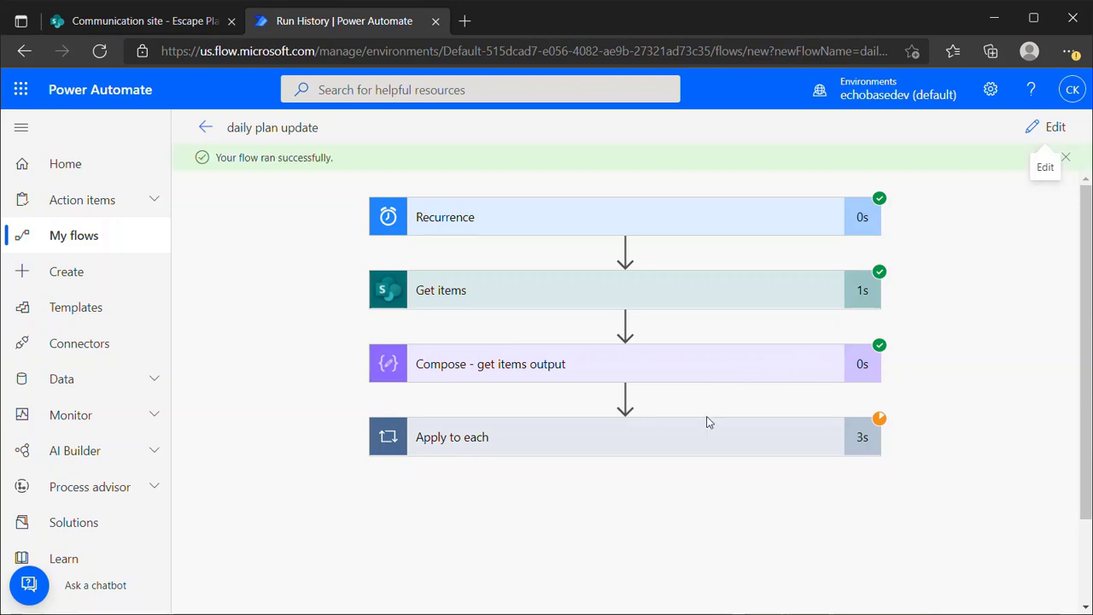
# Expand Apply to each in the test run and examine the Join action's inputs and joined email output.
pyautogui.click(691, 438)
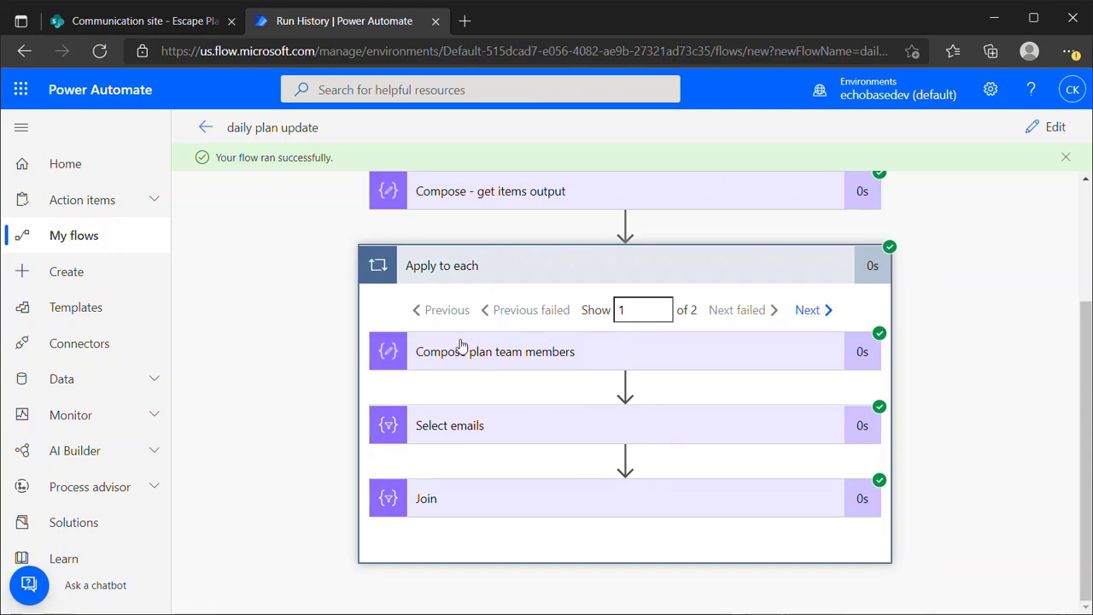
pyautogui.click(510, 500)
pyautogui.scroll(-5, 507, 501)
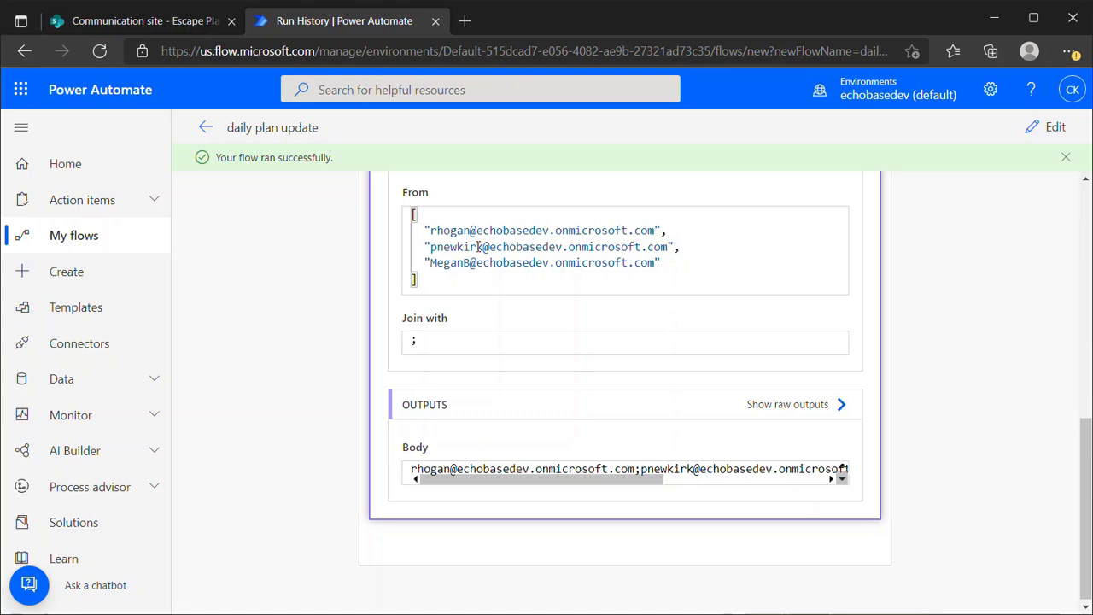
pyautogui.doubleClick(410, 469)
pyautogui.click(641, 469)
pyautogui.moveTo(696, 483); pyautogui.dragTo(492, 485)
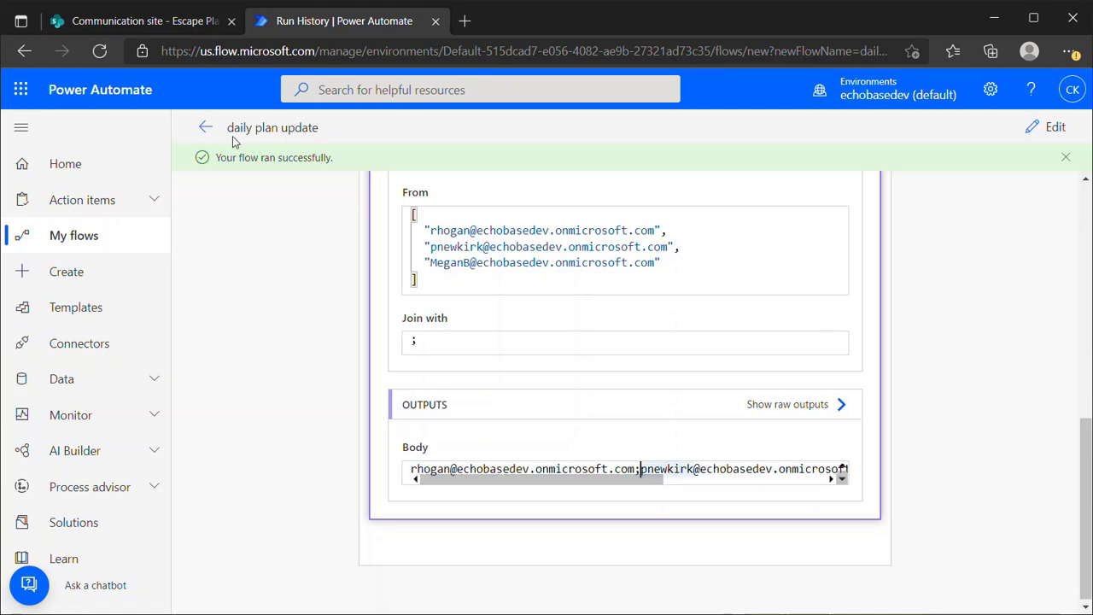
# Return to editing the flow, add Send an email notification (V3) below Join inside Apply to each, and accept the Mail connection terms.
pyautogui.click(1056, 128)
pyautogui.scroll(-3, 666, 407)
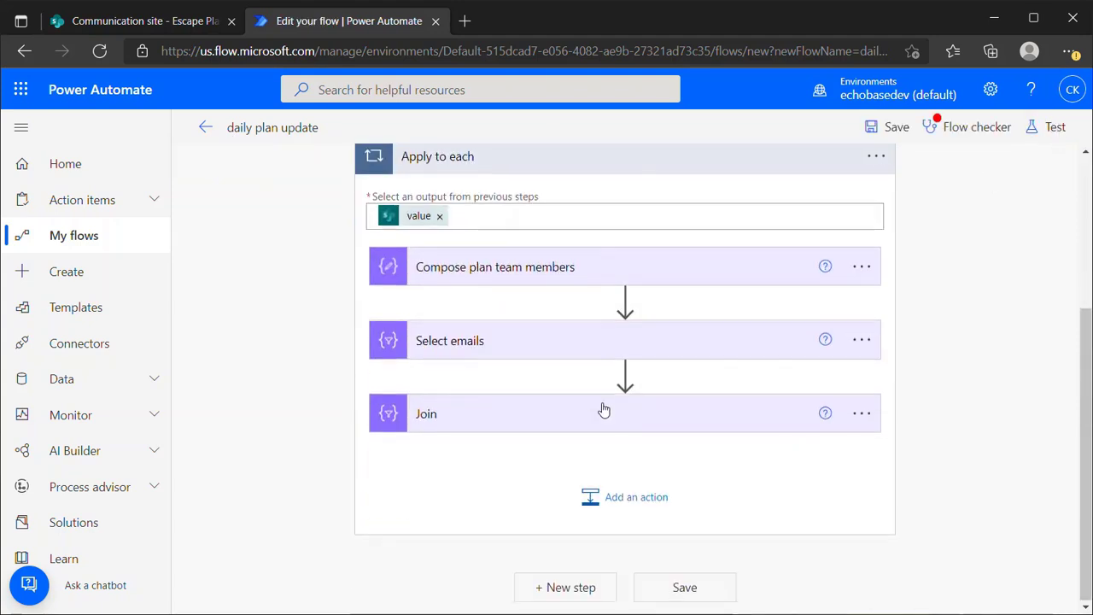
pyautogui.click(625, 502)
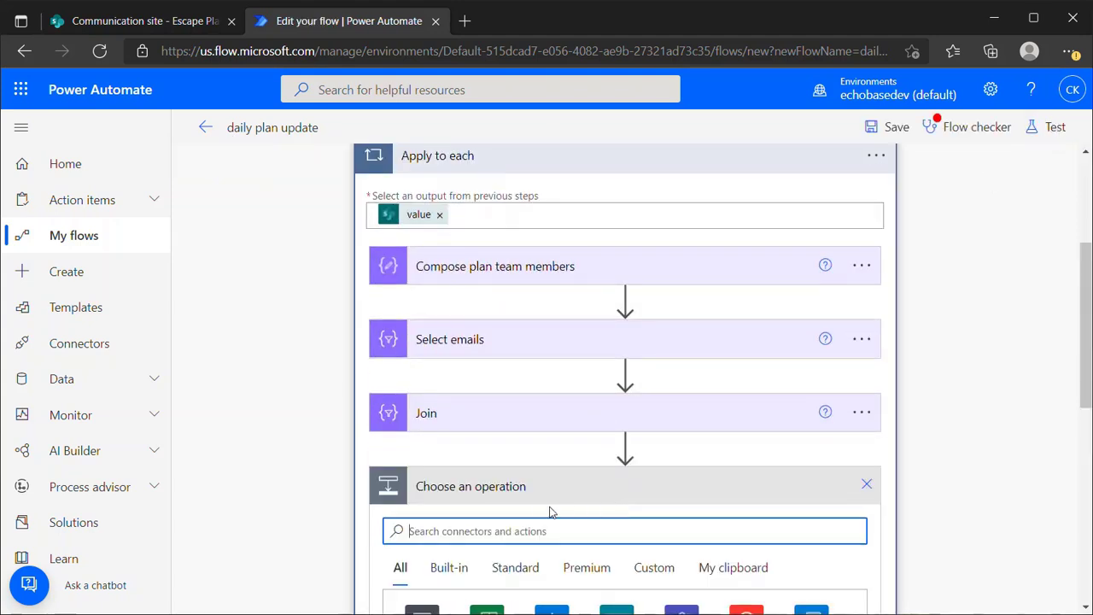
pyautogui.write('em')
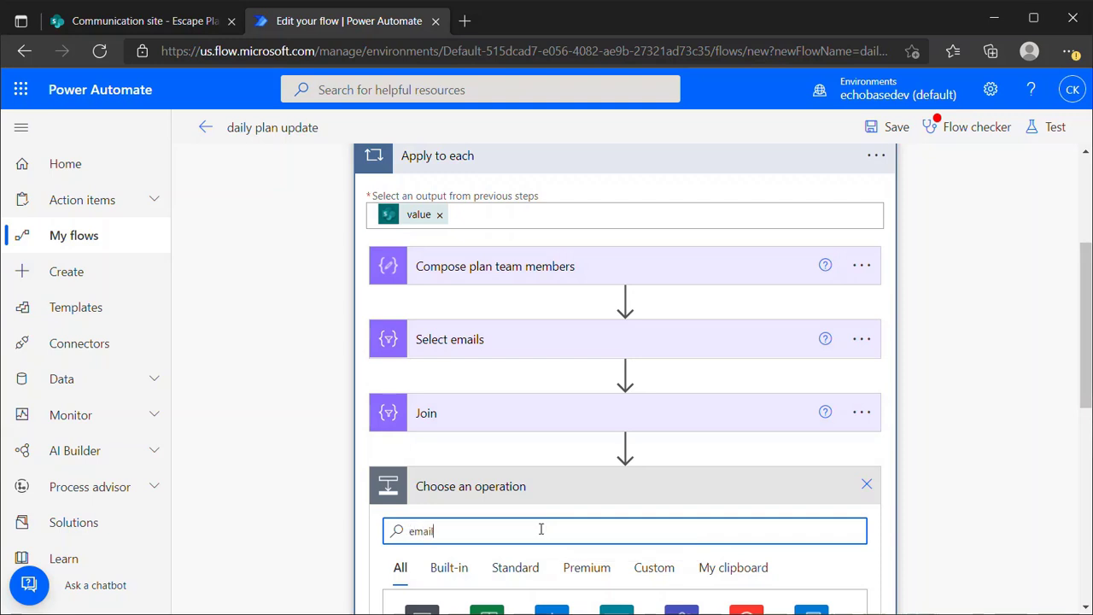
pyautogui.write('ail')
pyautogui.scroll(-1, 310, 486)
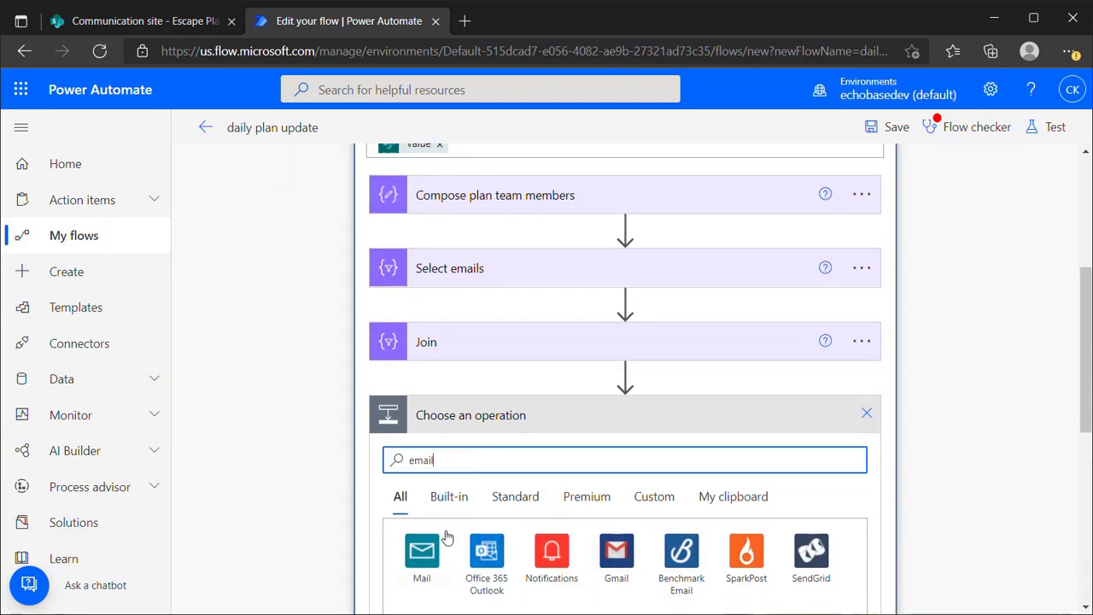
pyautogui.scroll(-3, 446, 536)
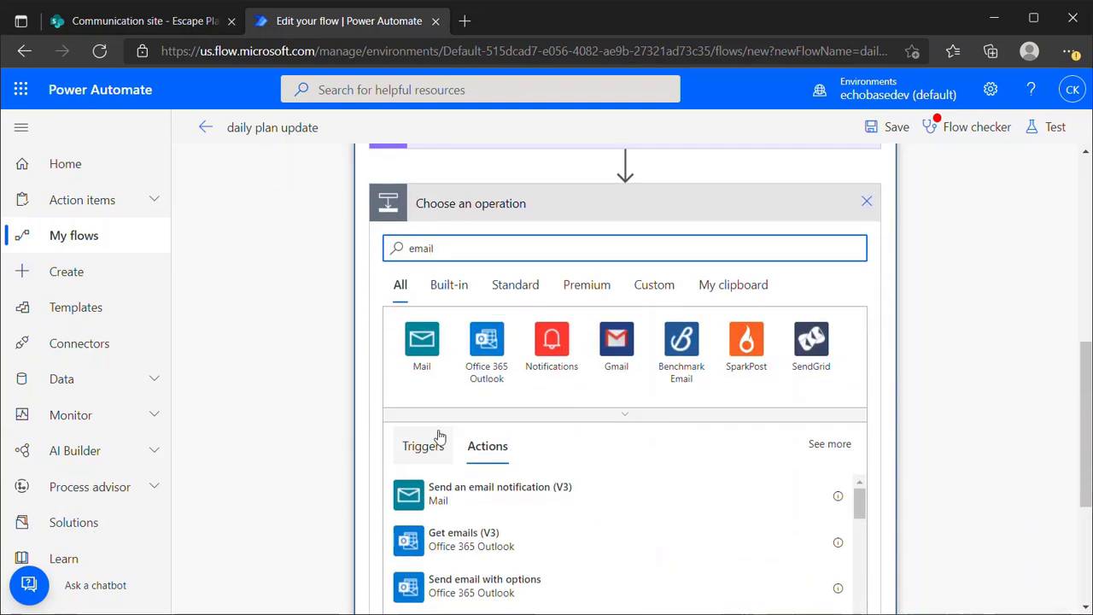
pyautogui.click(446, 500)
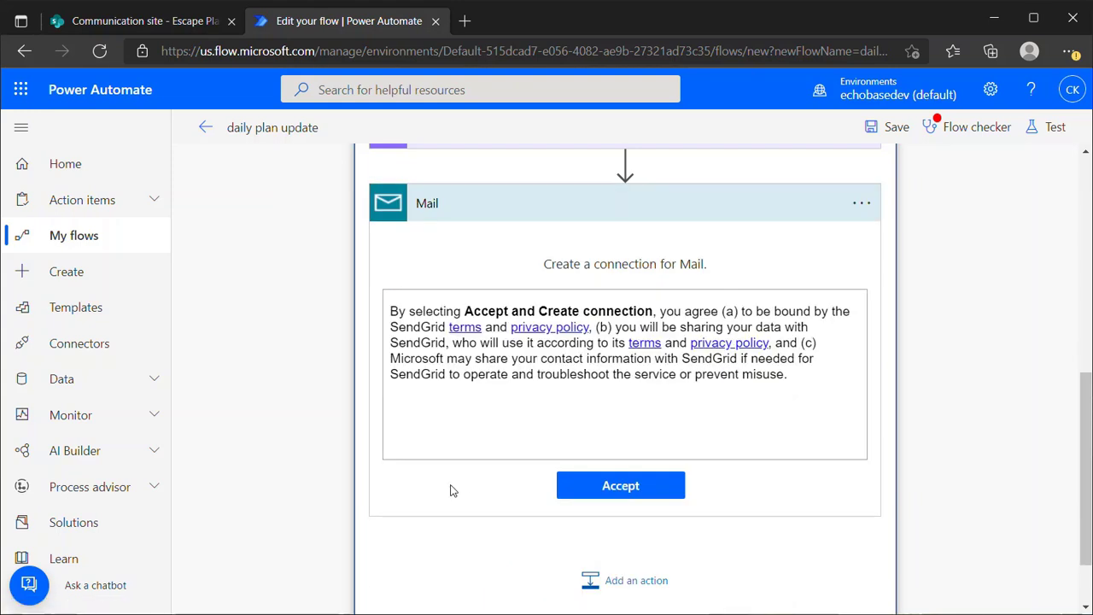
pyautogui.click(615, 484)
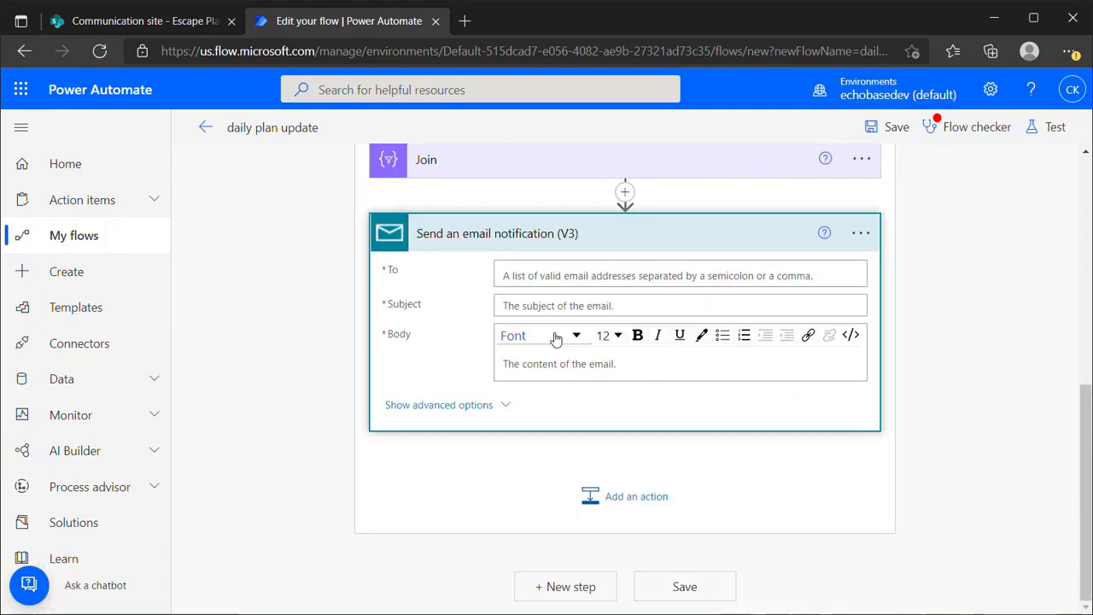
# Set the email notification's To to the Join Output and its Subject to "this is a test message".
pyautogui.click(527, 276)
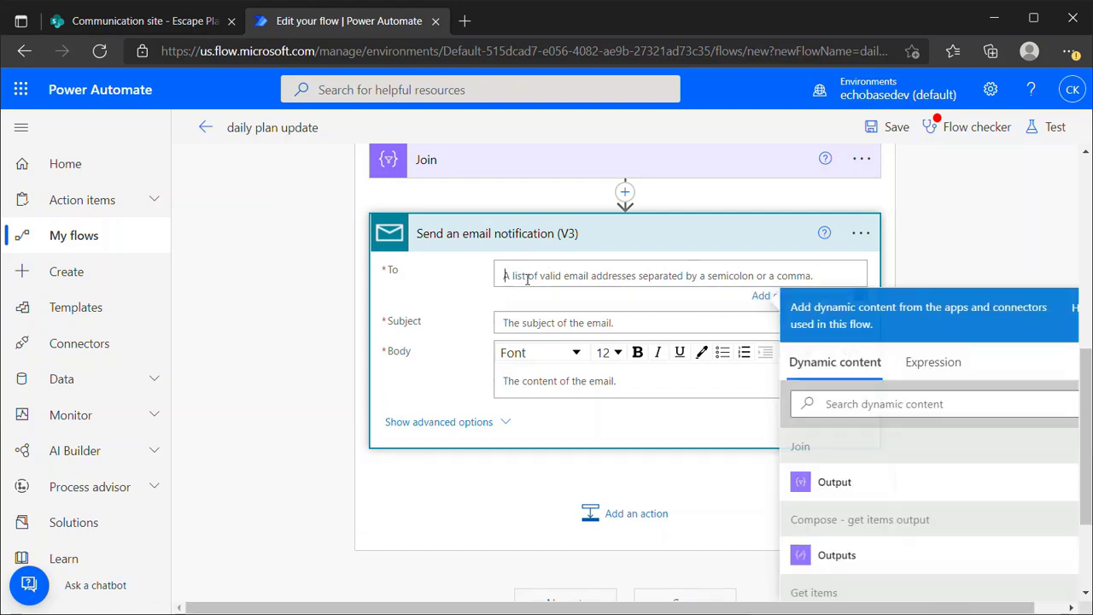
pyautogui.click(829, 482)
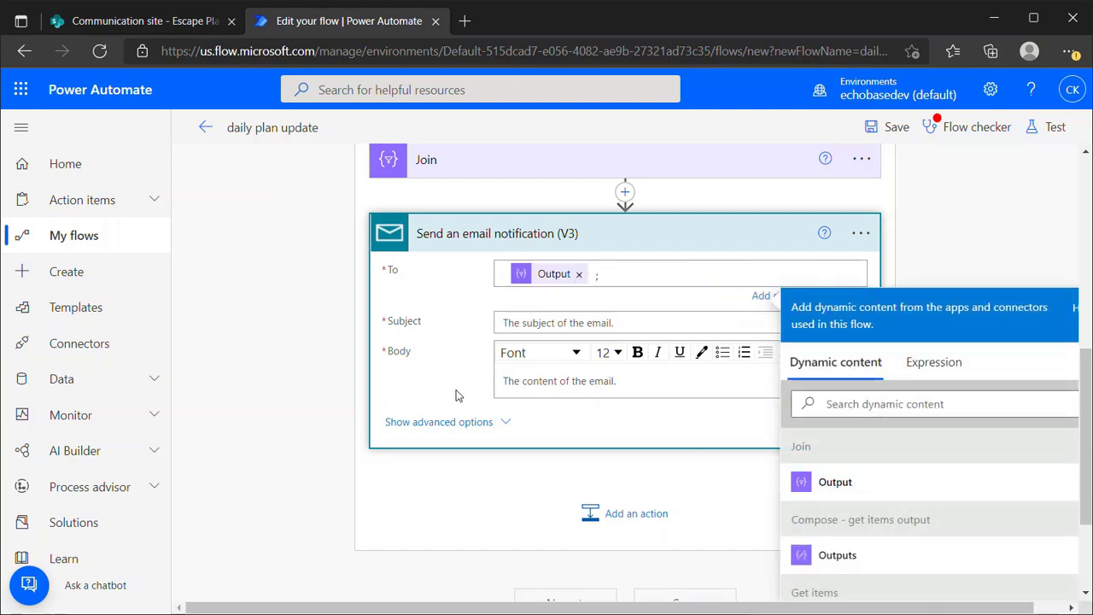
pyautogui.click(548, 325)
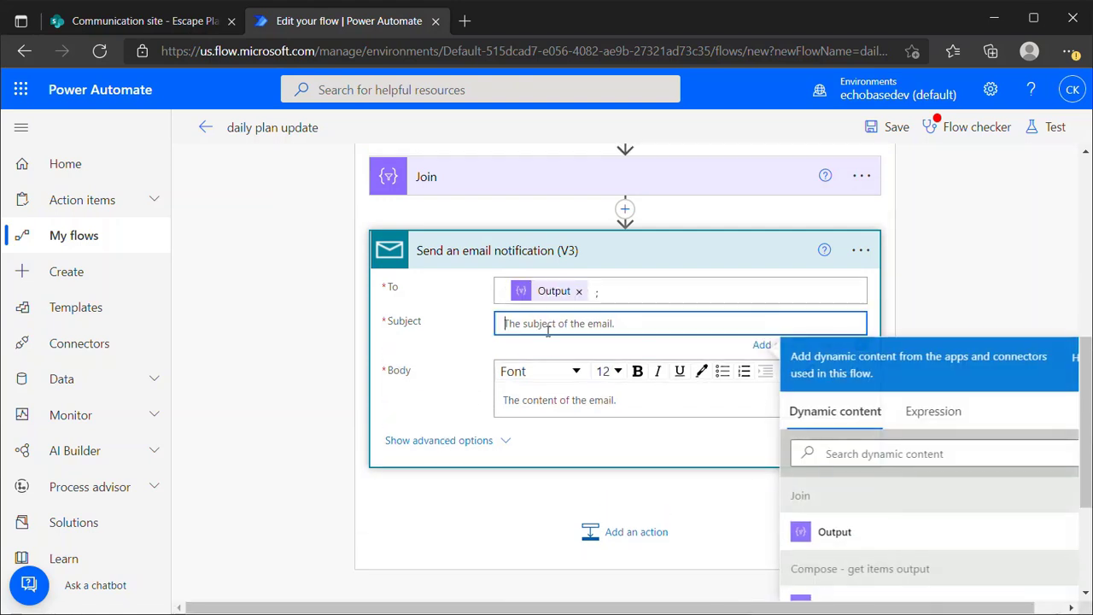
pyautogui.write('this is a test message')
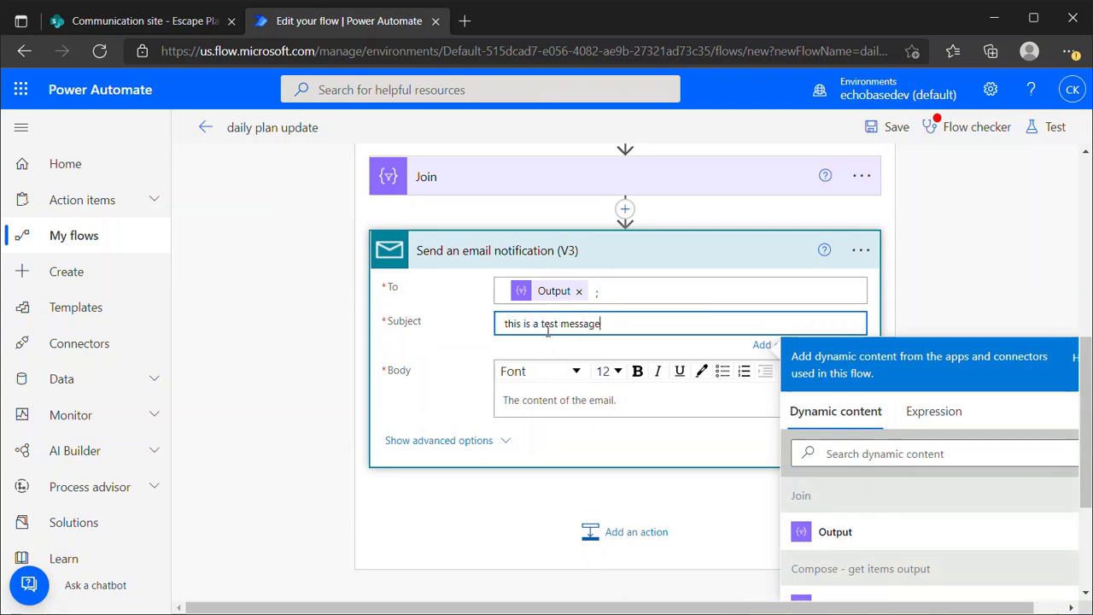
pyautogui.click(558, 400)
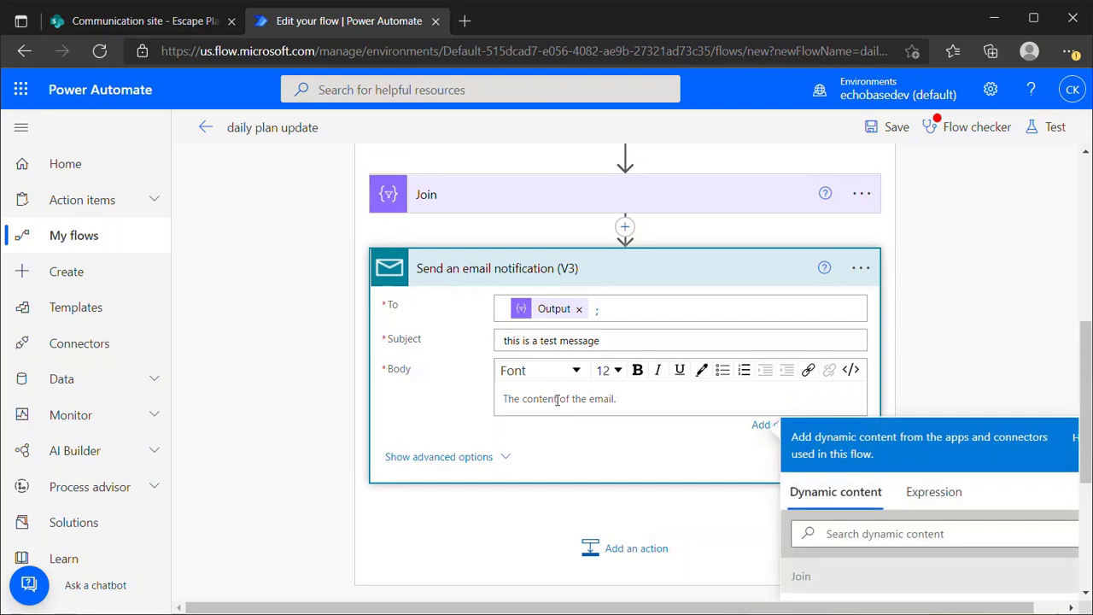
# Replace the email subject with "Update for" followed by the Get items Title dynamic value.
pyautogui.moveTo(603, 341); pyautogui.dragTo(445, 343)
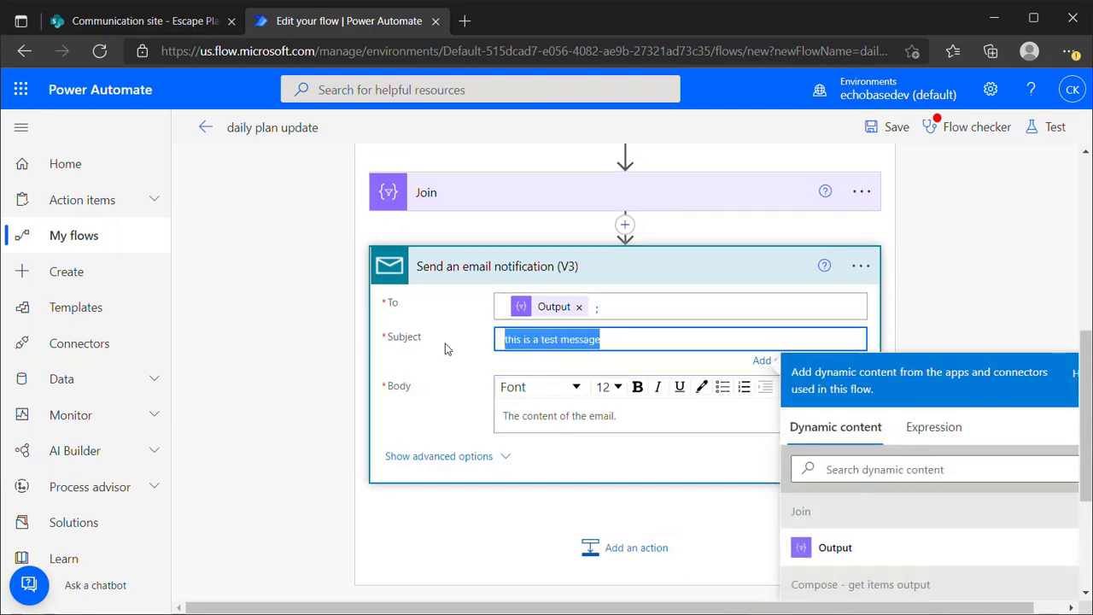
pyautogui.write('Update for')
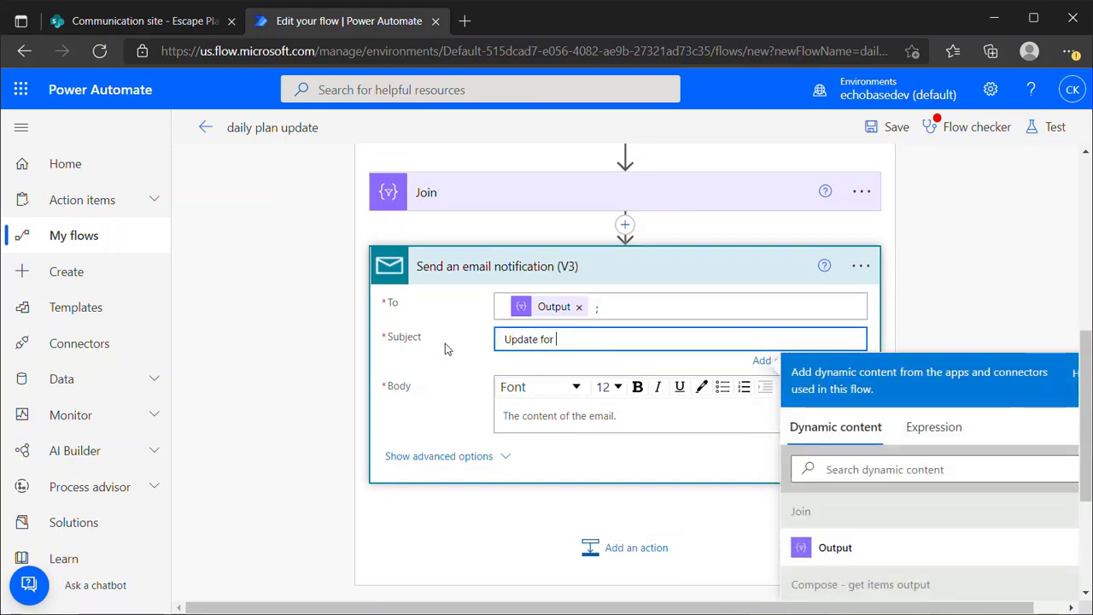
pyautogui.scroll(-5, 885, 528)
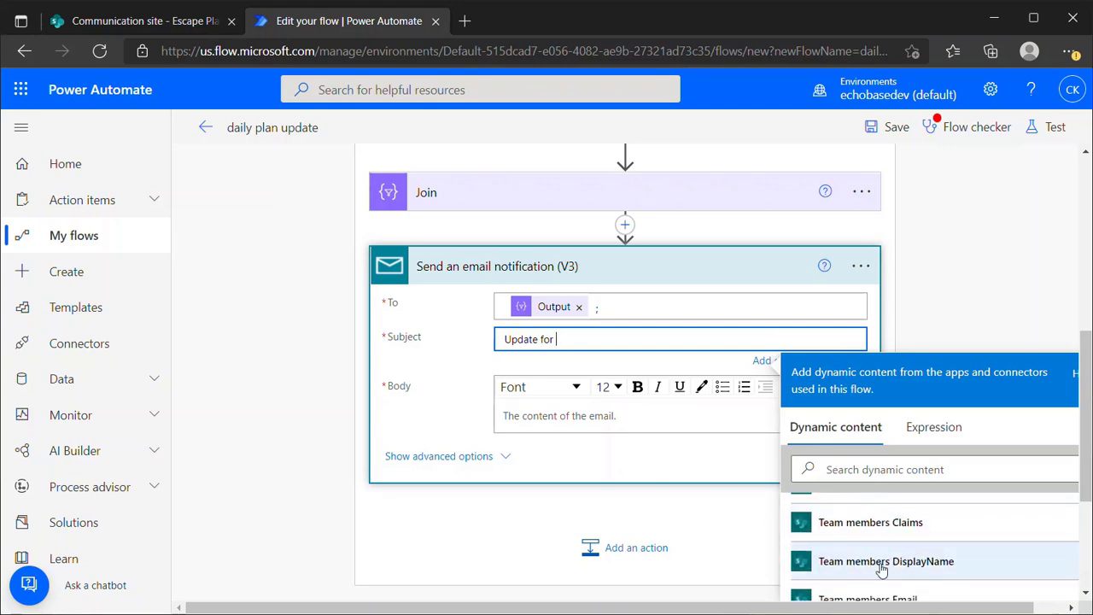
pyautogui.scroll(2, 883, 571)
pyautogui.scroll(-1, 868, 561)
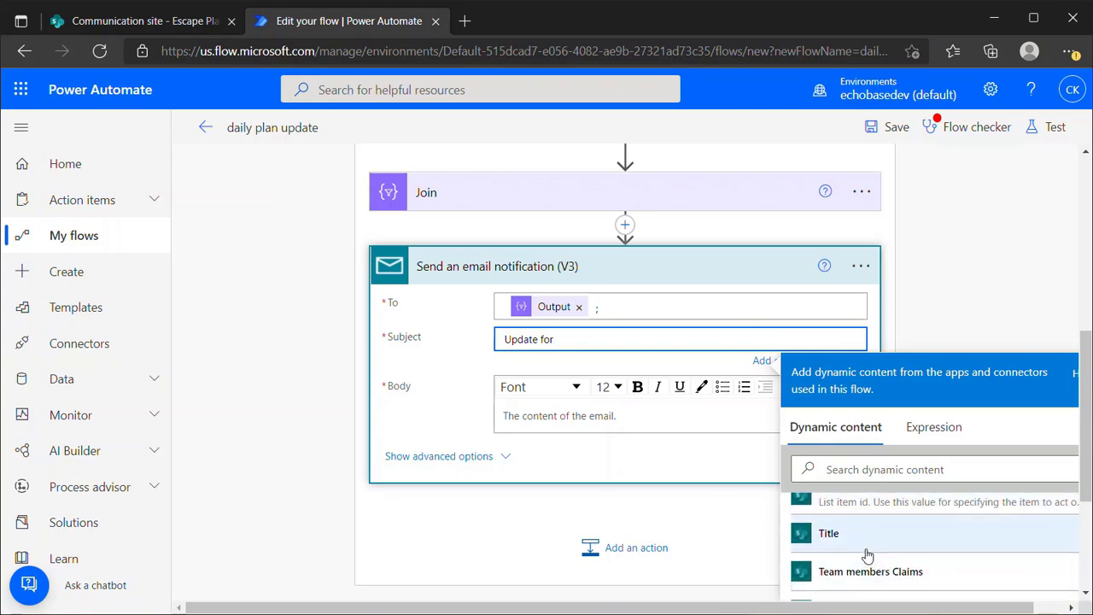
pyautogui.click(850, 541)
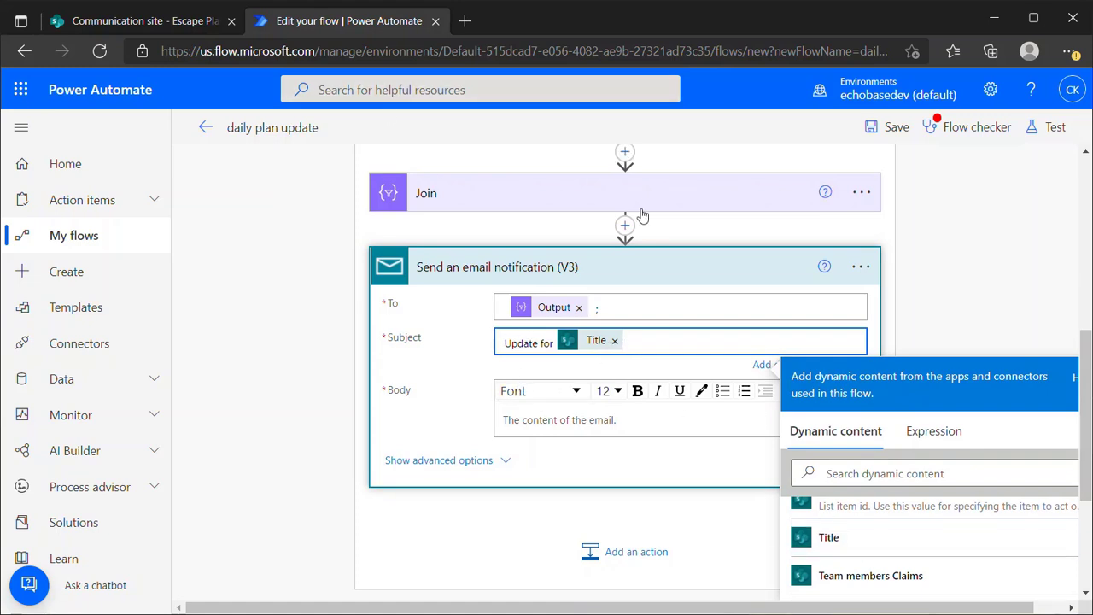
# Write the email body as "This plan's current status is:" followed by the Planning status Value dynamic content.
pyautogui.click(557, 417)
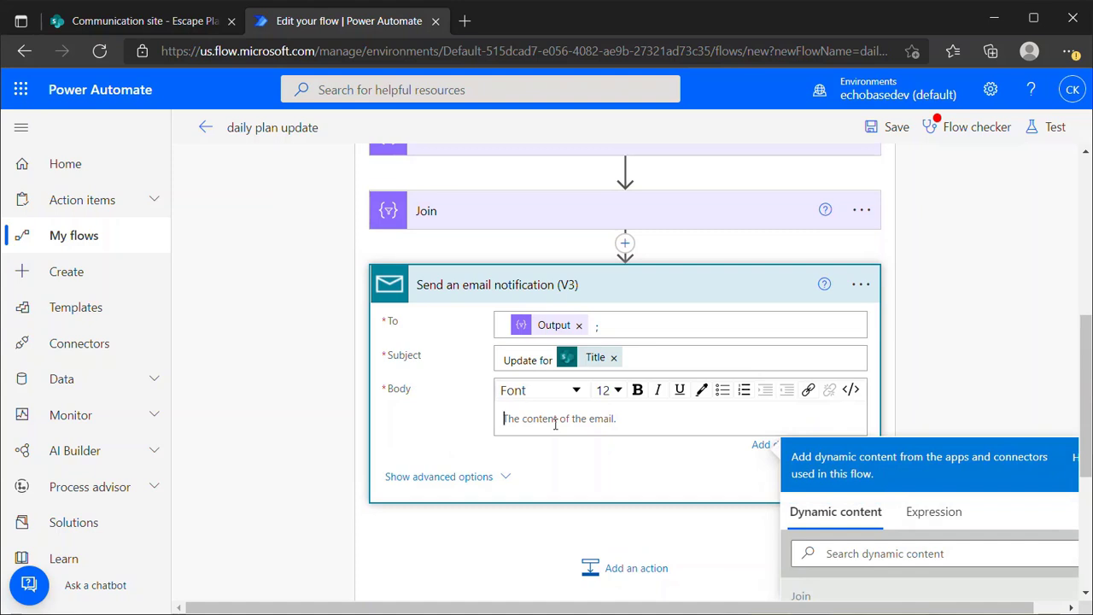
pyautogui.write("This plan's")
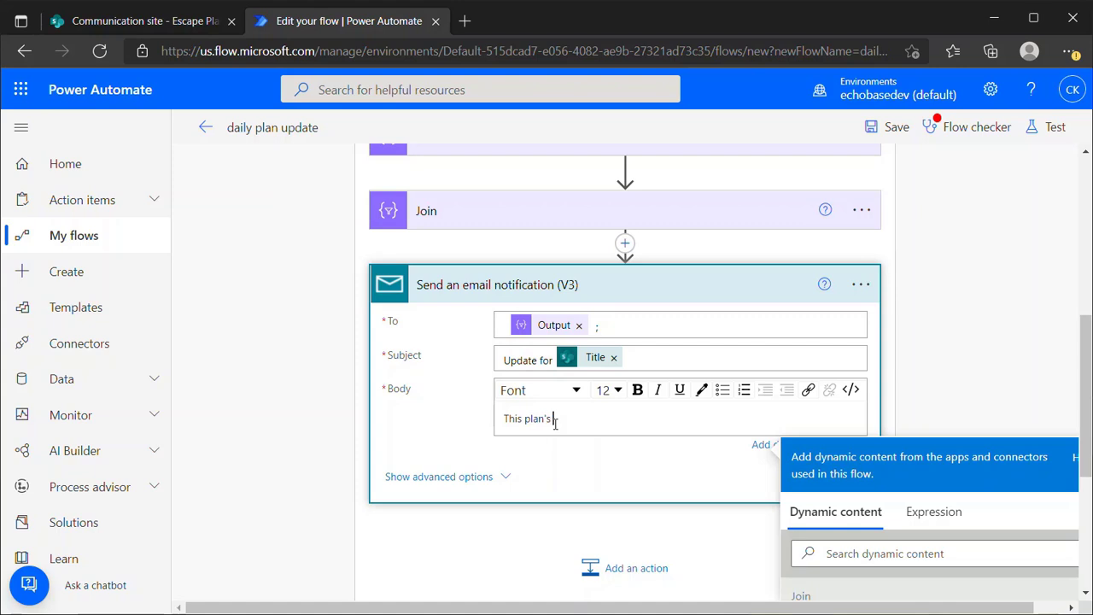
pyautogui.write(' current ')
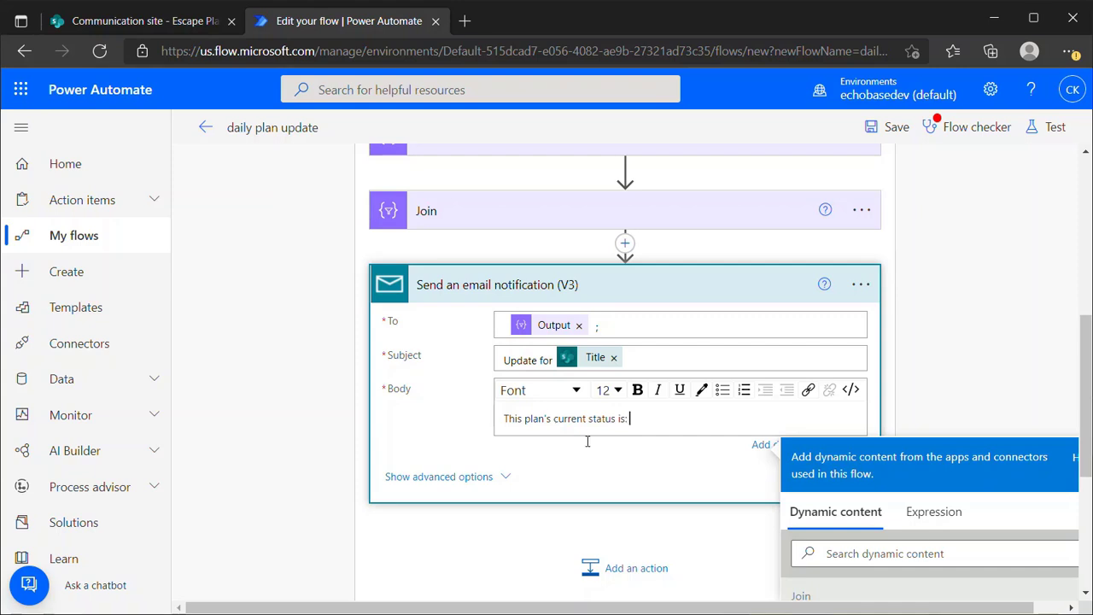
pyautogui.write('status is:')
pyautogui.scroll(-3, 684, 396)
pyautogui.scroll(-3, 820, 471)
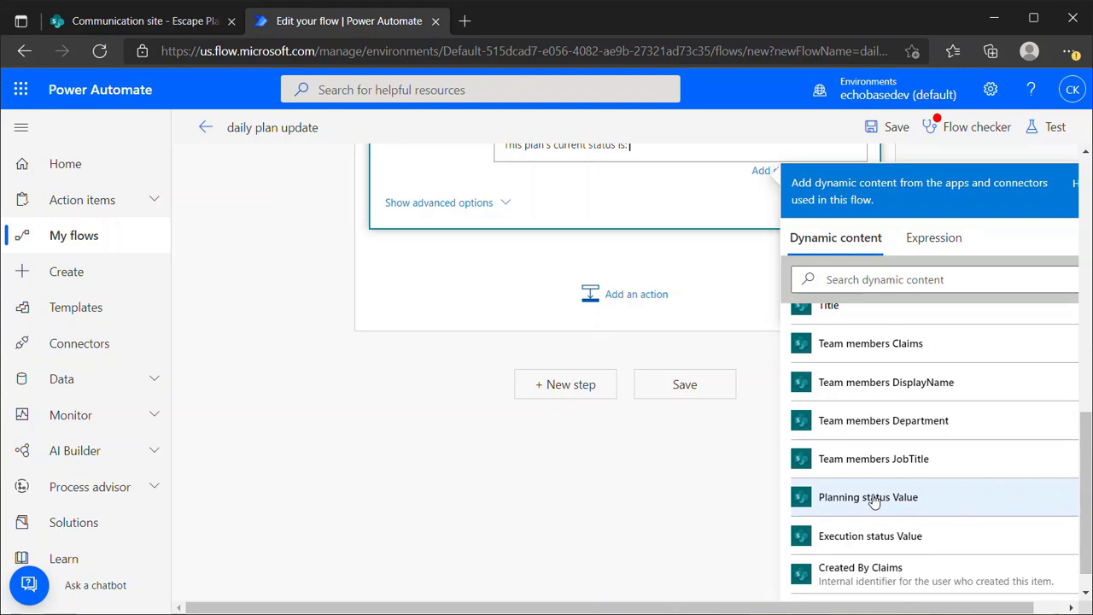
pyautogui.click(874, 503)
pyautogui.scroll(2, 872, 205)
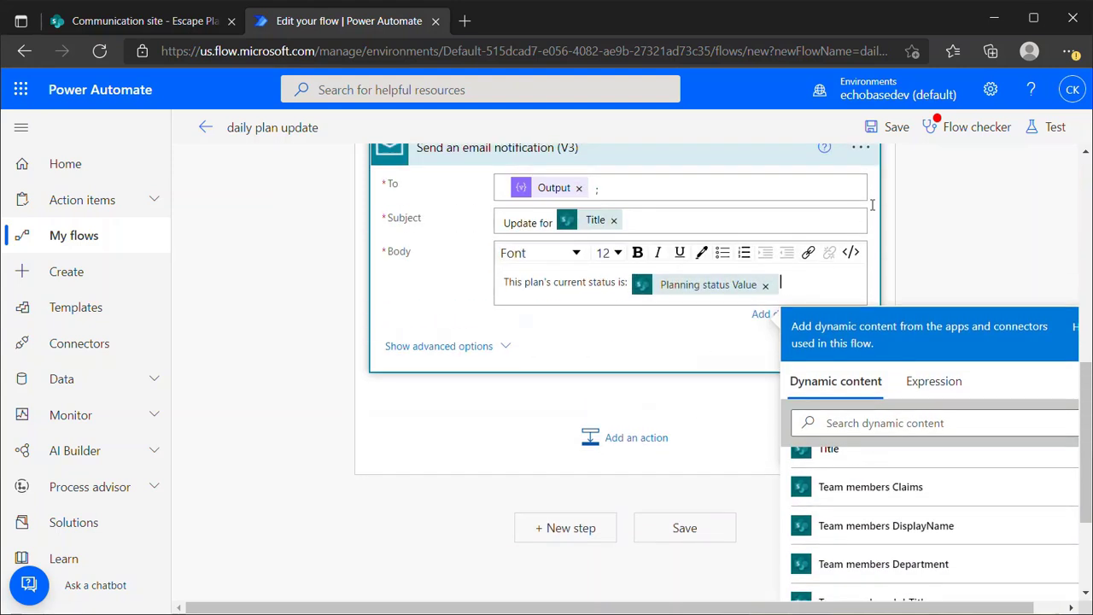
# Save the flow with its email action and test it automatically with the most recent successful trigger run.
pyautogui.click(890, 126)
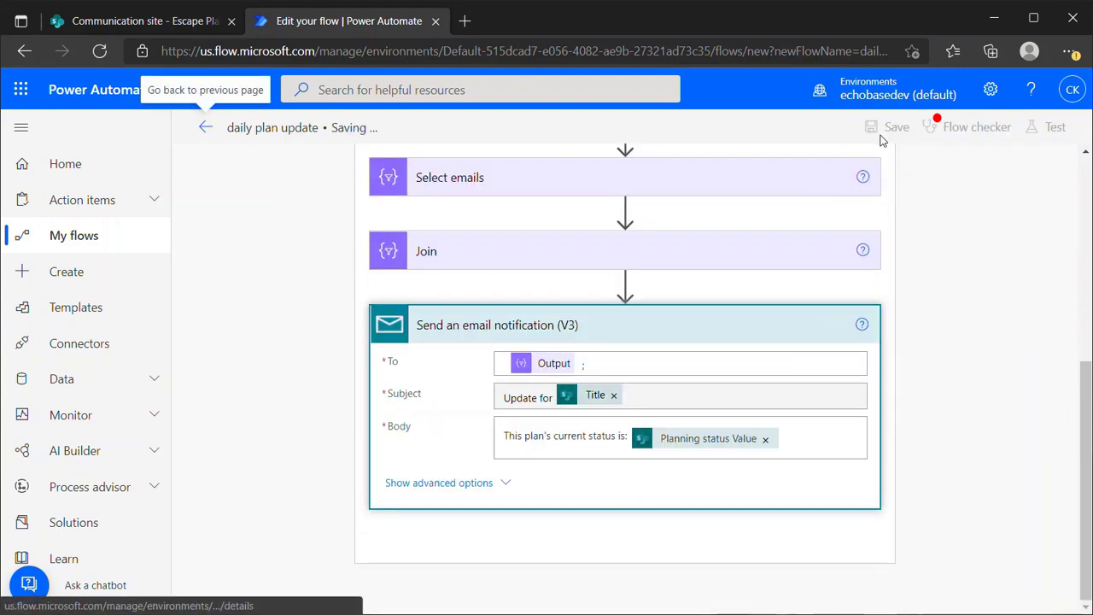
pyautogui.click(1050, 127)
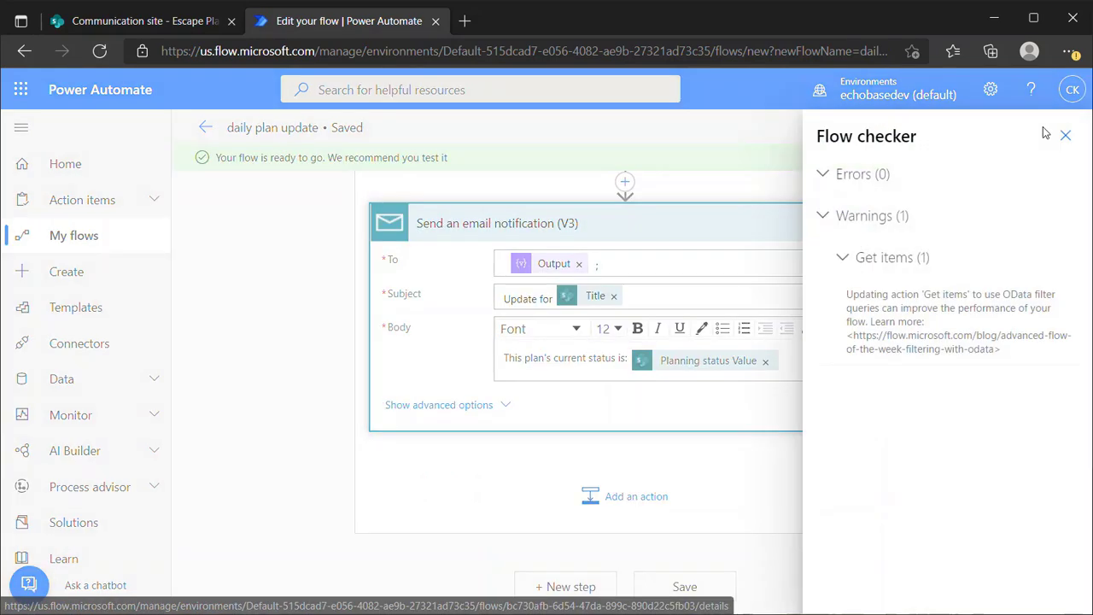
pyautogui.click(1065, 135)
pyautogui.click(1062, 135)
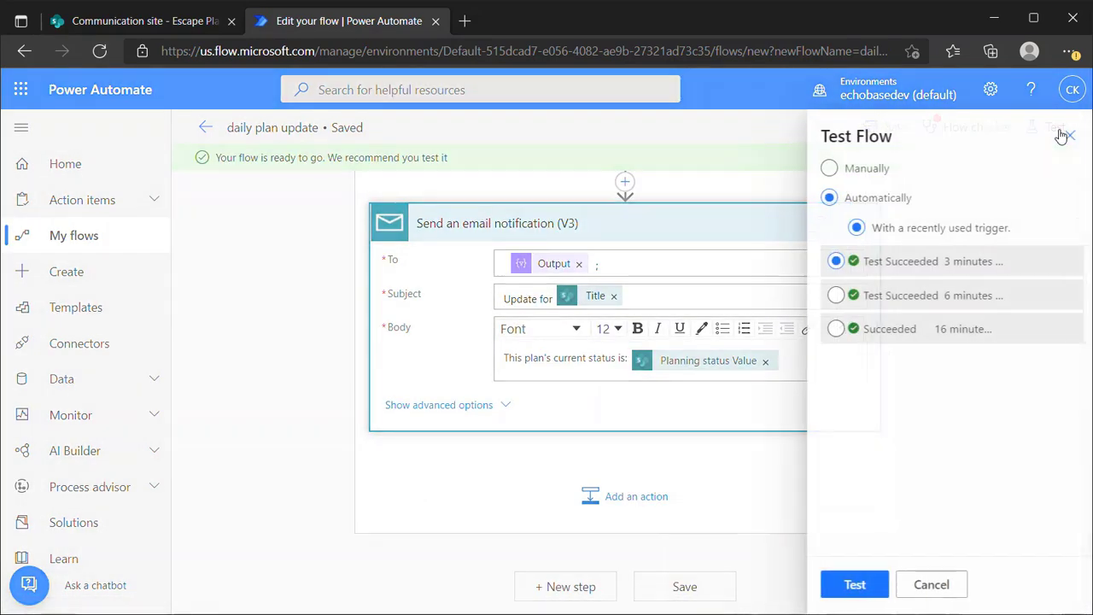
pyautogui.click(851, 585)
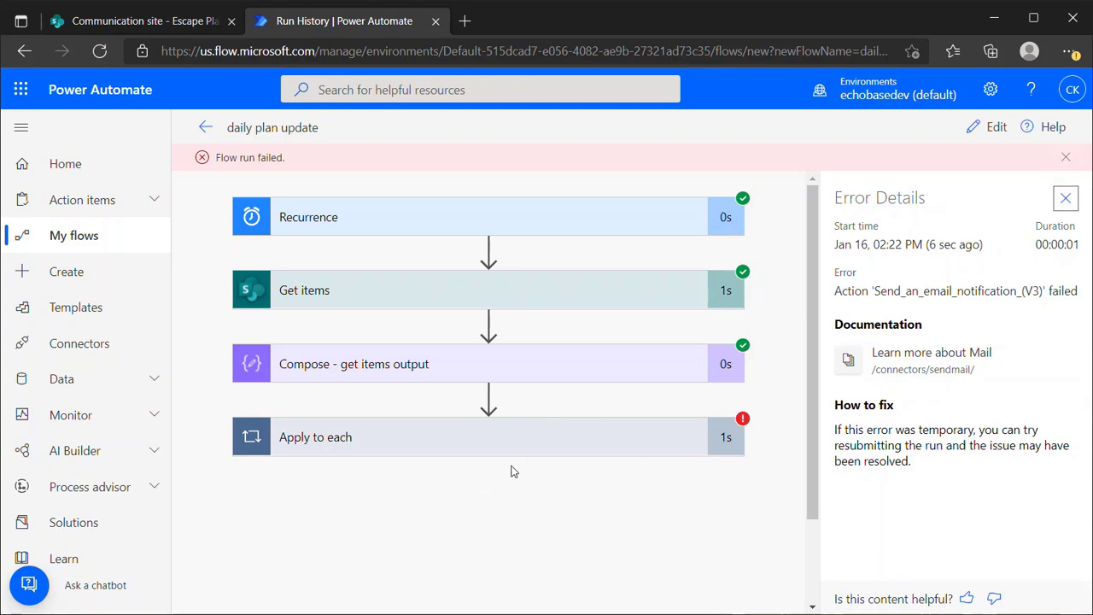
# Expand Apply to each in the new test run and examine the status of its inner actions.
pyautogui.click(520, 446)
pyautogui.scroll(-3, 520, 446)
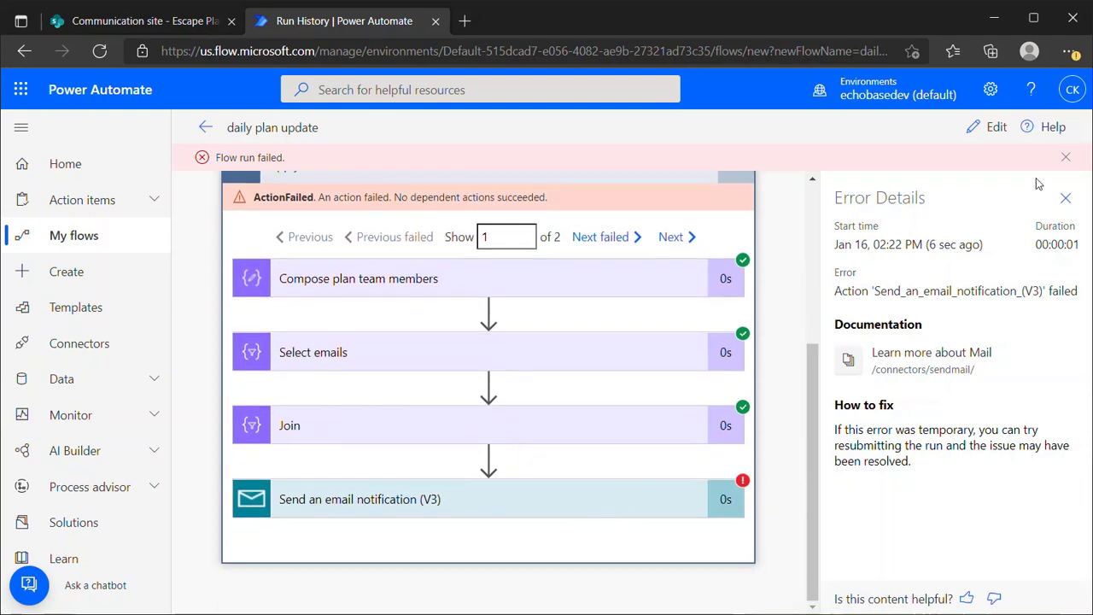
# Reopen the flow for editing and check which connections the Send an email notification (V3) action offers.
pyautogui.click(999, 129)
pyautogui.scroll(-10, 623, 435)
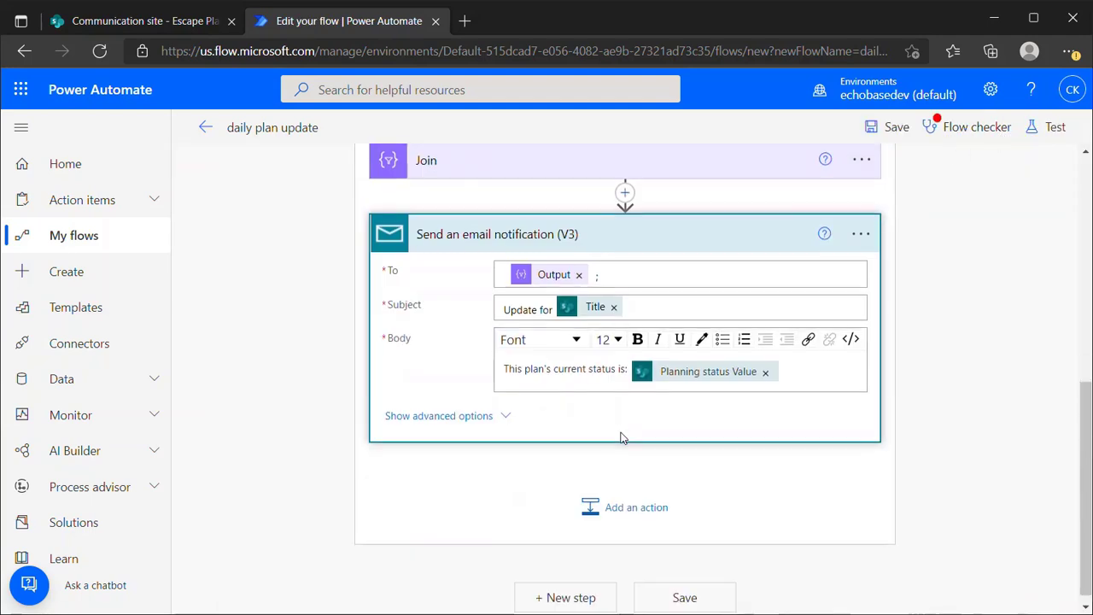
pyautogui.click(860, 234)
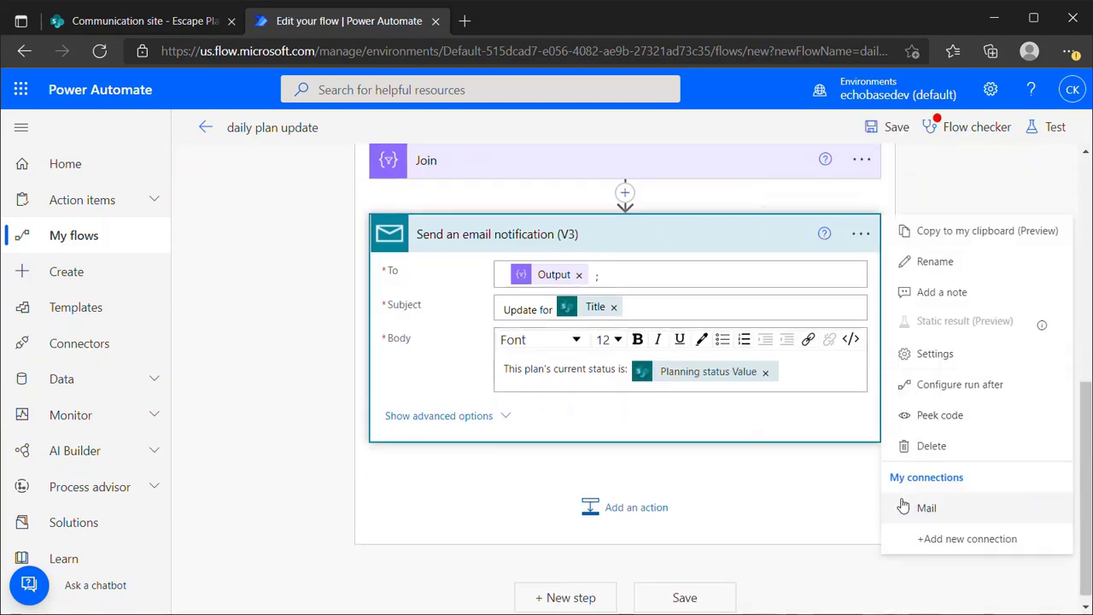
pyautogui.click(861, 239)
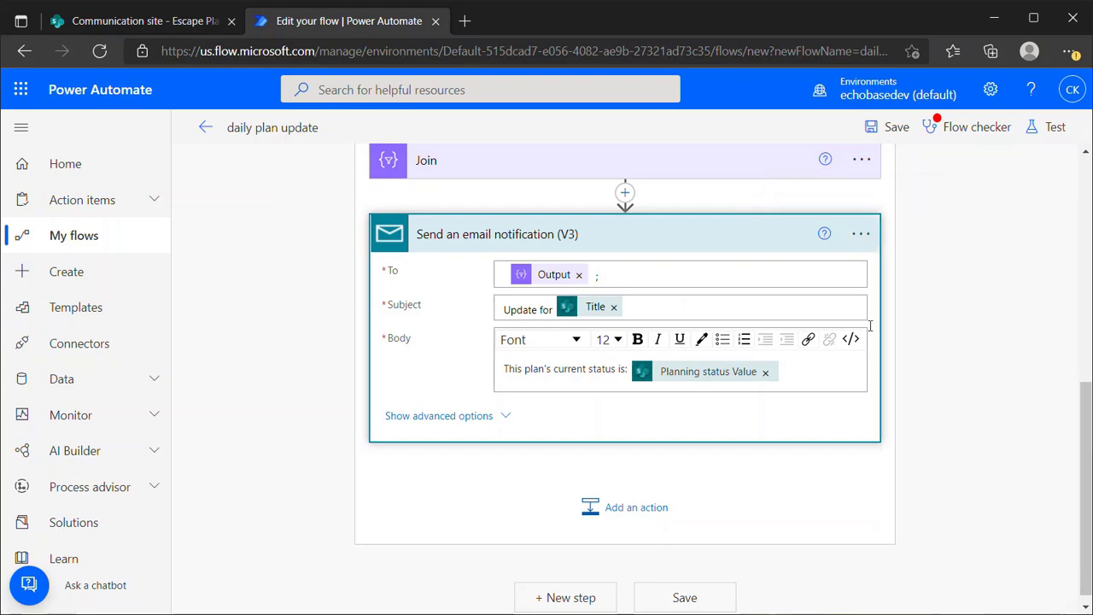
# Search for "email" and add the Office 365 Outlook Send an email (V2) action at the end of the Apply to each loop.
pyautogui.click(613, 513)
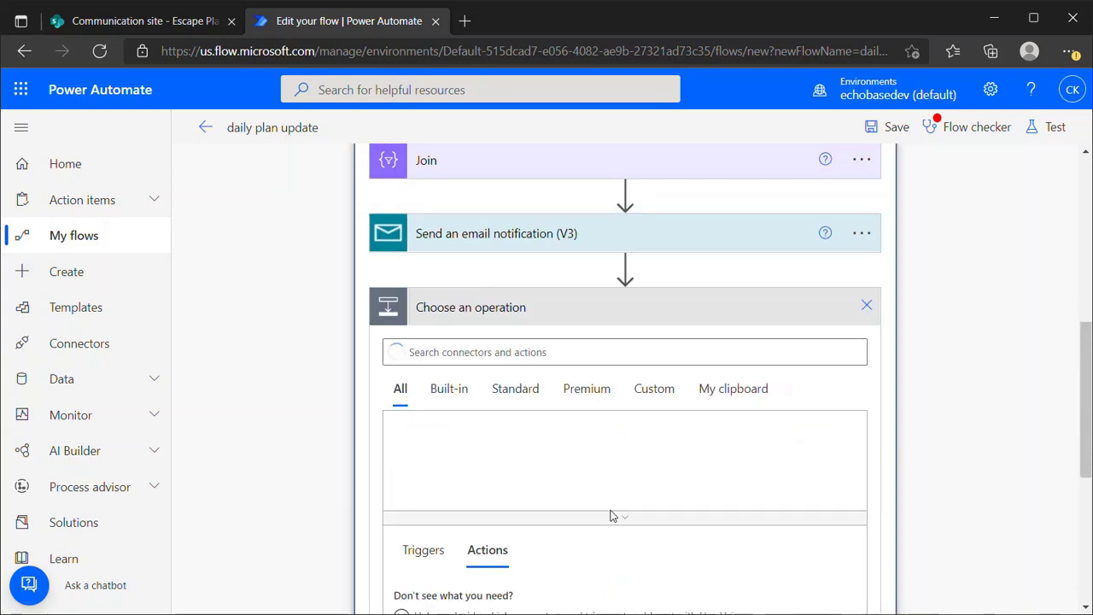
pyautogui.write('email')
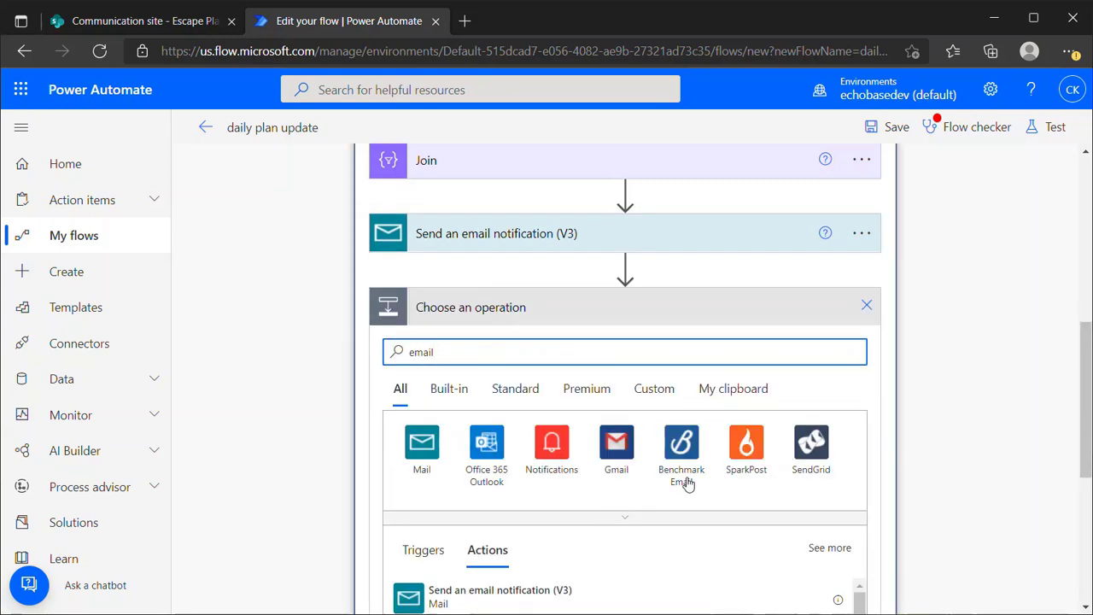
pyautogui.scroll(-2, 430, 581)
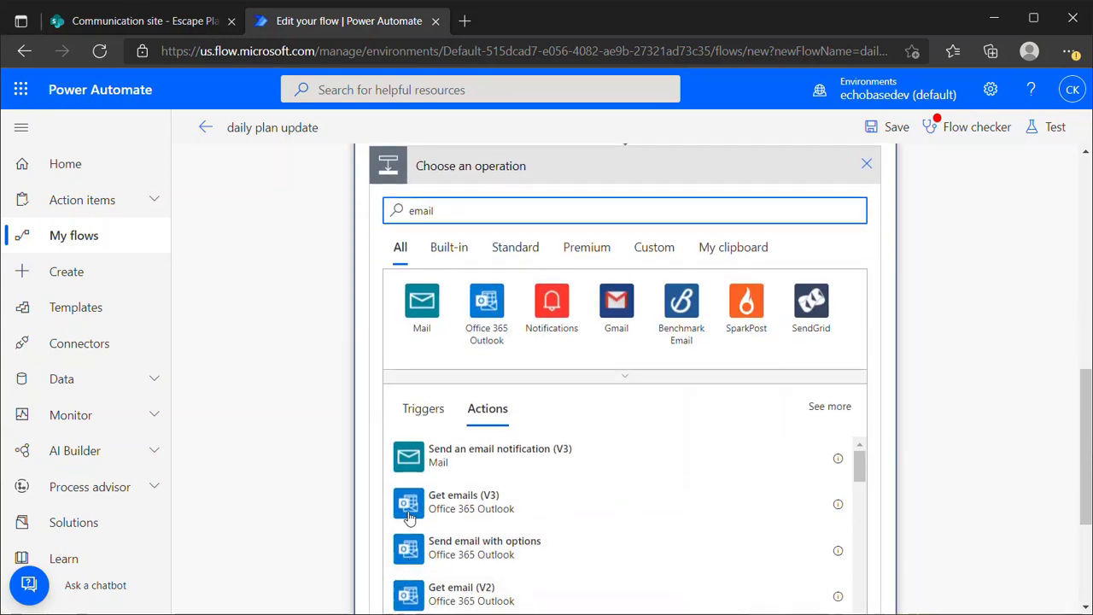
pyautogui.scroll(-1, 405, 551)
pyautogui.scroll(-1, 412, 572)
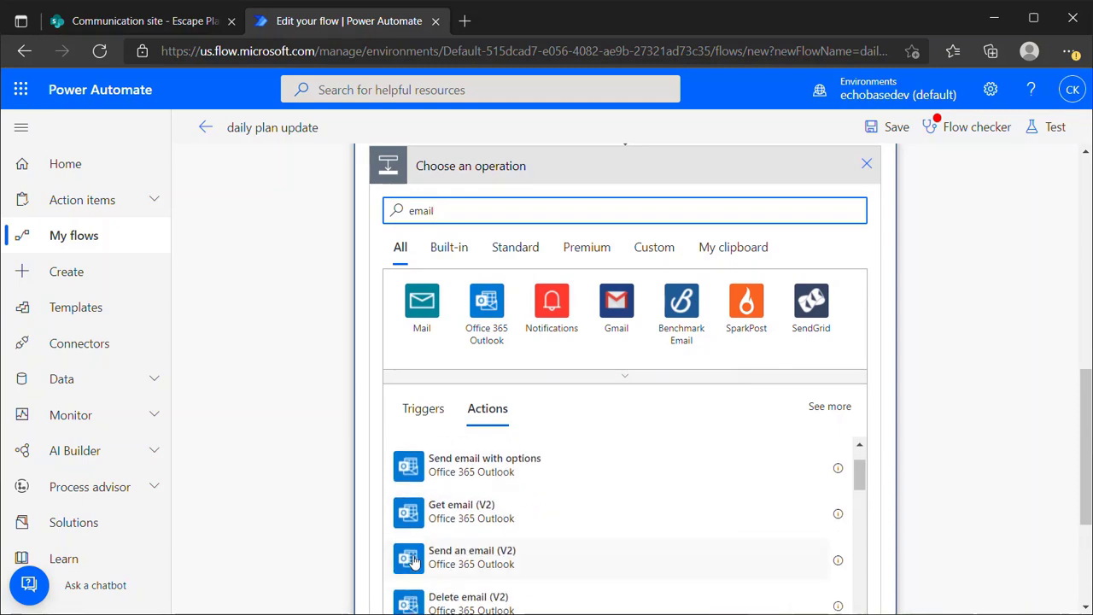
pyautogui.click(398, 556)
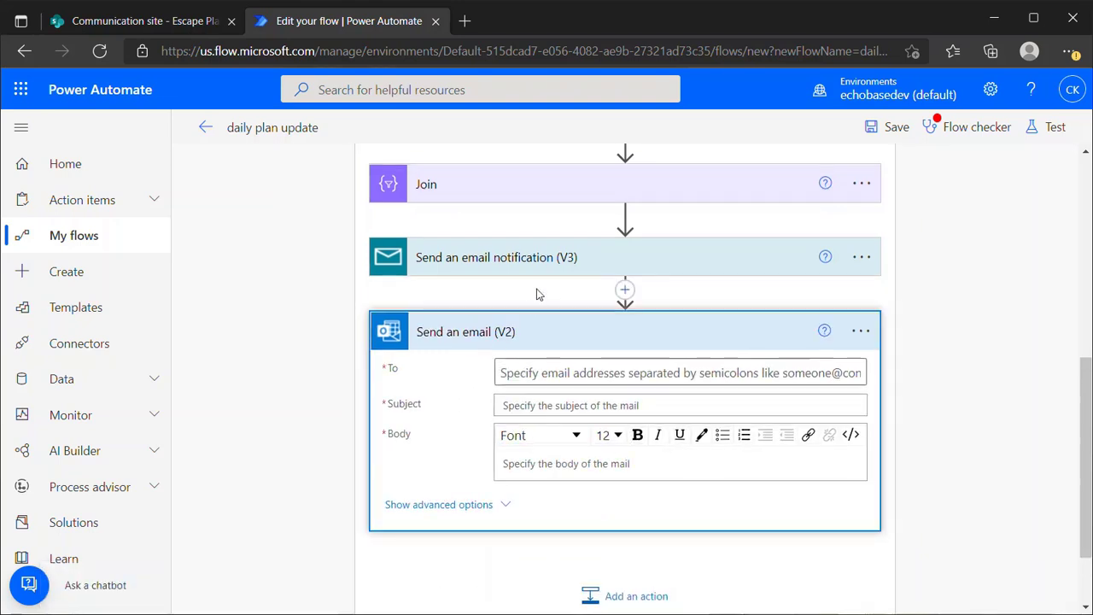
# Copy the subject "Update for" with the Title value from the email notification into the Send an email (V2) subject.
pyautogui.click(566, 258)
pyautogui.click(614, 294)
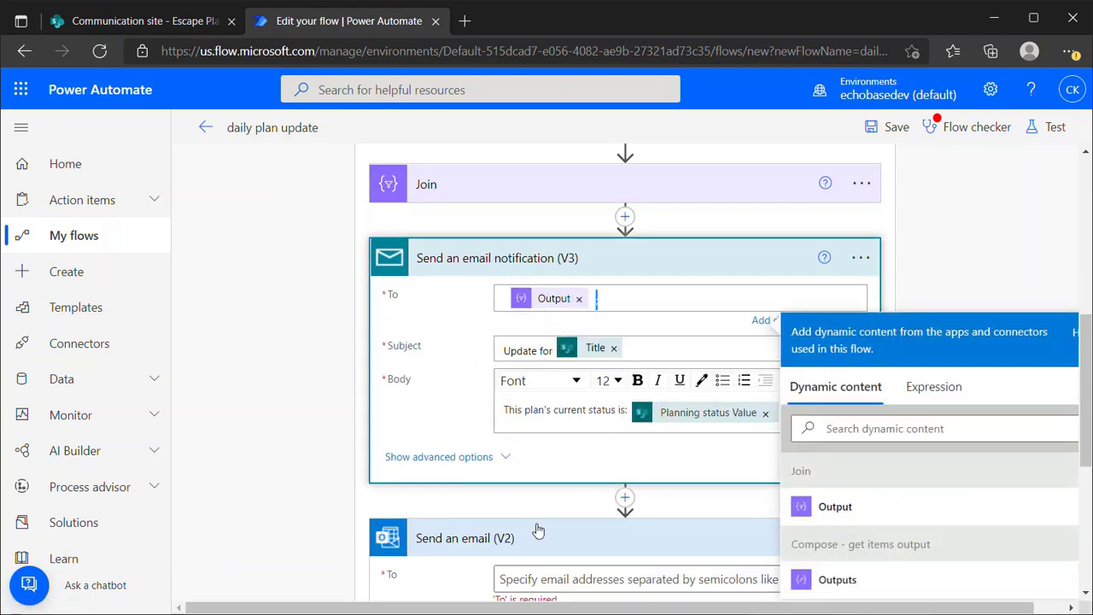
pyautogui.scroll(-2, 540, 523)
pyautogui.moveTo(504, 213); pyautogui.dragTo(718, 205)
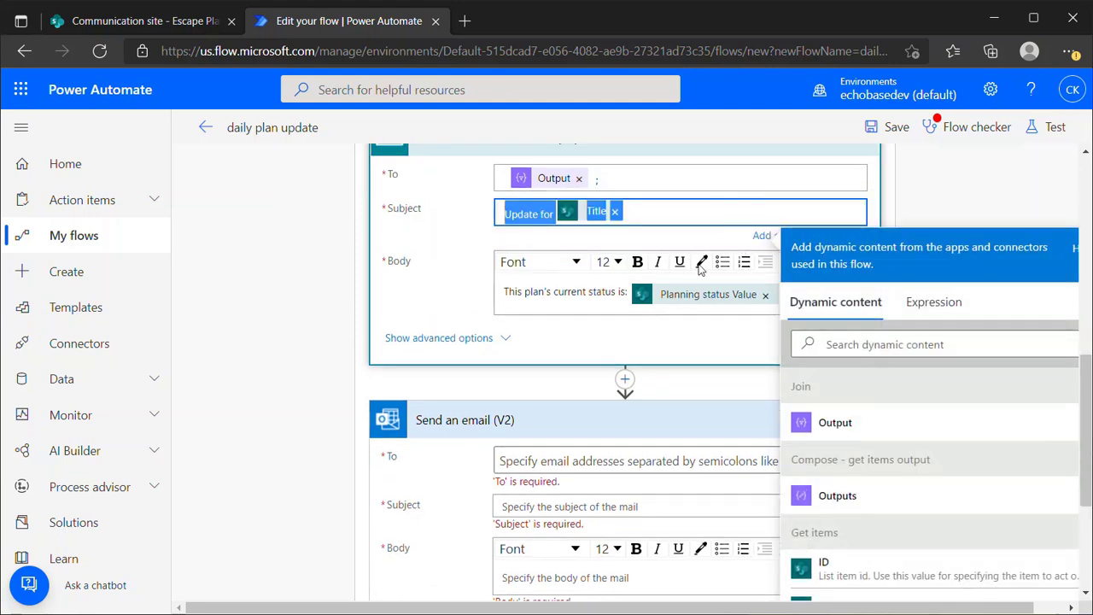
pyautogui.hotkey('ctrl', 'c')
pyautogui.click(513, 506)
pyautogui.hotkey('ctrl', 'v')
# Set the recipient of Send an email (V2) to the Join action's Output dynamic value.
pyautogui.click(567, 451)
pyautogui.scroll(-4, 858, 422)
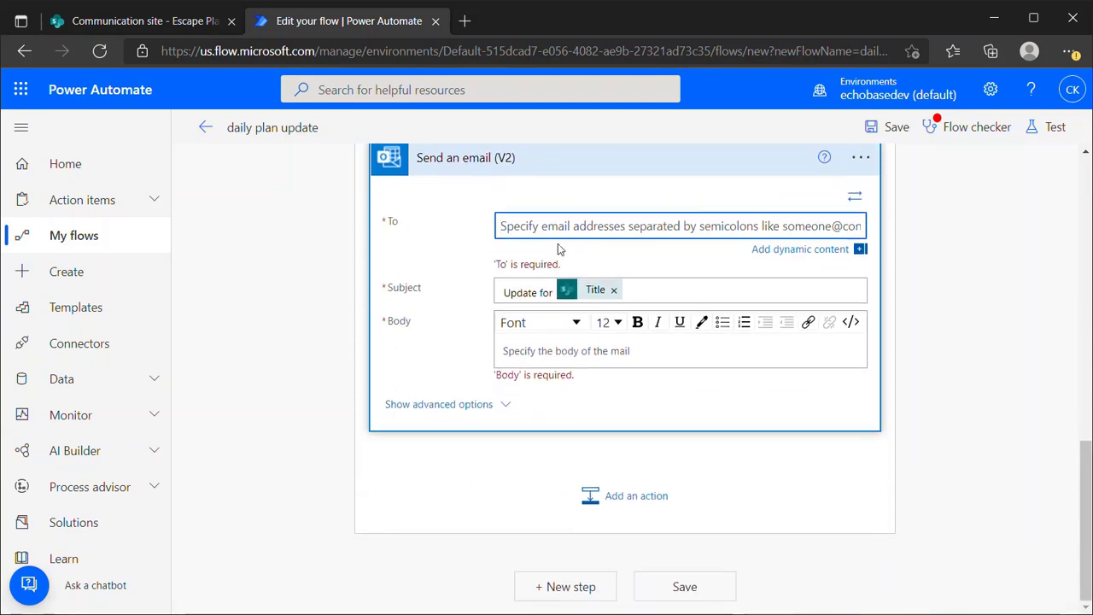
pyautogui.click(560, 227)
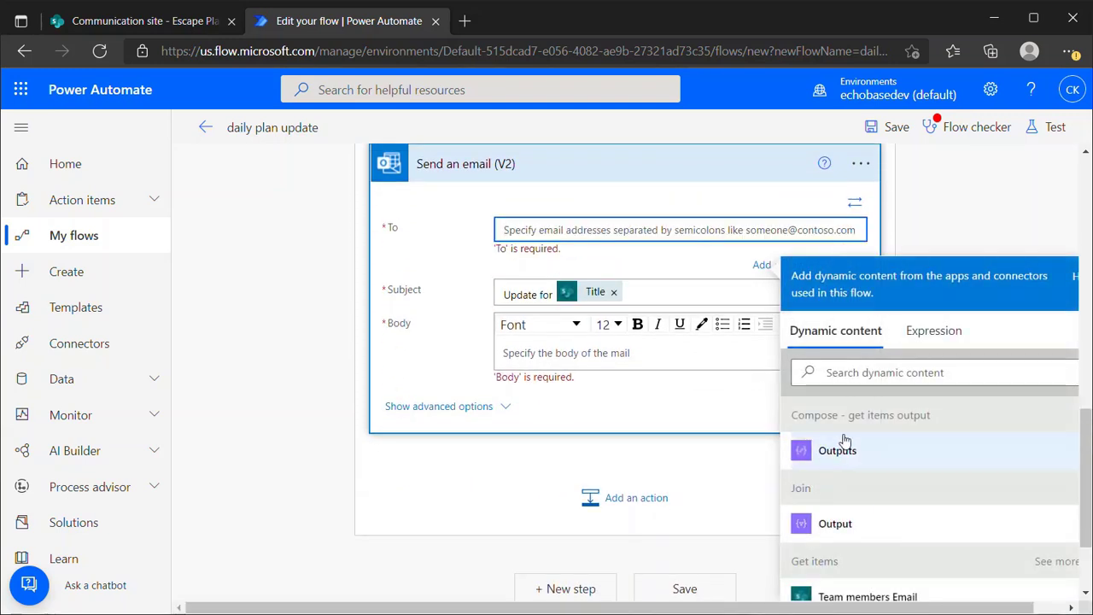
pyautogui.click(833, 523)
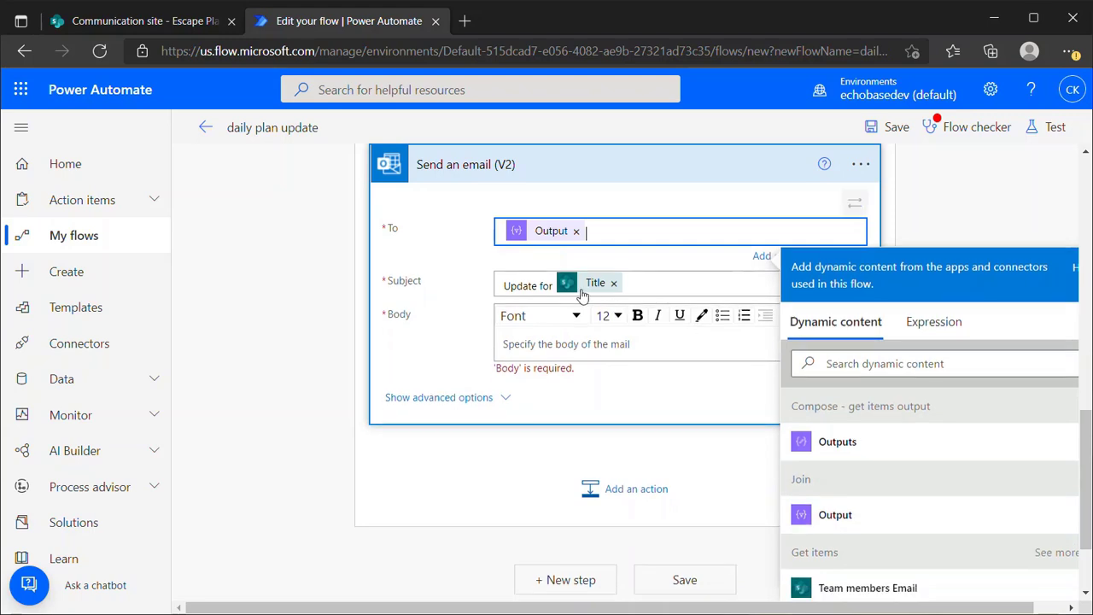
# Copy the status sentence with its Planning status Value from the email notification into the Send an email (V2) body.
pyautogui.scroll(2, 581, 288)
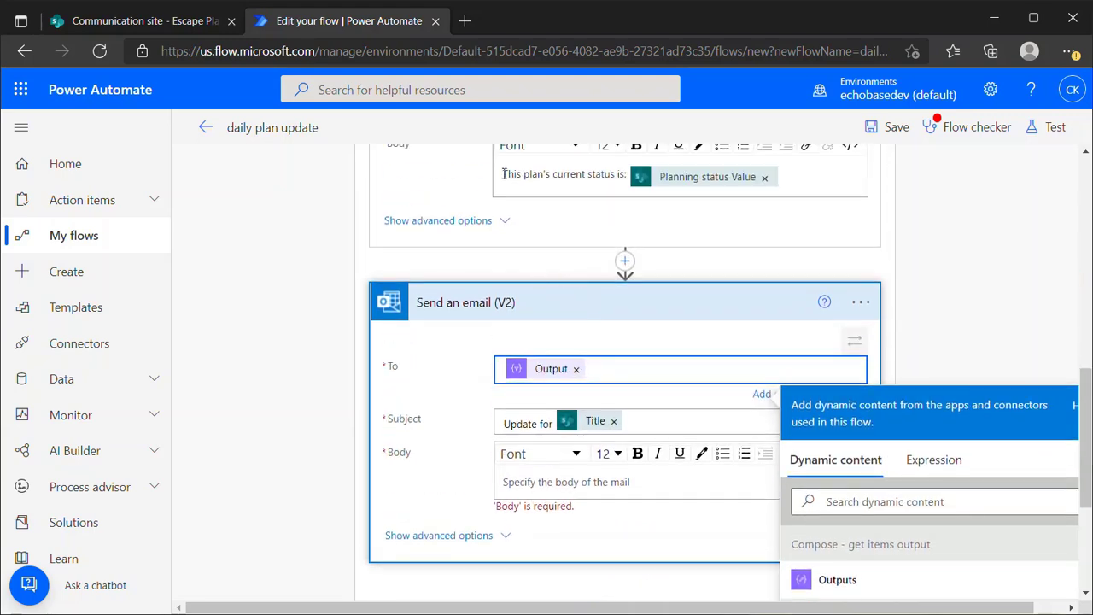
pyautogui.moveTo(504, 173); pyautogui.dragTo(801, 243)
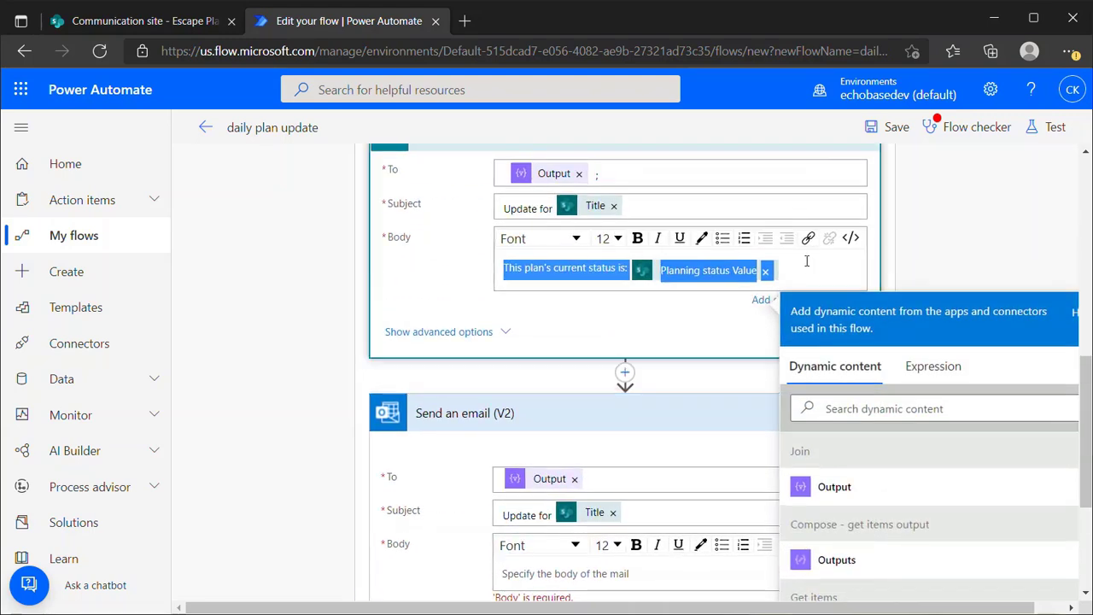
pyautogui.scroll(-2, 564, 387)
pyautogui.click(563, 439)
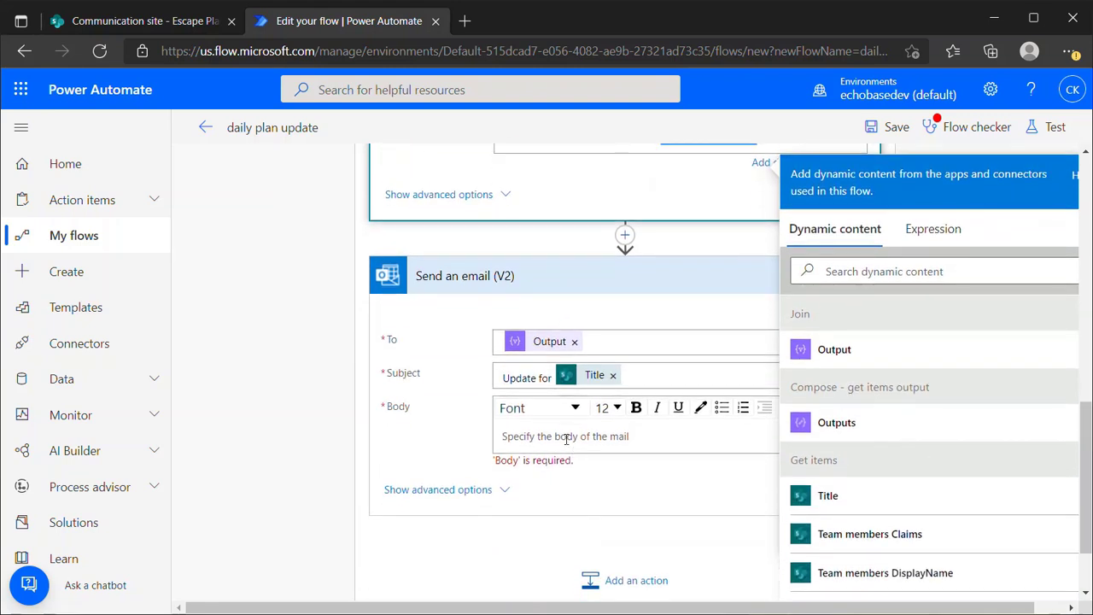
pyautogui.hotkey('ctrl', 'v')
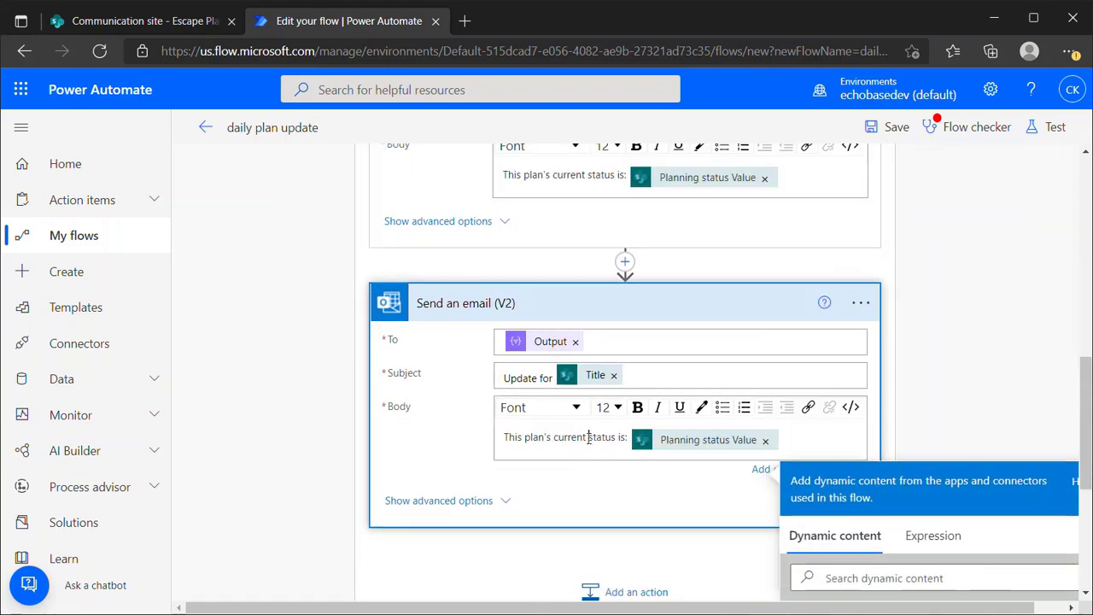
# Insert "planning" before "status" in the Send an email (V2) body, making it "This plan's current planning status is:".
pyautogui.click(589, 438)
pyautogui.write('Plannin')
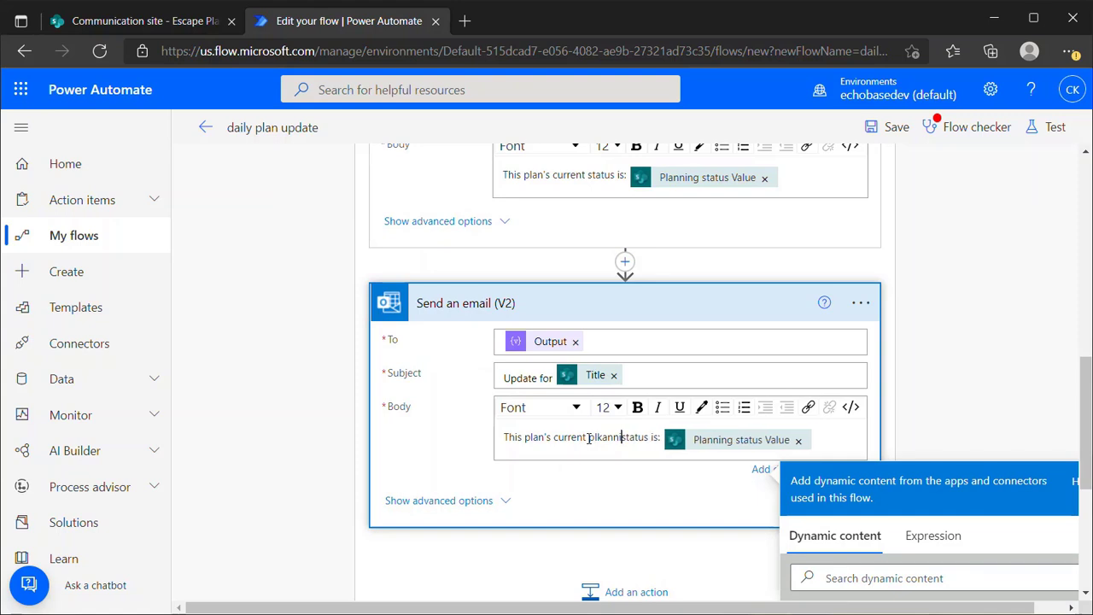
pyautogui.press('BackSpace')
pyautogui.press('BackSpace')
pyautogui.press('BackSpace')
pyautogui.press('BackSpace')
pyautogui.press('BackSpace')
pyautogui.press('BackSpace')
pyautogui.press('BackSpace')
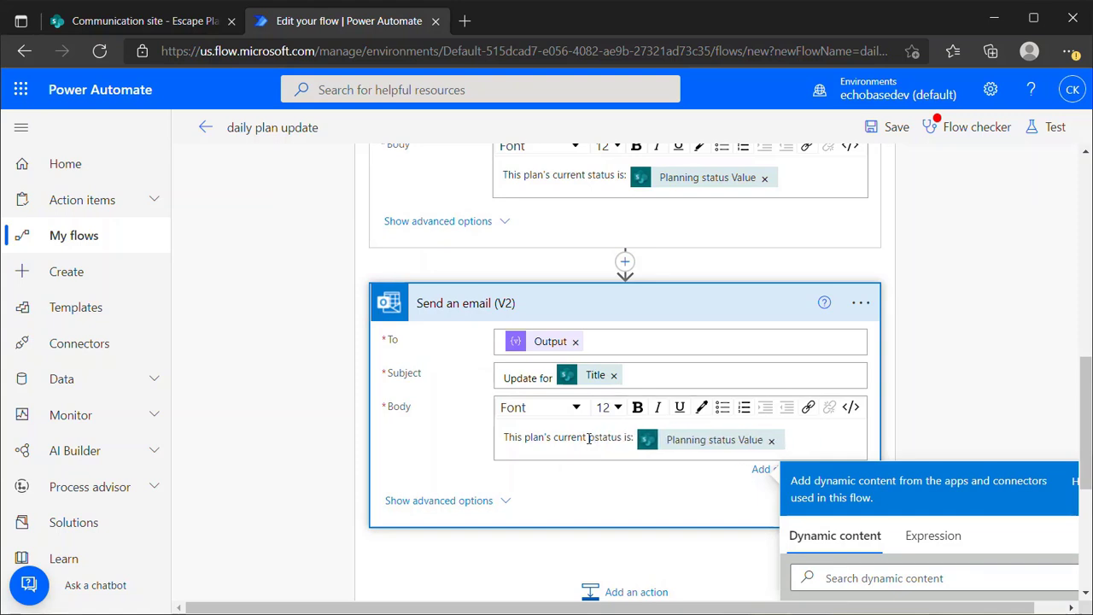
pyautogui.write('planning')
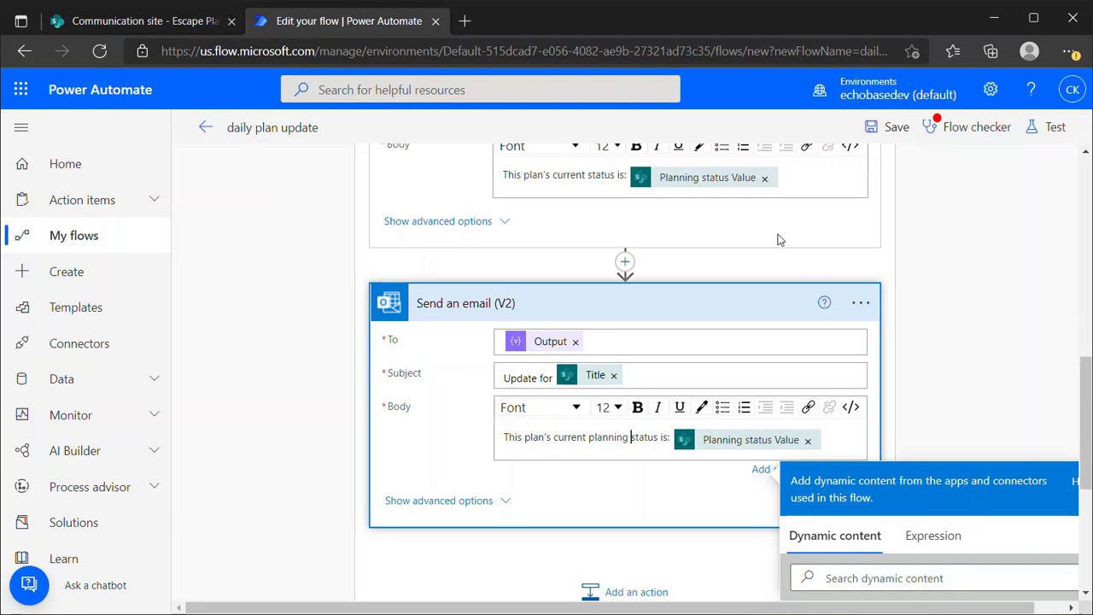
# Delete the Send an email notification (V3) action from the Apply to each loop.
pyautogui.scroll(2, 778, 239)
pyautogui.click(861, 246)
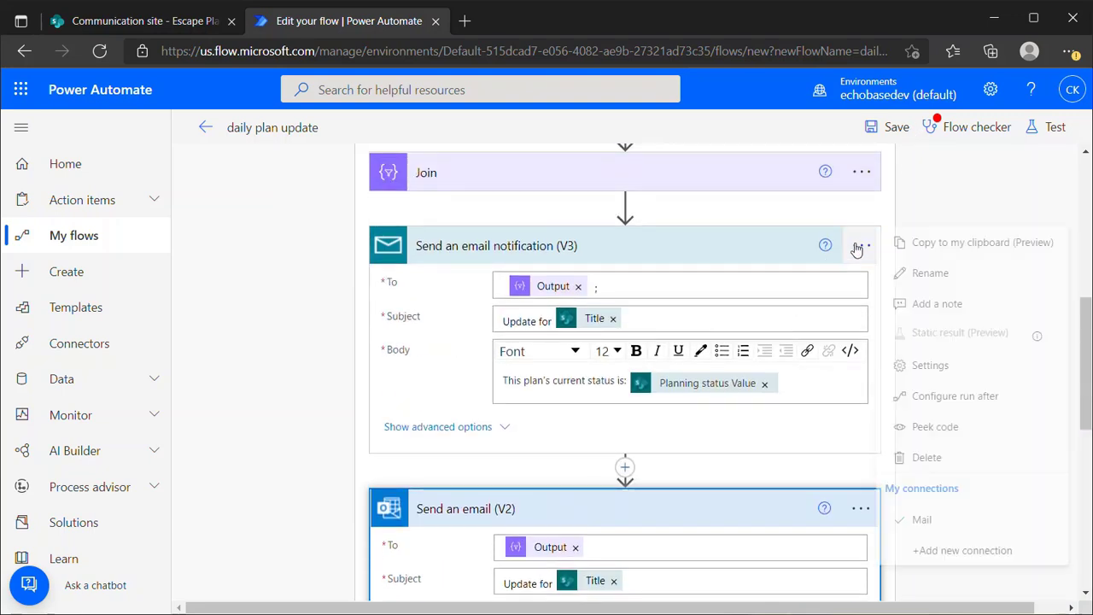
pyautogui.click(905, 457)
pyautogui.click(561, 381)
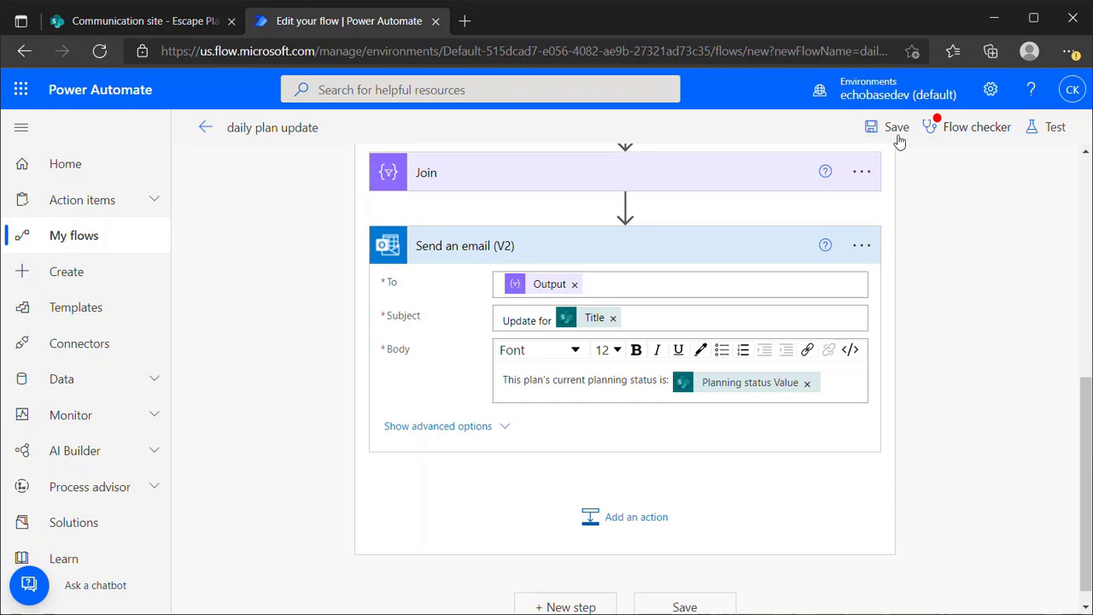
# Save the flow and test it automatically using the most recent trigger run.
pyautogui.click(885, 135)
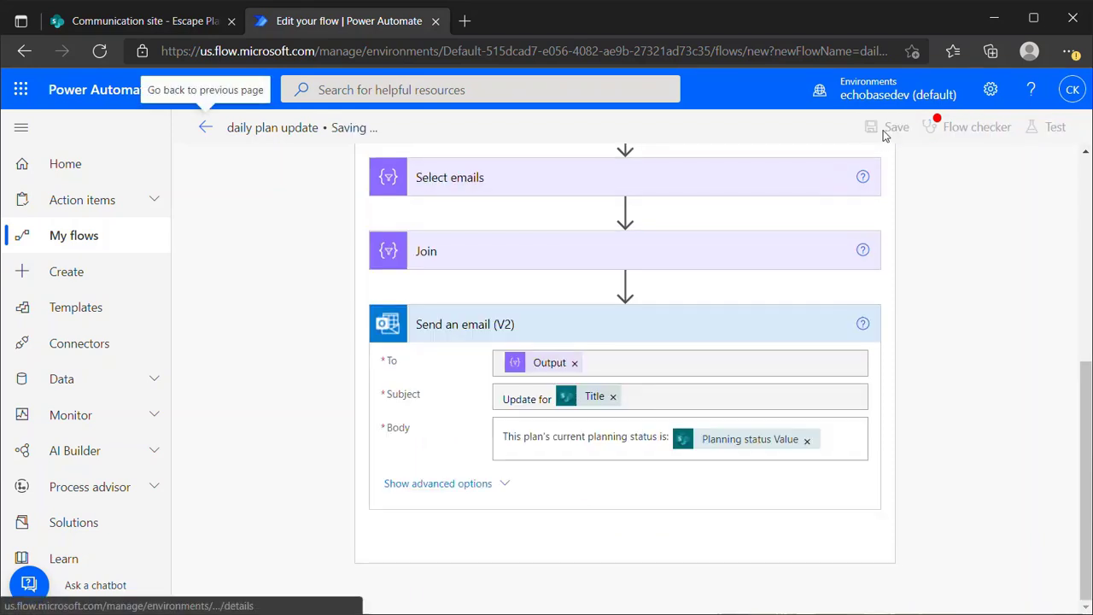
pyautogui.click(1066, 136)
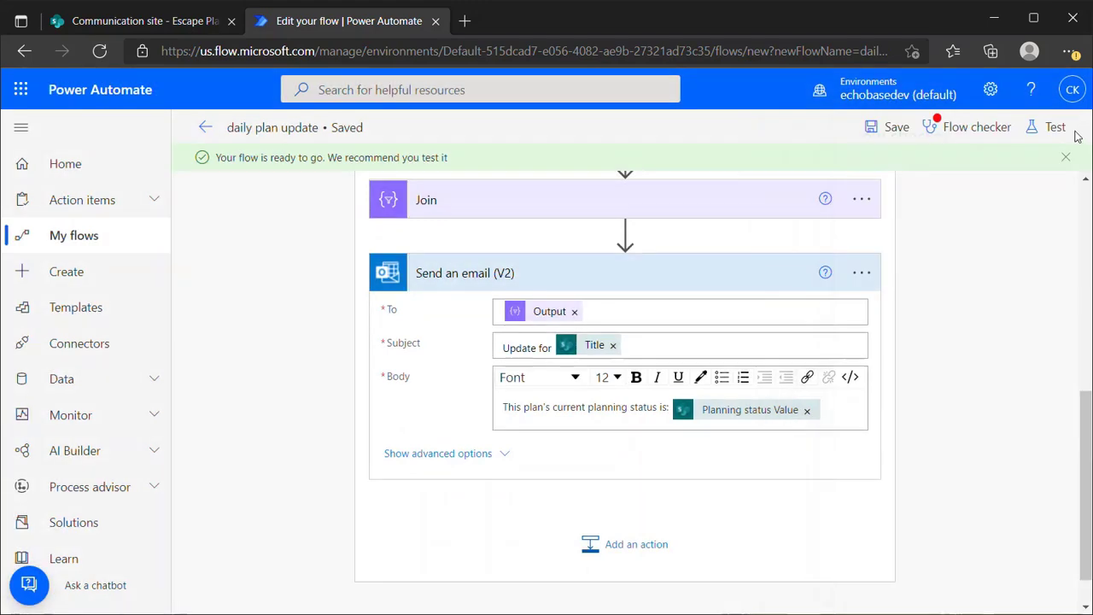
pyautogui.click(1068, 134)
pyautogui.click(831, 262)
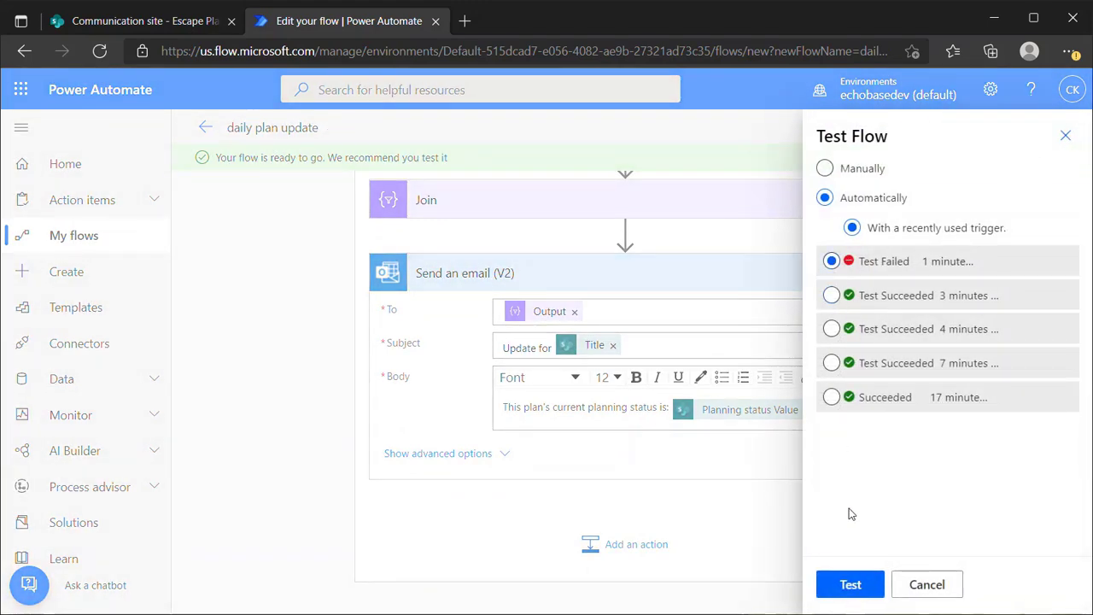
pyautogui.click(851, 584)
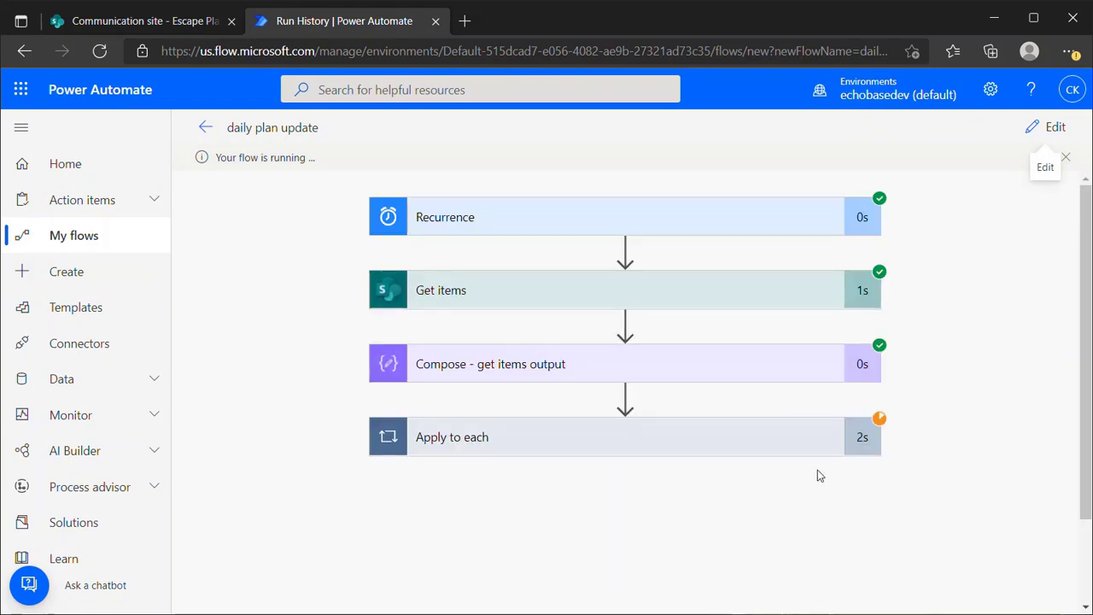
# Expand Apply to each in the new run and examine the recipients, subject and body of the first iteration's email.
pyautogui.click(756, 447)
pyautogui.scroll(-3, 735, 438)
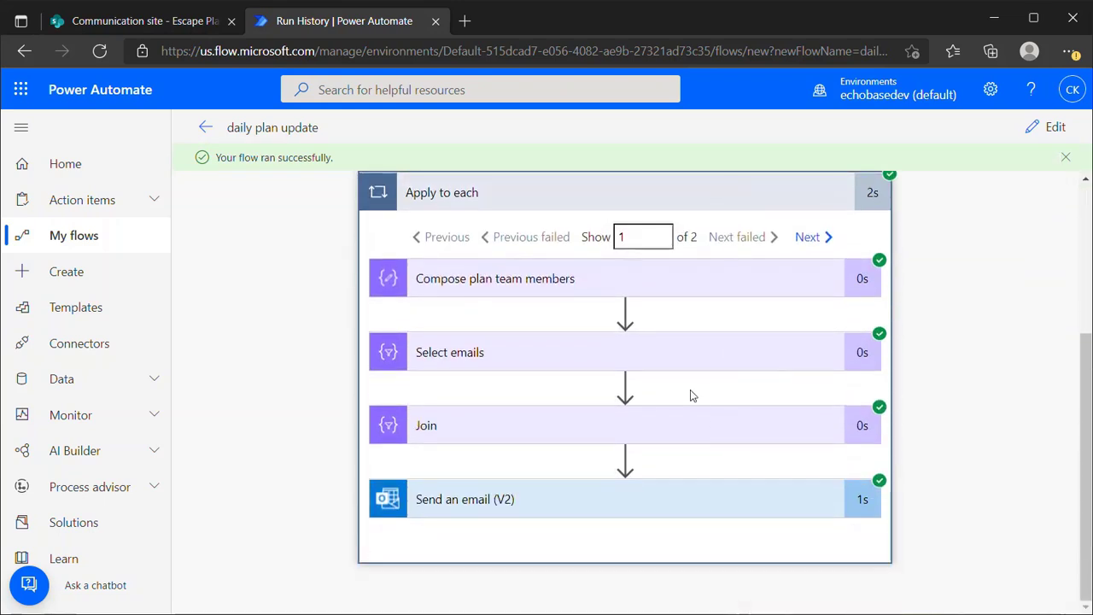
pyautogui.scroll(1, 690, 392)
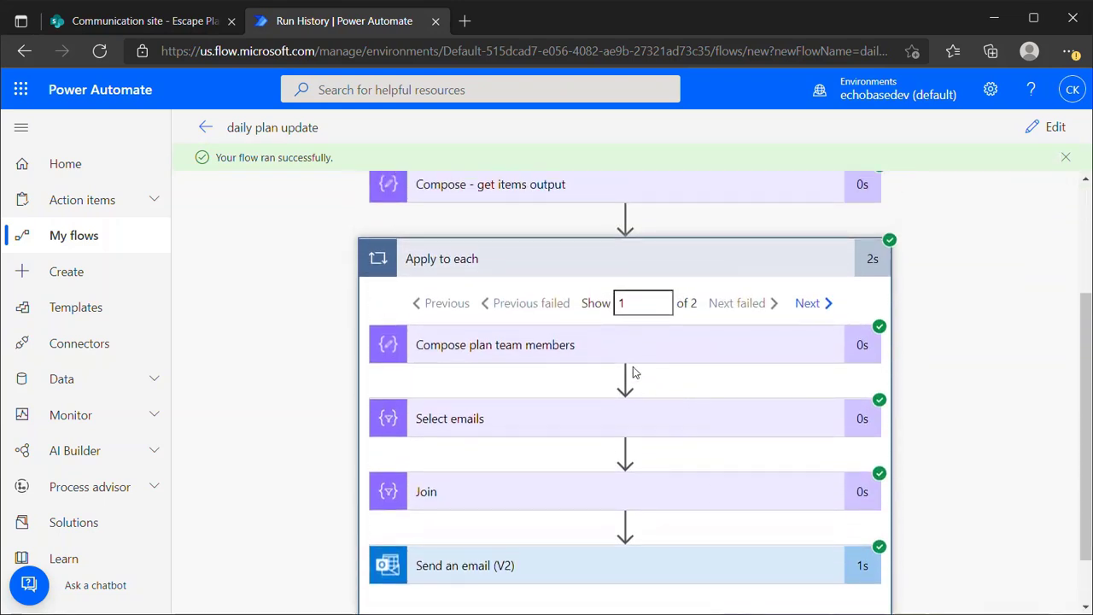
pyautogui.click(655, 565)
pyautogui.scroll(-3, 659, 454)
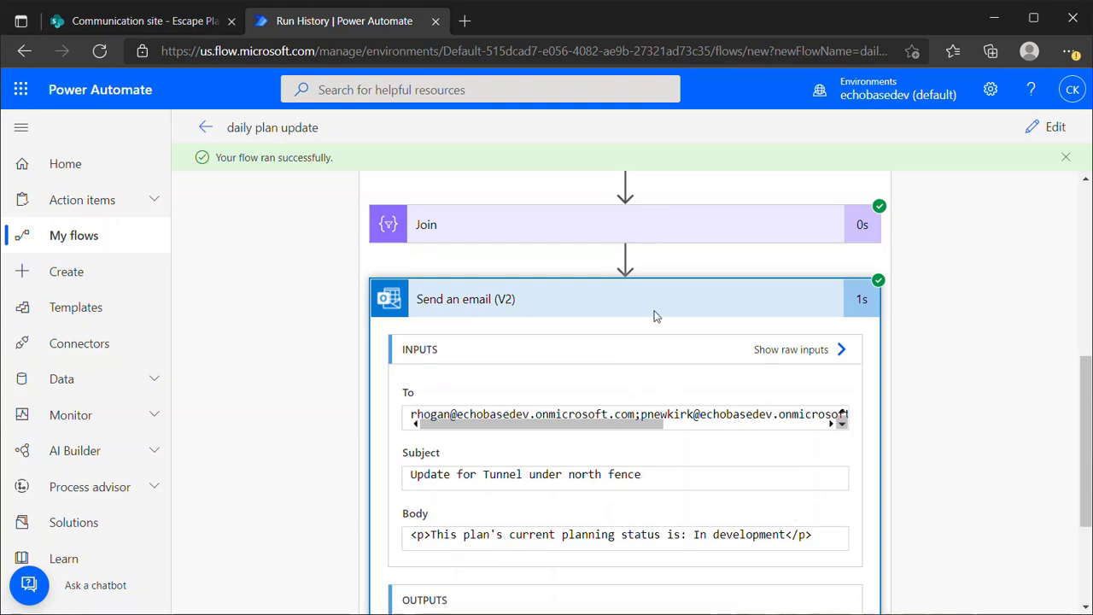
pyautogui.scroll(3, 674, 286)
pyautogui.scroll(-4, 687, 369)
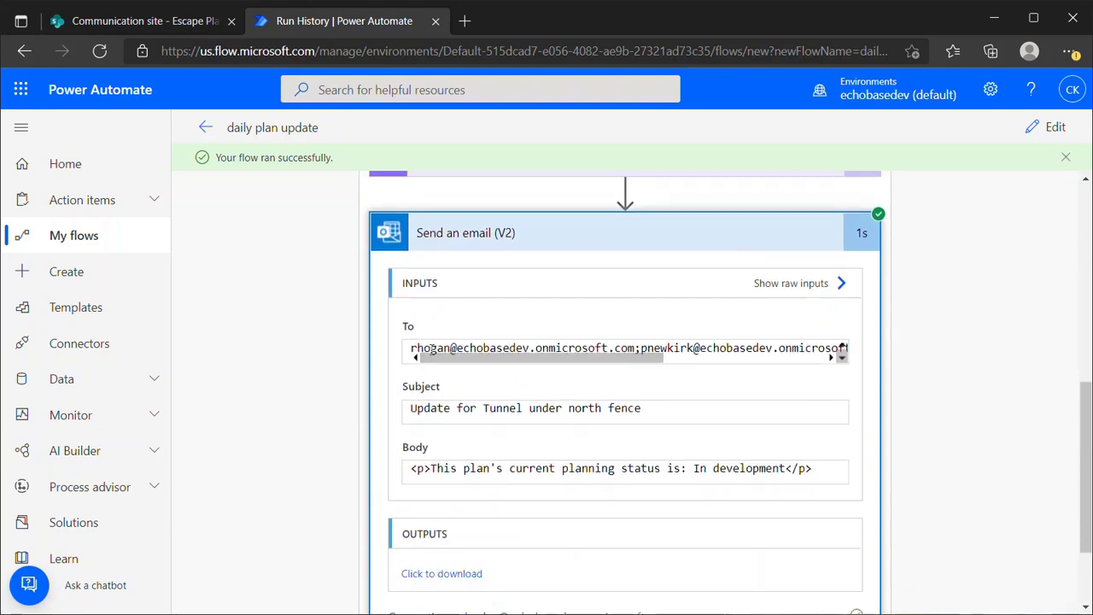
pyautogui.moveTo(463, 347); pyautogui.dragTo(411, 348)
pyautogui.moveTo(794, 343); pyautogui.dragTo(822, 350)
pyautogui.scroll(4, 673, 359)
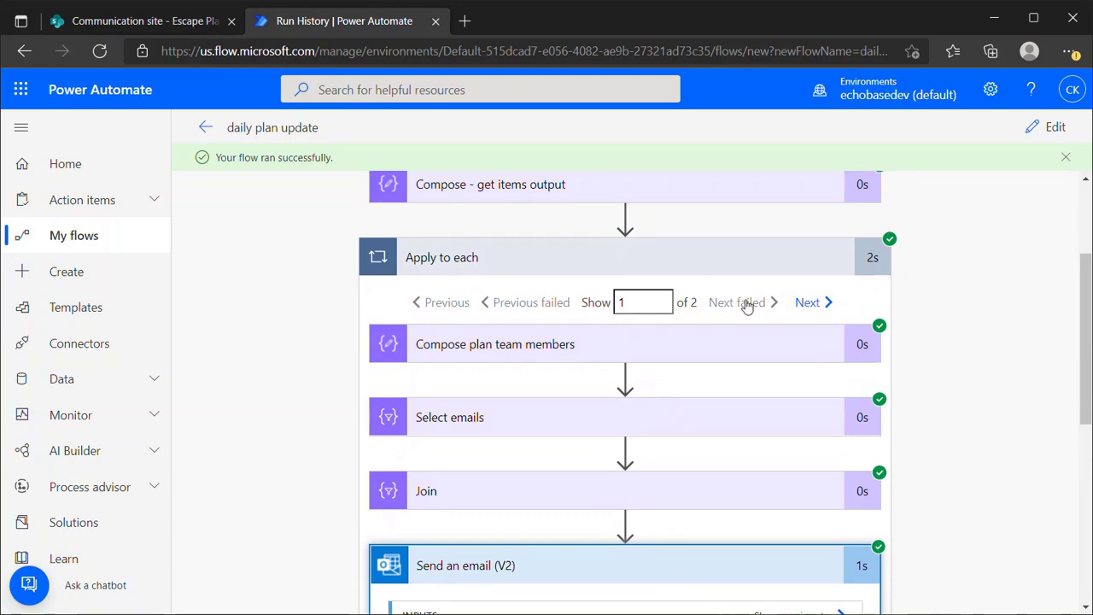
# Go to the second Apply to each iteration and examine its email's recipients, subject and body.
pyautogui.click(808, 305)
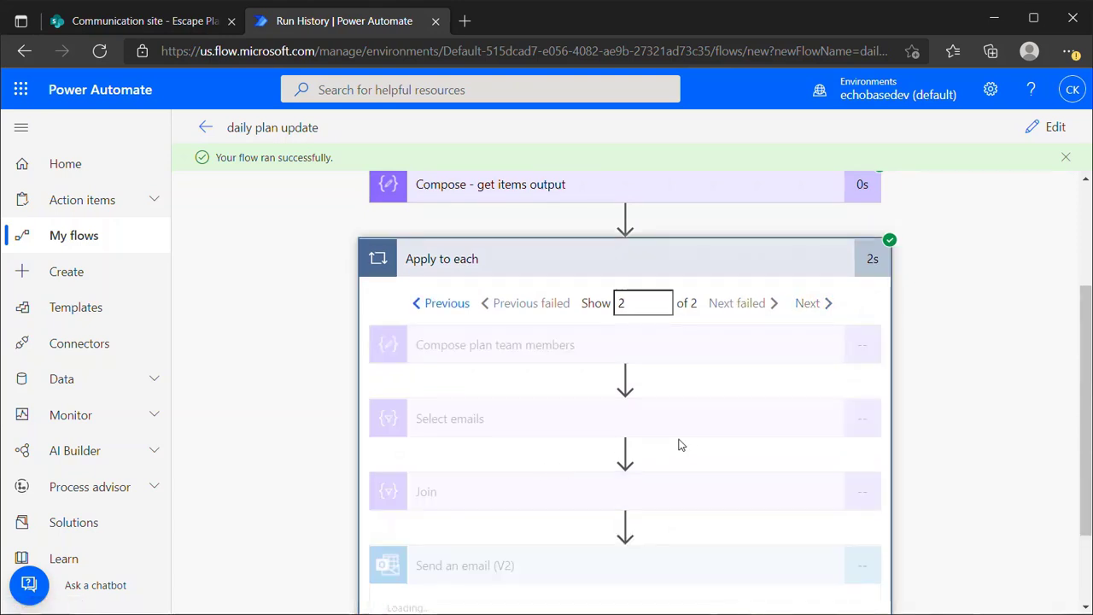
pyautogui.scroll(-2, 683, 427)
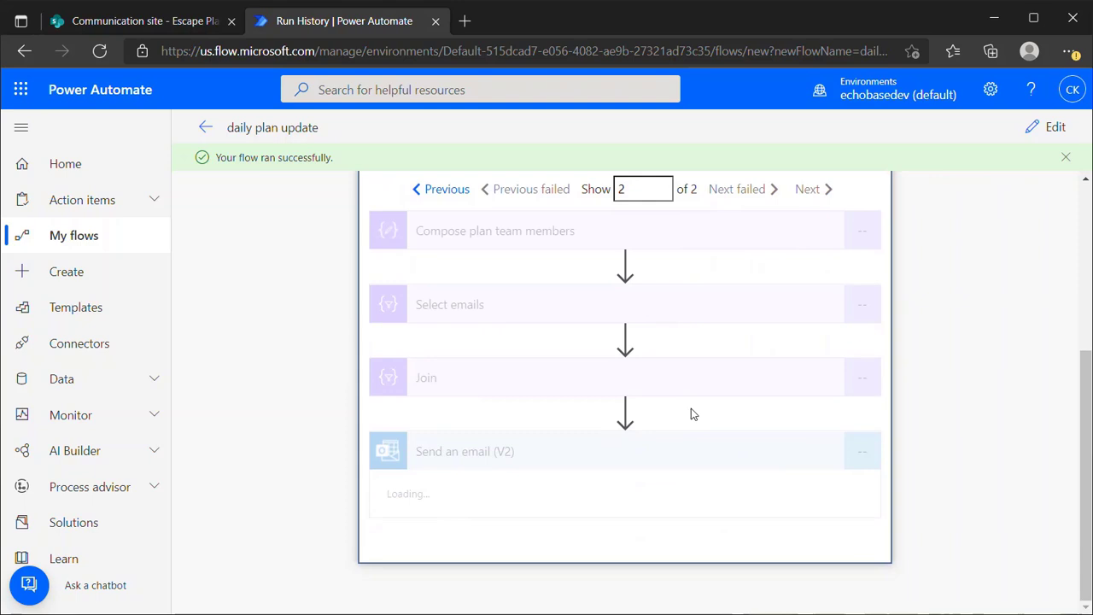
pyautogui.scroll(-2, 699, 440)
pyautogui.scroll(-1, 699, 440)
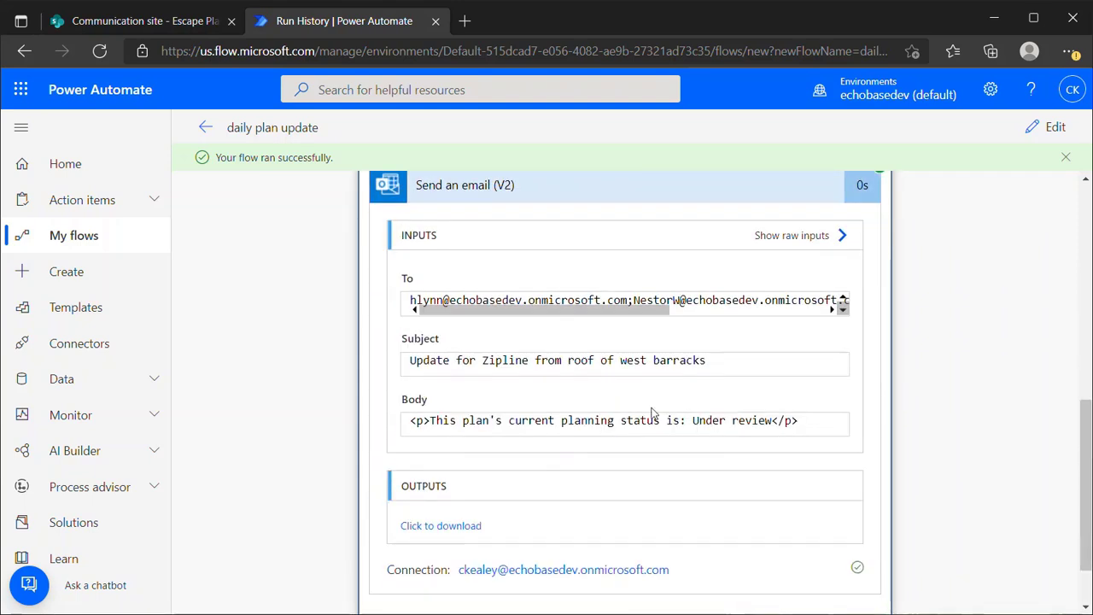
pyautogui.click(415, 362)
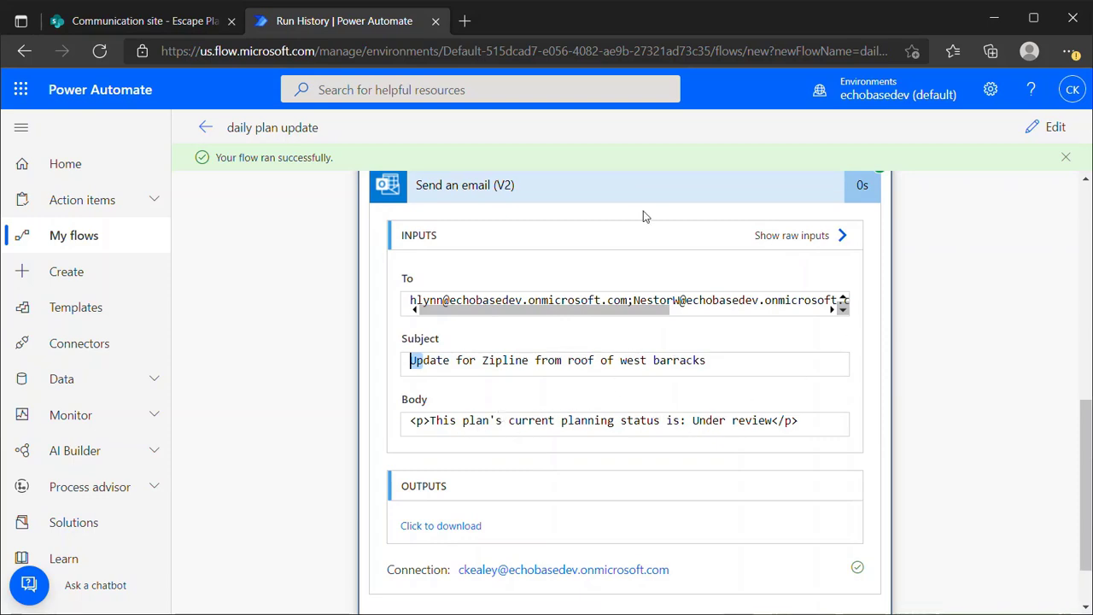
# Review the run's action sequence with Apply to each collapsed and expanded, and examine the Select emails inputs in the second iteration.
pyautogui.scroll(10, 726, 243)
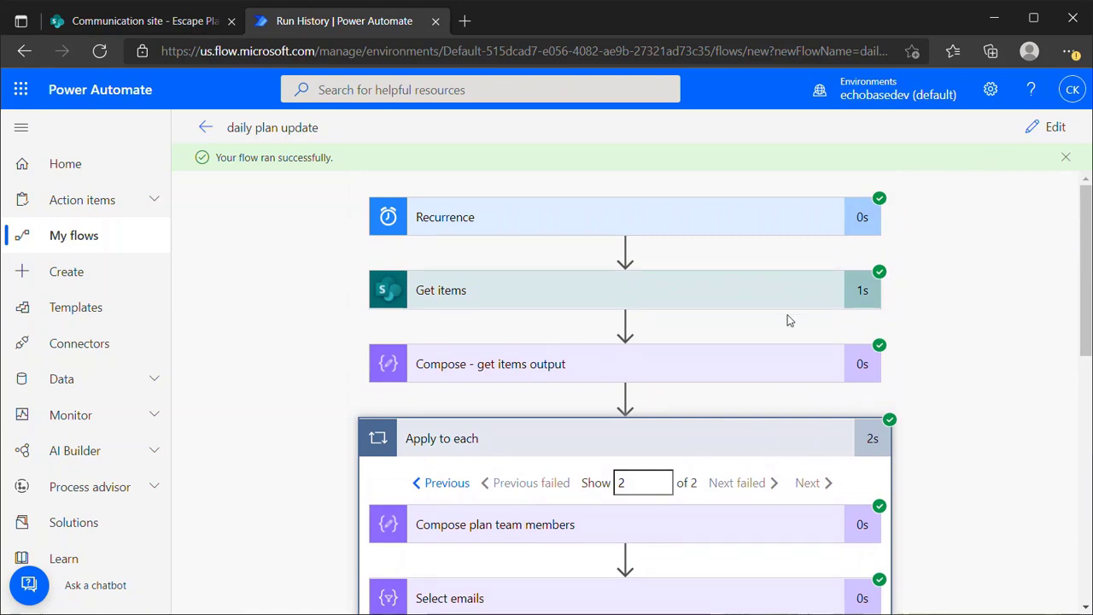
pyautogui.click(583, 451)
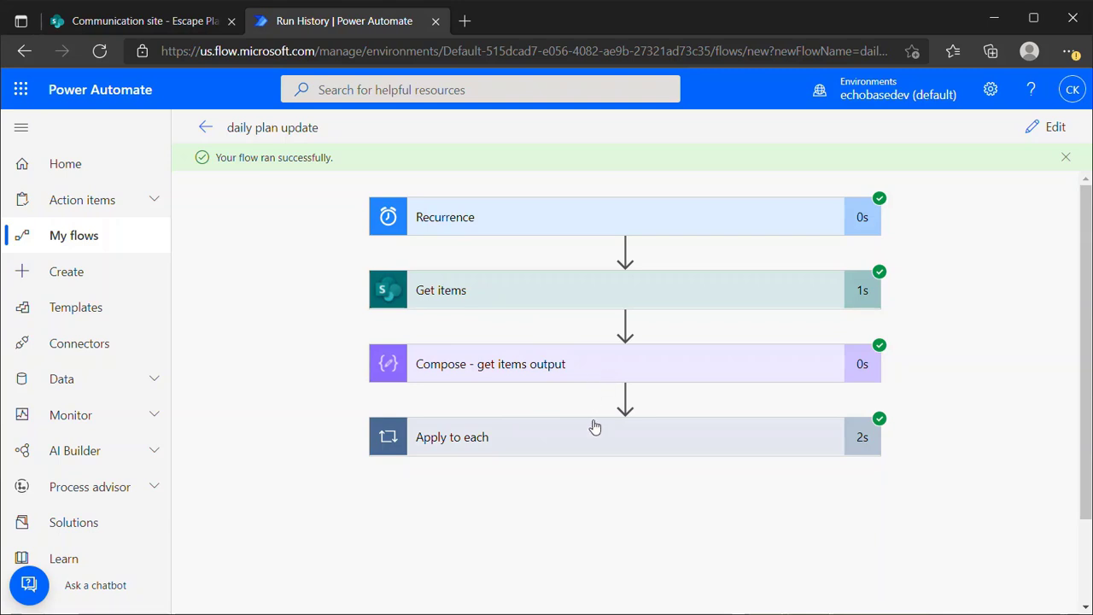
pyautogui.click(577, 448)
pyautogui.scroll(-3, 576, 442)
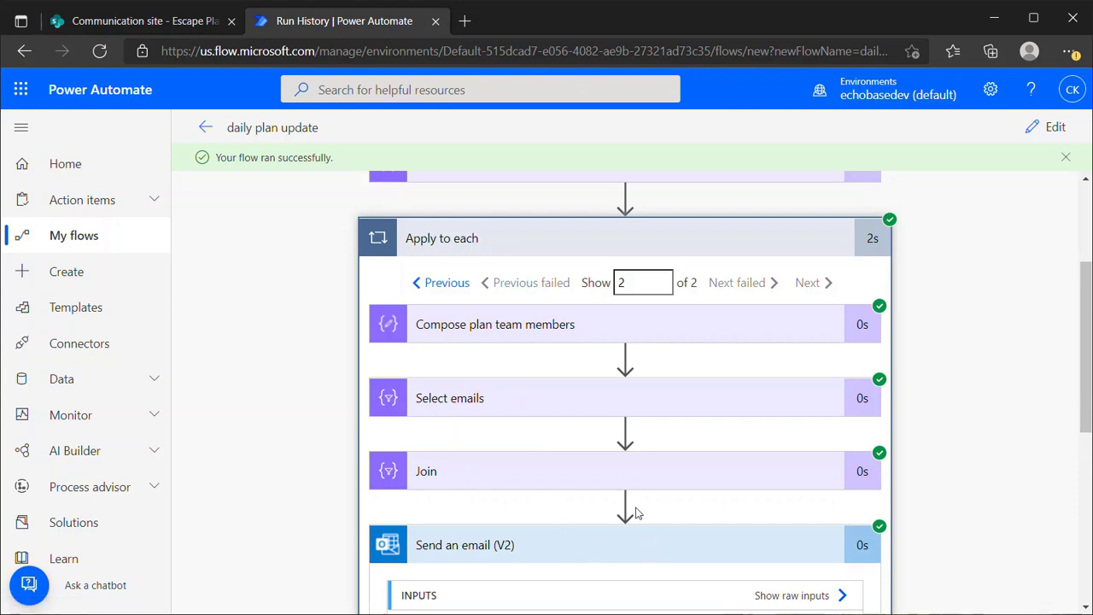
pyautogui.scroll(-2, 632, 510)
pyautogui.scroll(5, 639, 498)
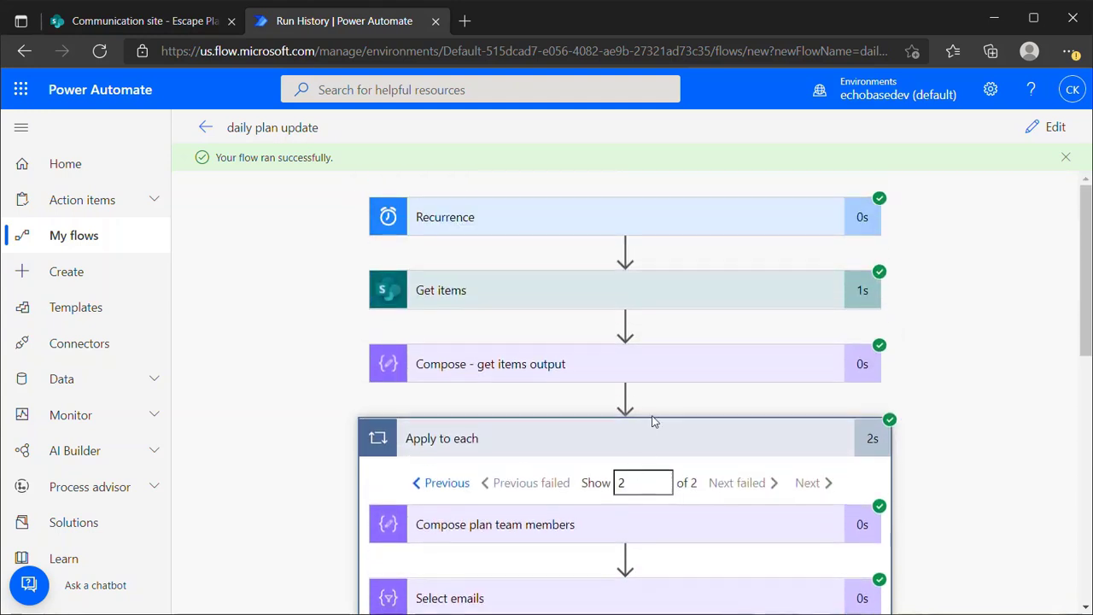
pyautogui.click(690, 437)
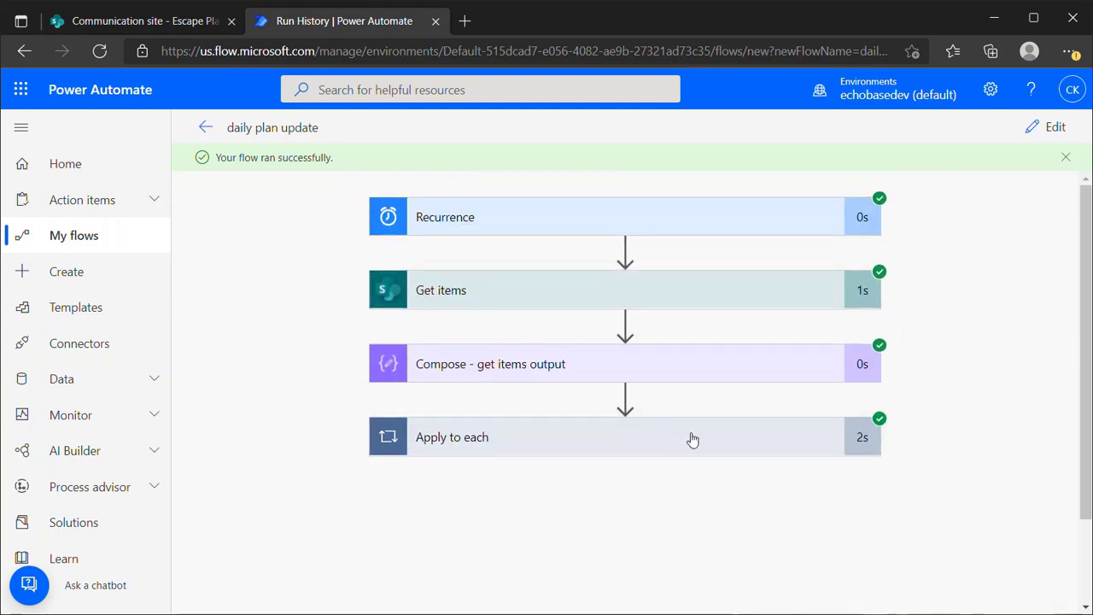
pyautogui.click(693, 439)
pyautogui.scroll(-3, 649, 496)
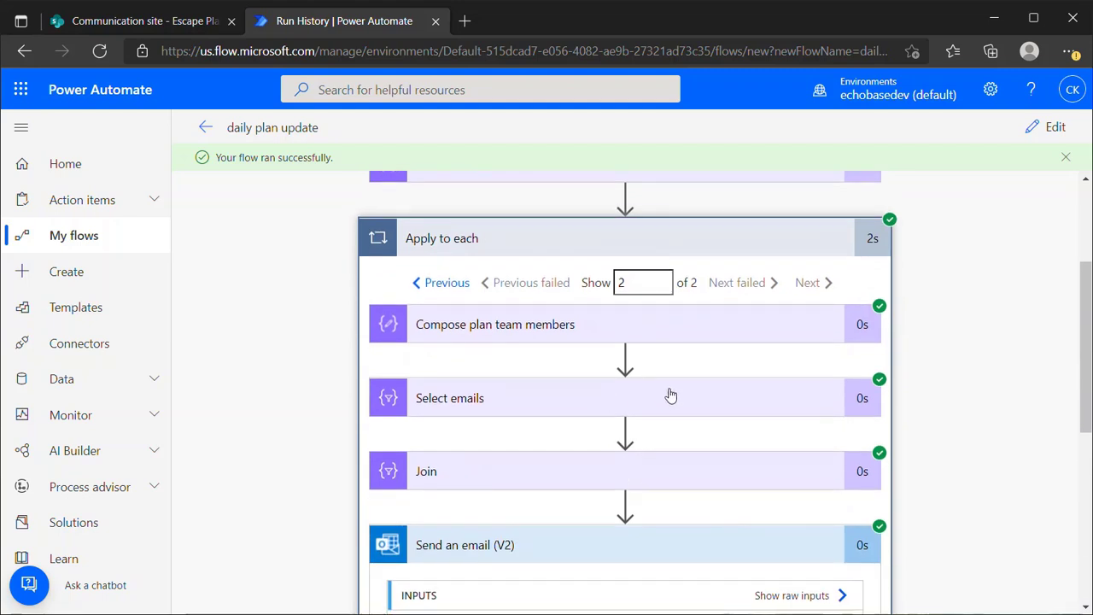
pyautogui.click(670, 395)
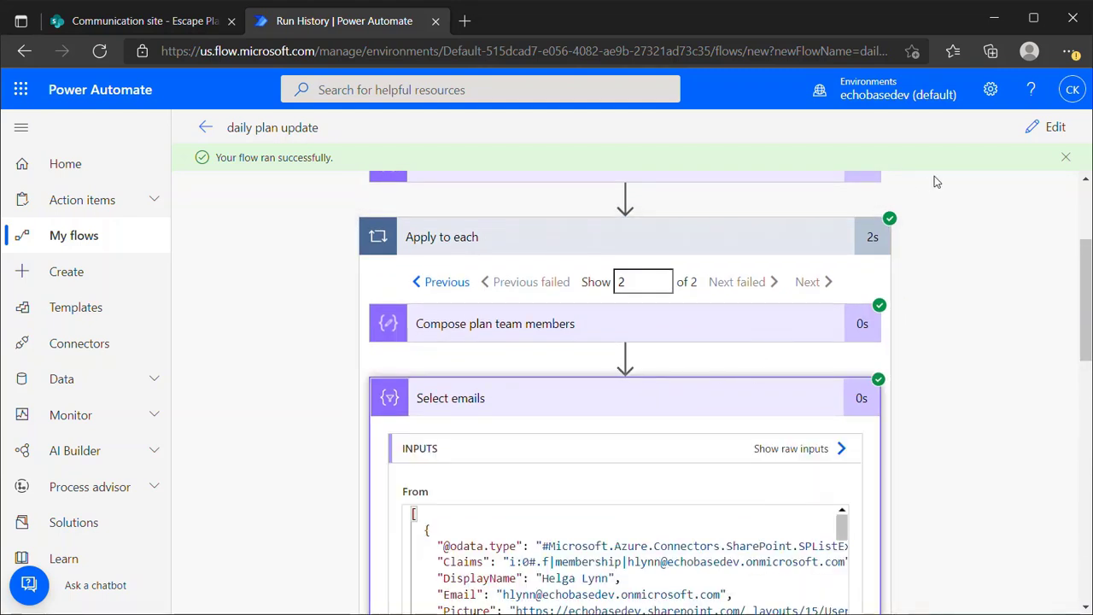
# Open the flow for editing and expand Select emails in the Apply to each loop to examine its From and Map fields.
pyautogui.click(1053, 127)
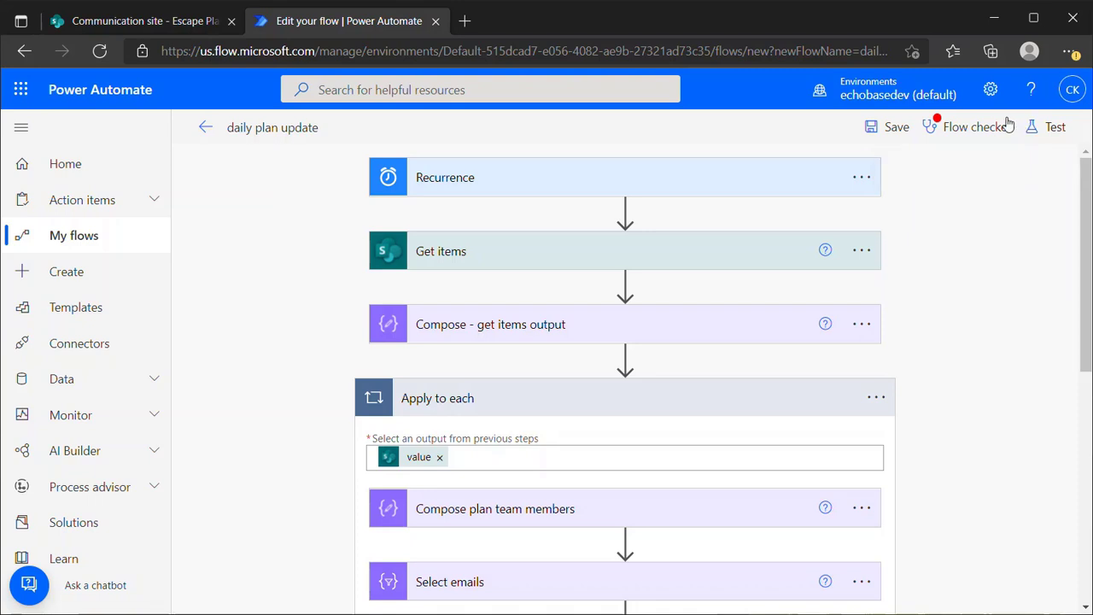
pyautogui.click(679, 590)
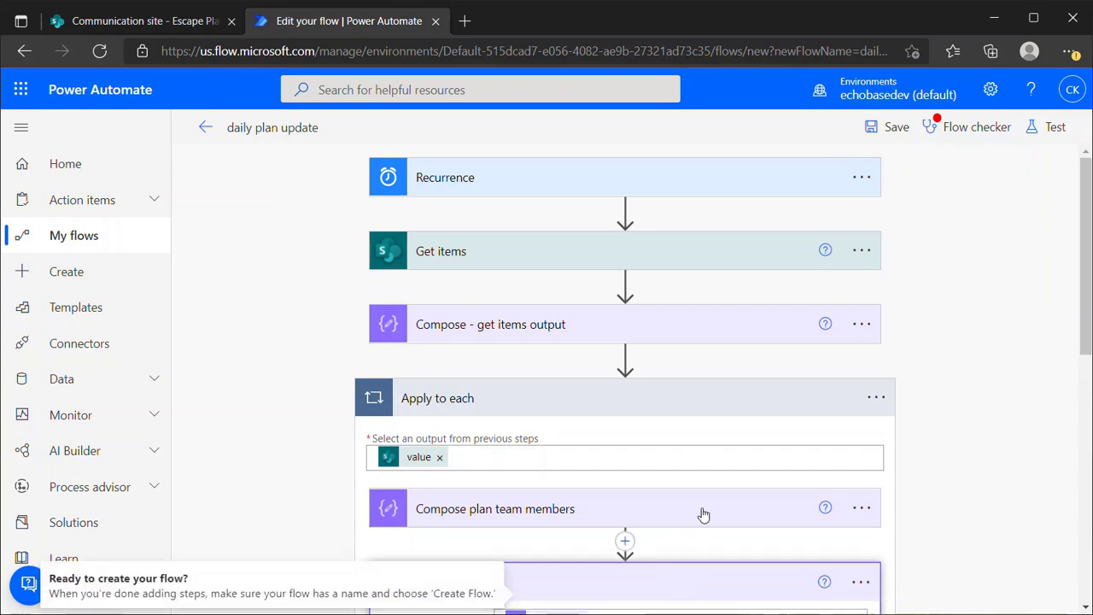
pyautogui.scroll(-3, 683, 359)
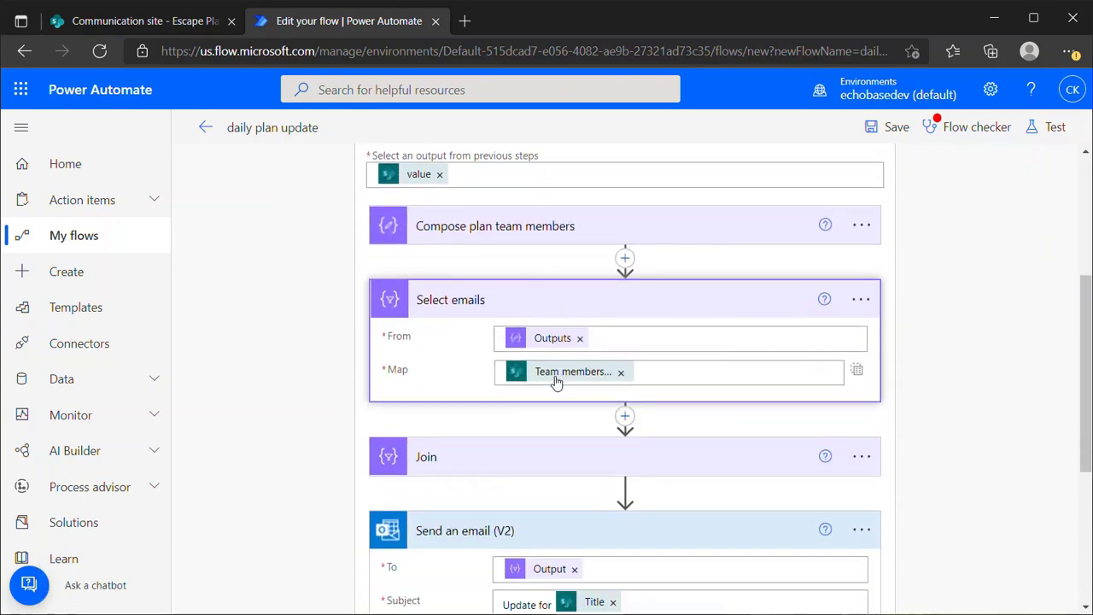